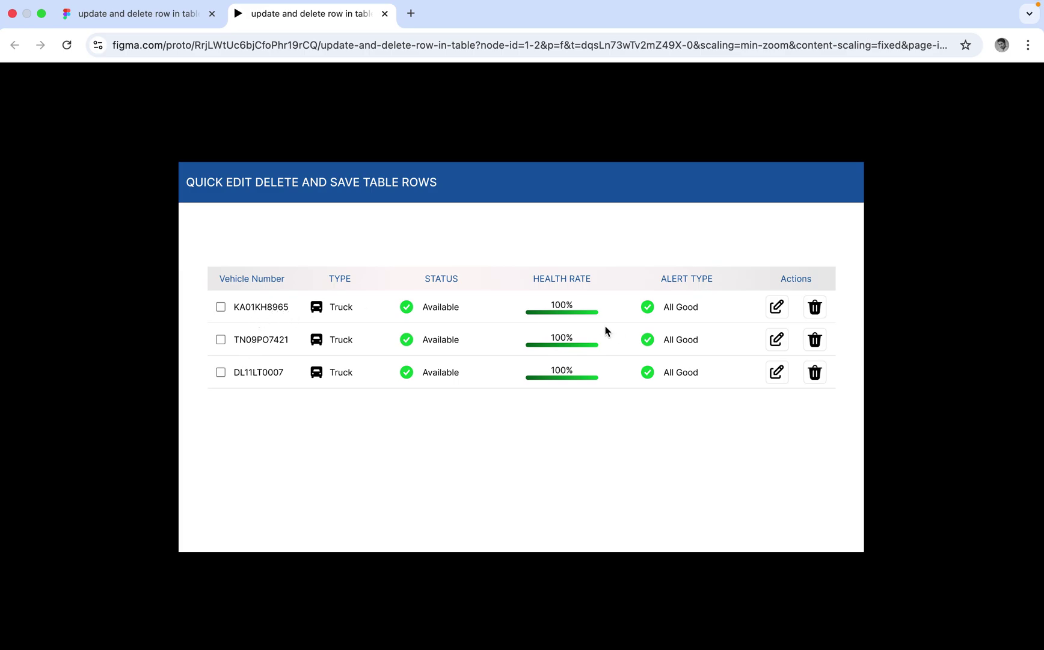
# Try to edit and delete the first vehicle row without selecting it, dismissing each alert.
pyautogui.click(778, 306)
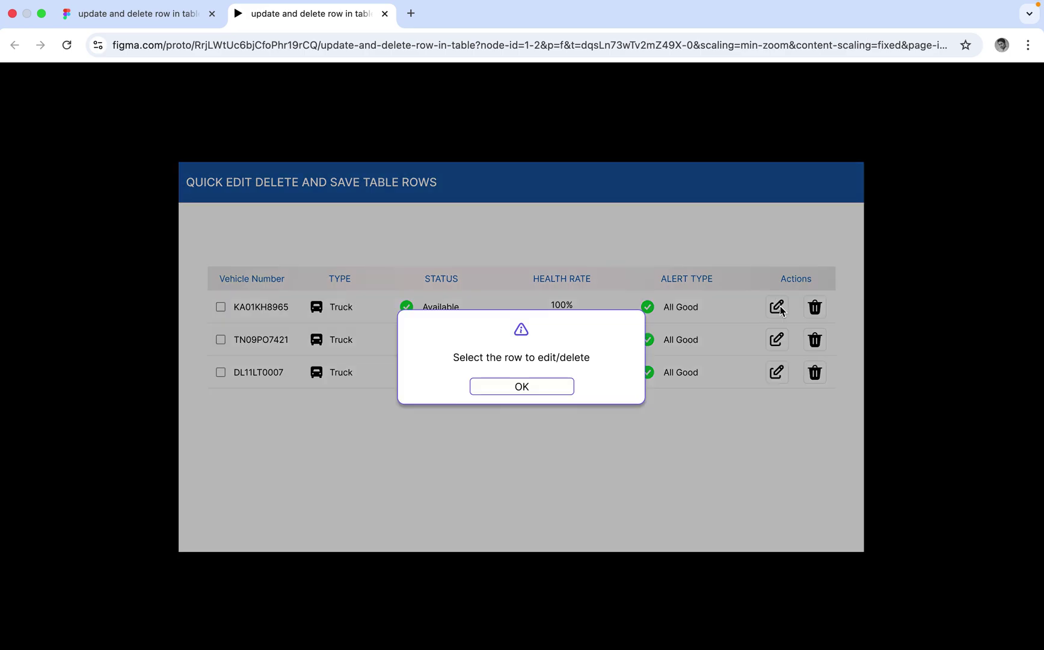
pyautogui.click(508, 392)
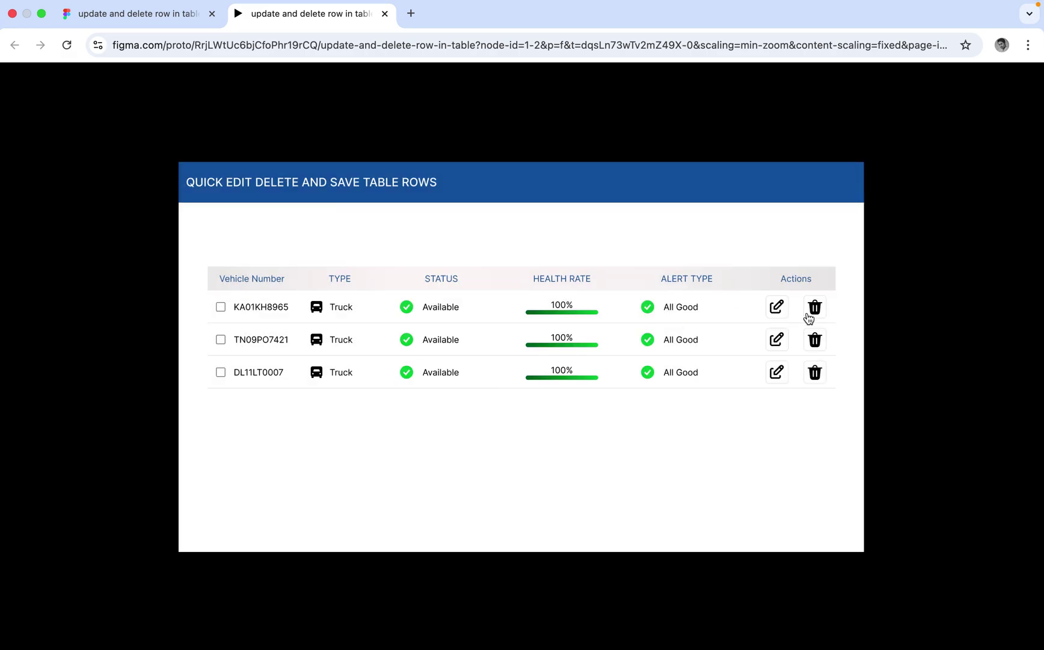
pyautogui.click(815, 308)
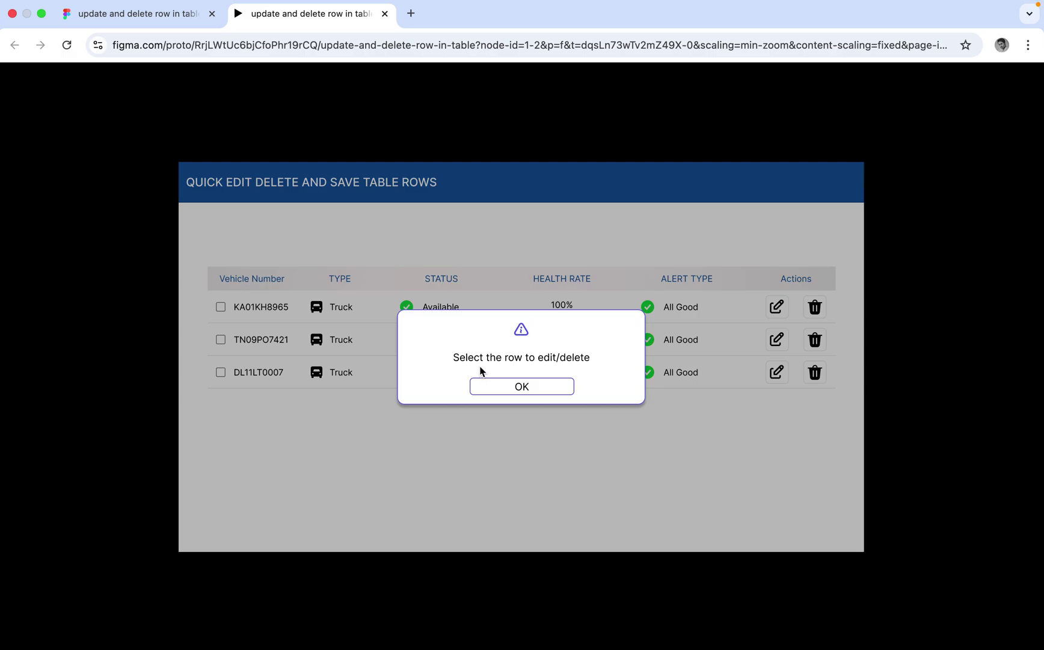
pyautogui.click(516, 385)
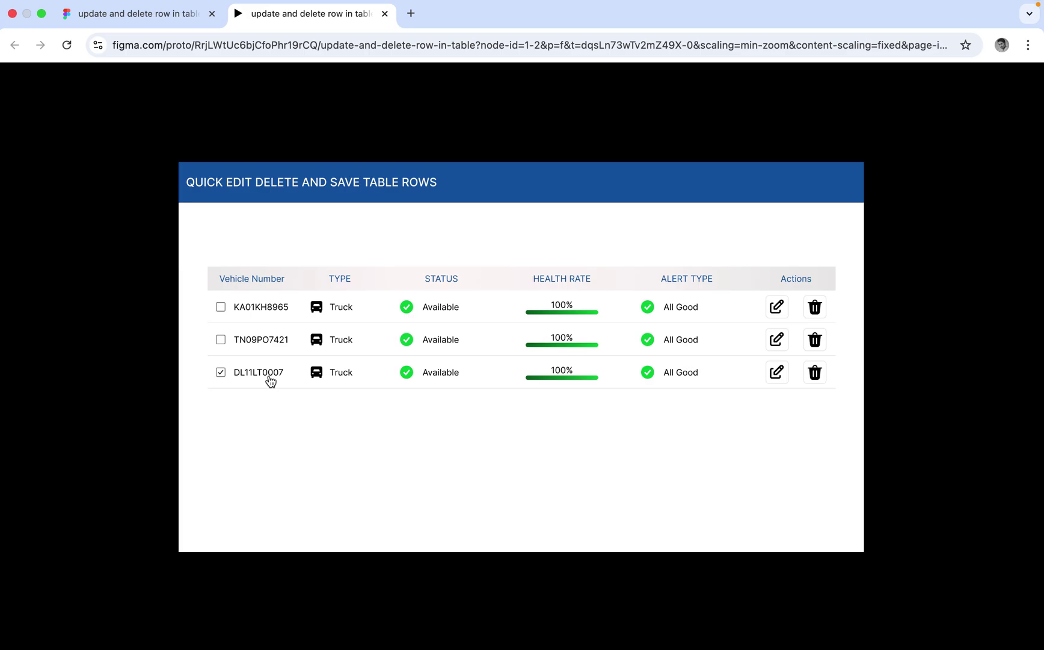
# Open the third vehicle row for editing and set its type to Car and status to En Route.
pyautogui.click(776, 373)
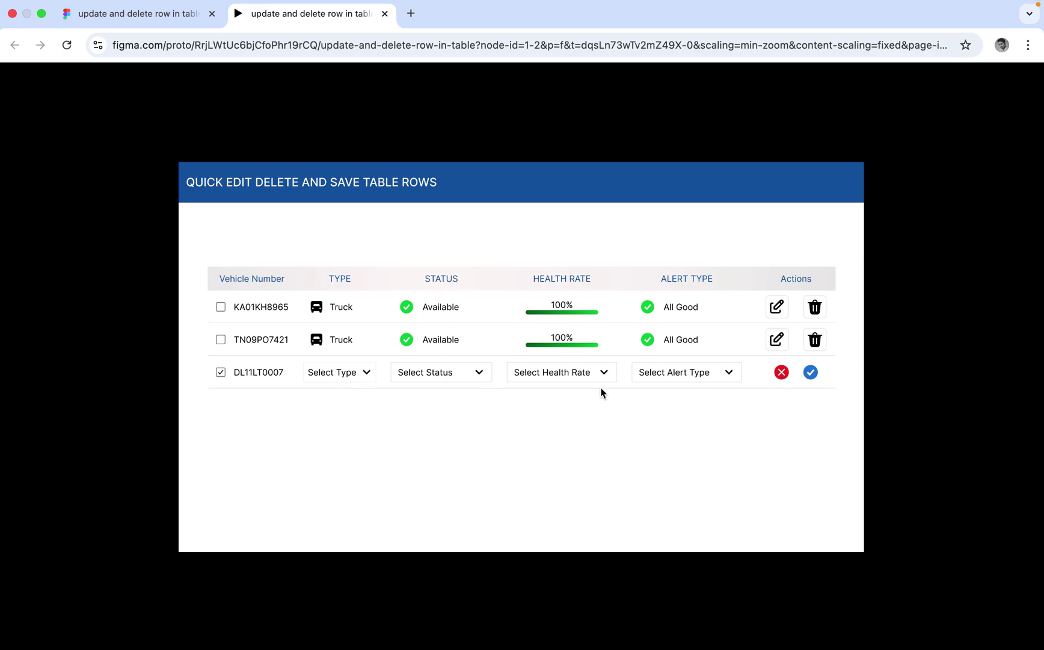
pyautogui.click(369, 377)
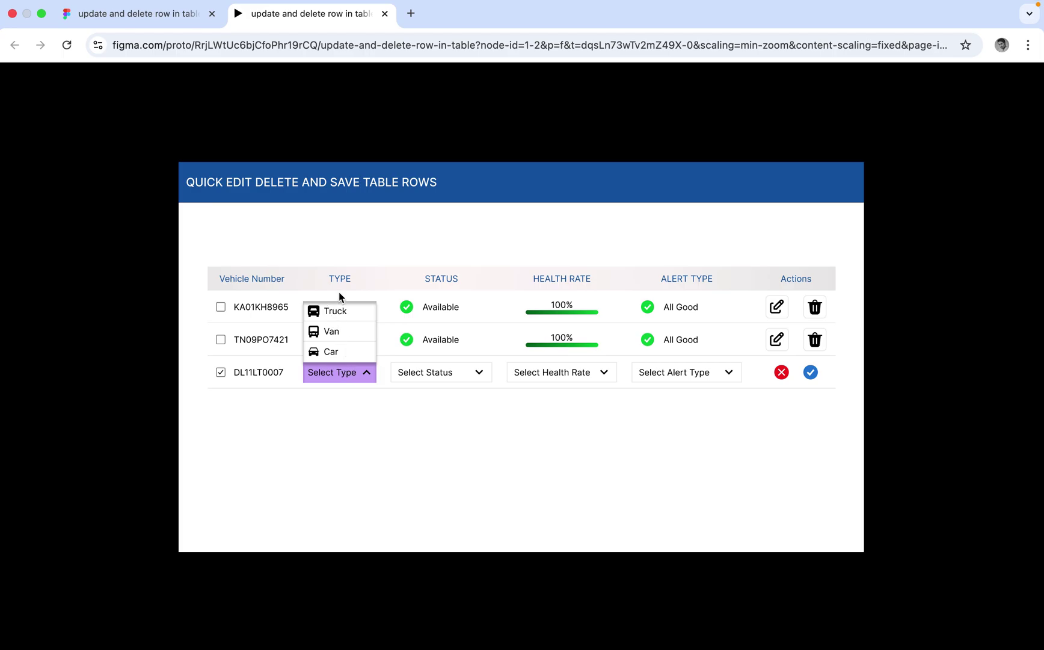
pyautogui.click(344, 352)
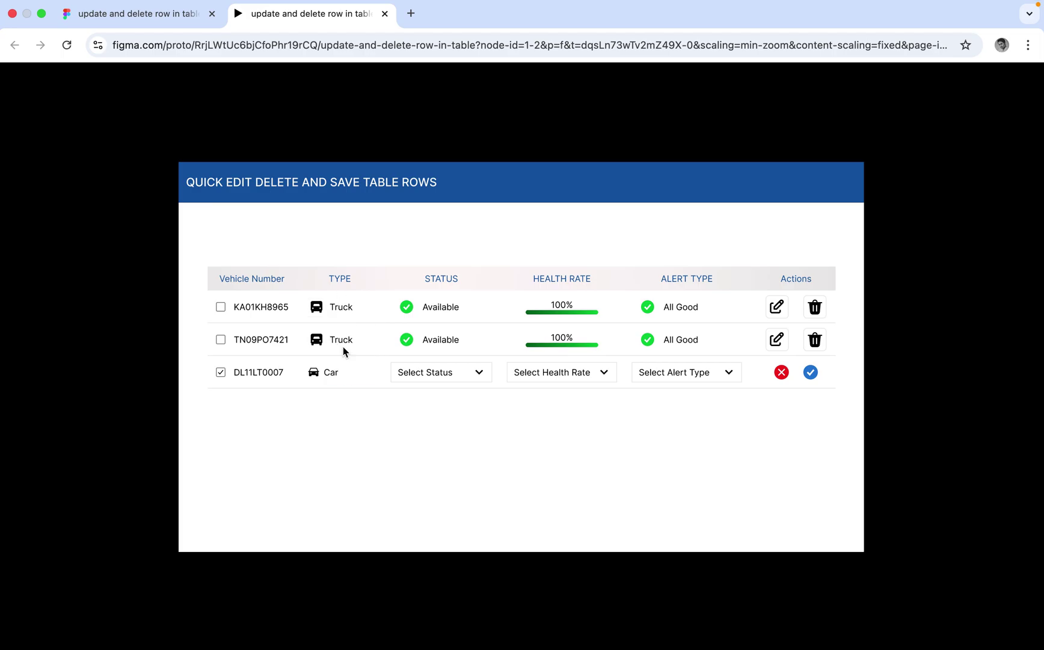
pyautogui.click(471, 374)
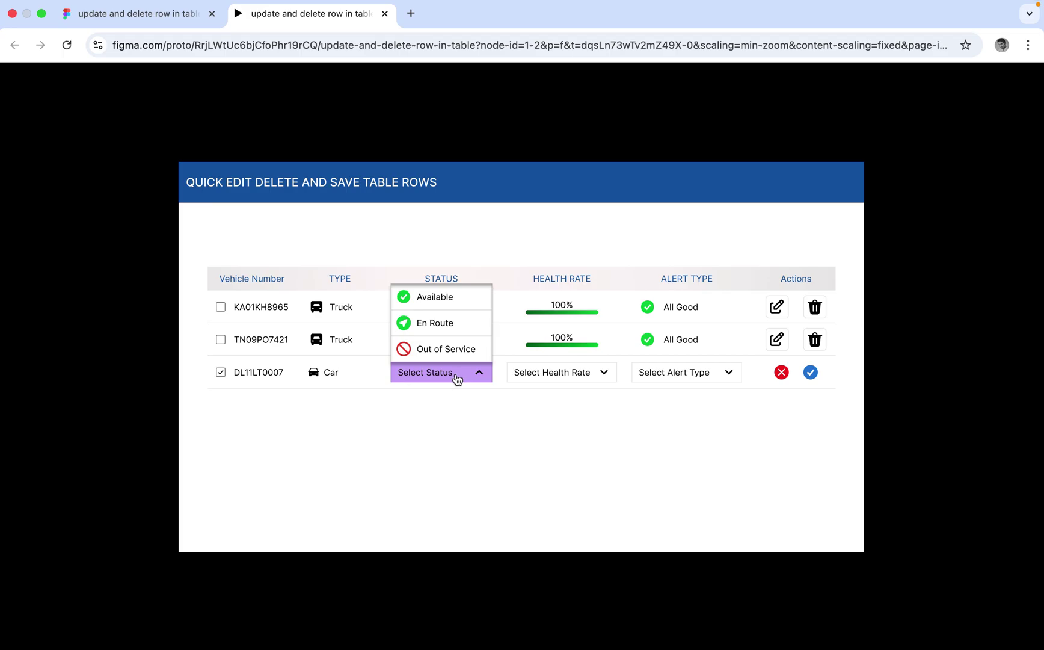
pyautogui.click(454, 324)
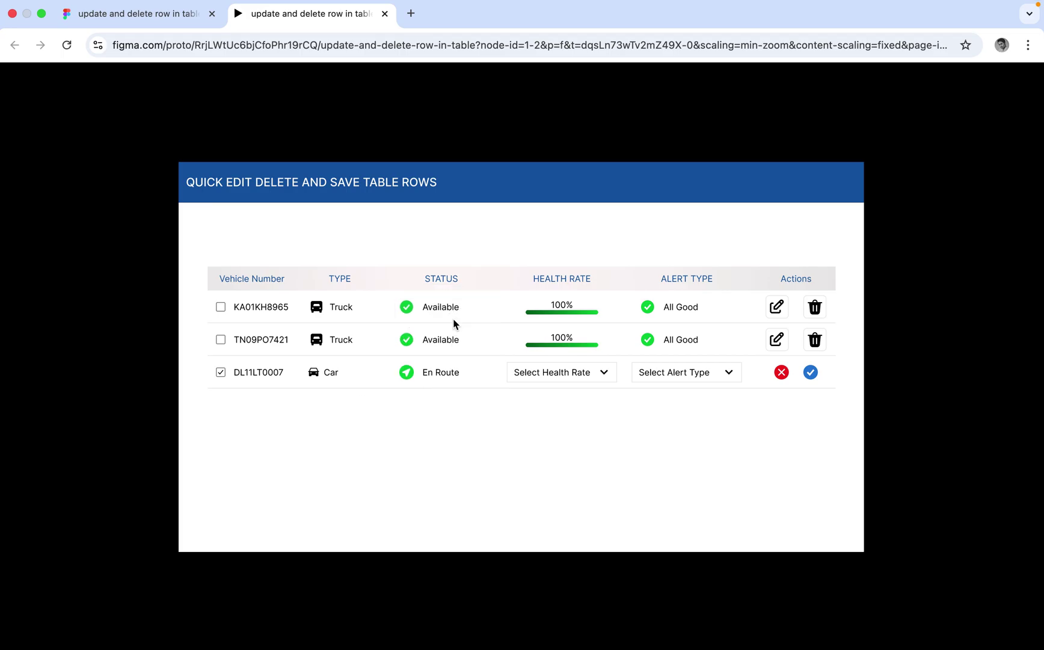
# Set the third row's health rate to 60% and alert type to Attention, and save the row.
pyautogui.click(590, 377)
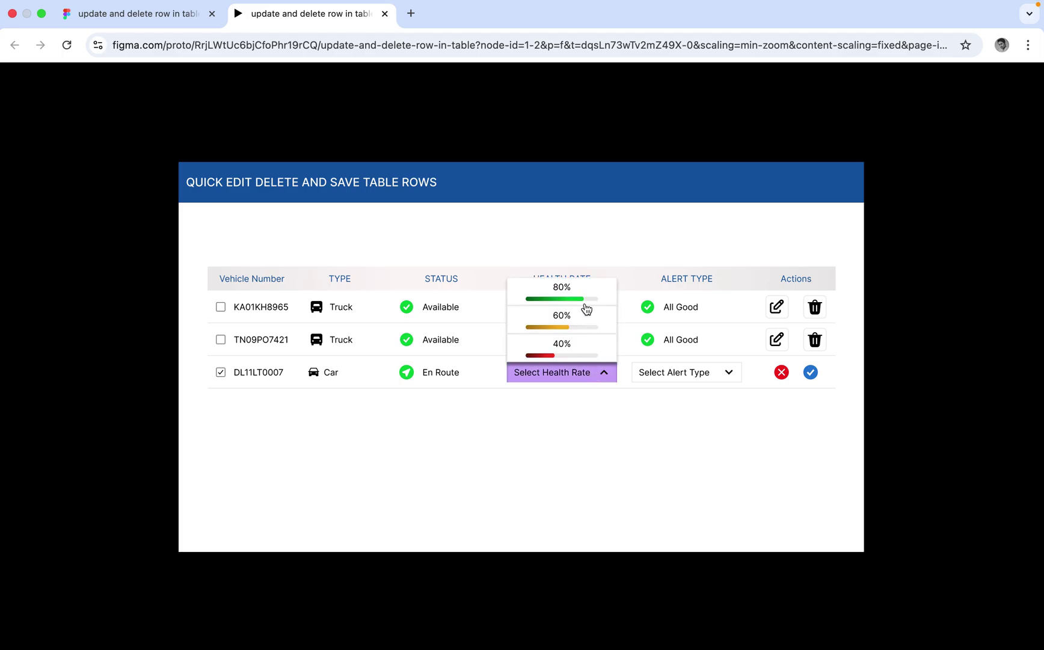
pyautogui.click(581, 328)
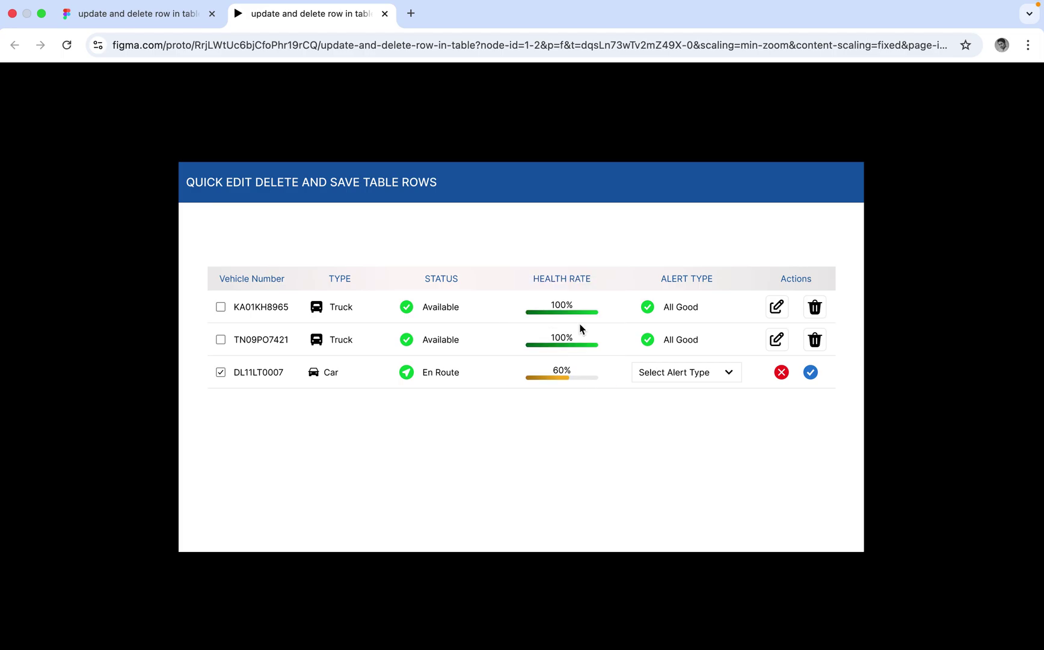
pyautogui.click(715, 373)
pyautogui.click(707, 323)
pyautogui.click(811, 374)
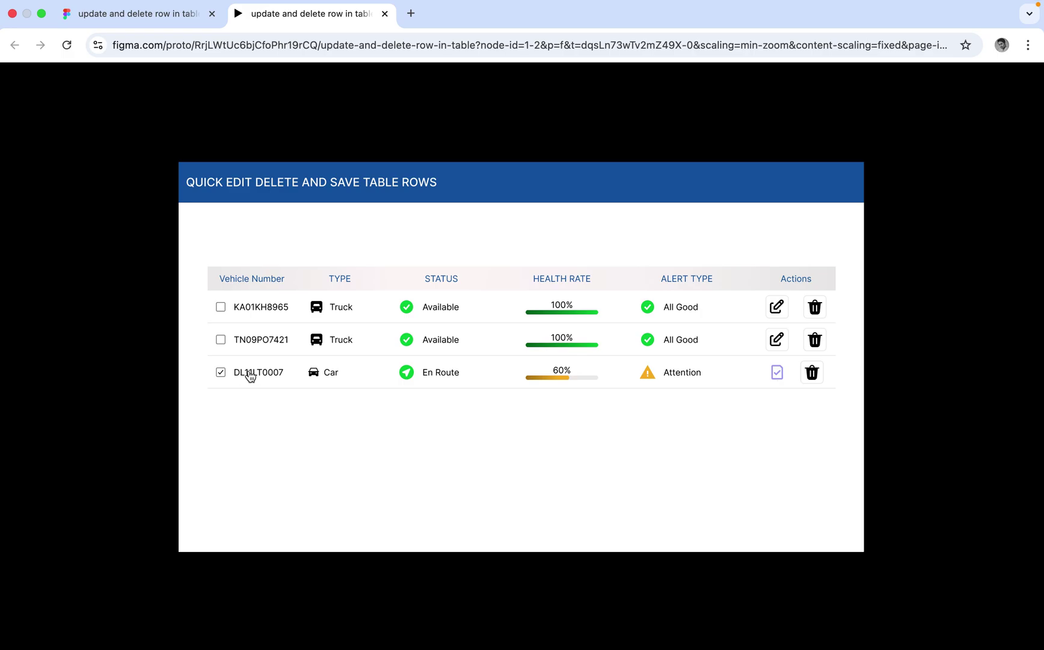
# Delete the selected third vehicle row and dismiss the removal message.
pyautogui.click(813, 373)
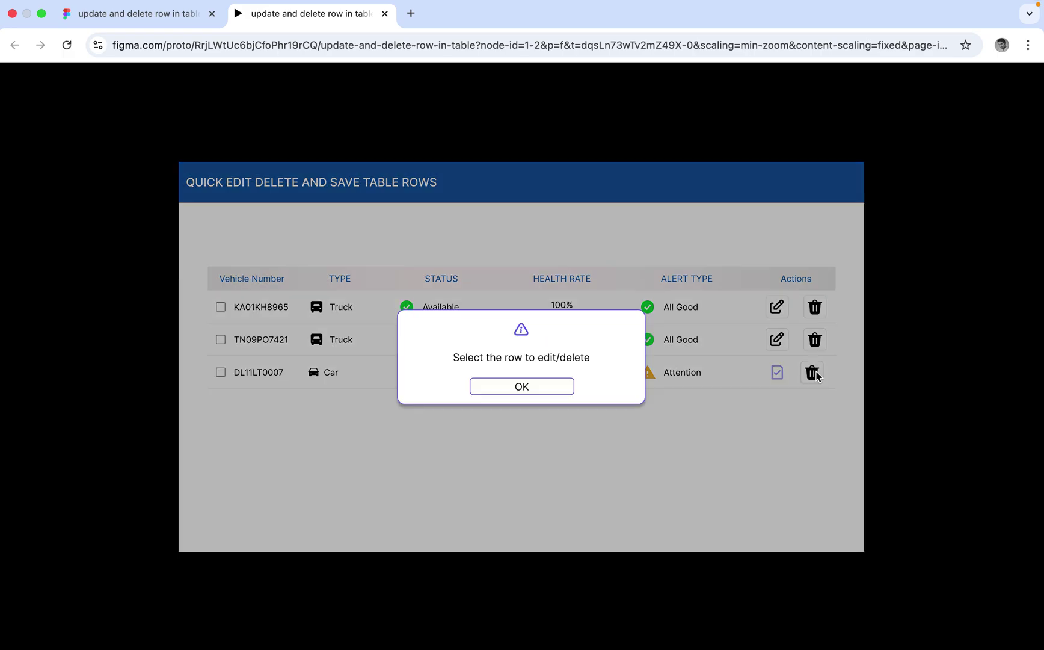
pyautogui.click(511, 388)
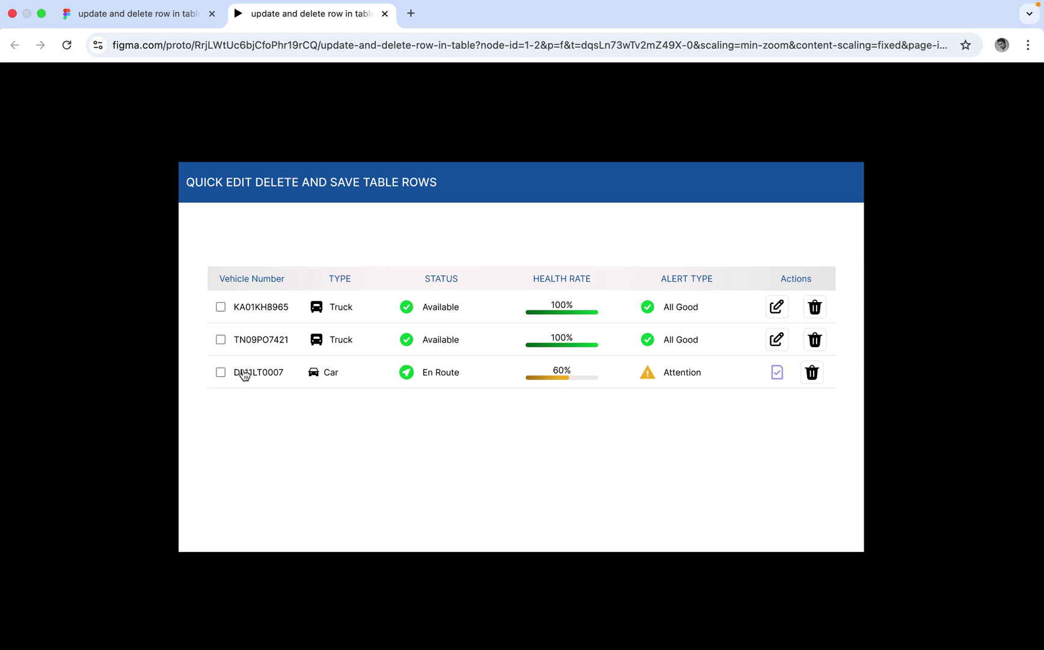
pyautogui.click(813, 373)
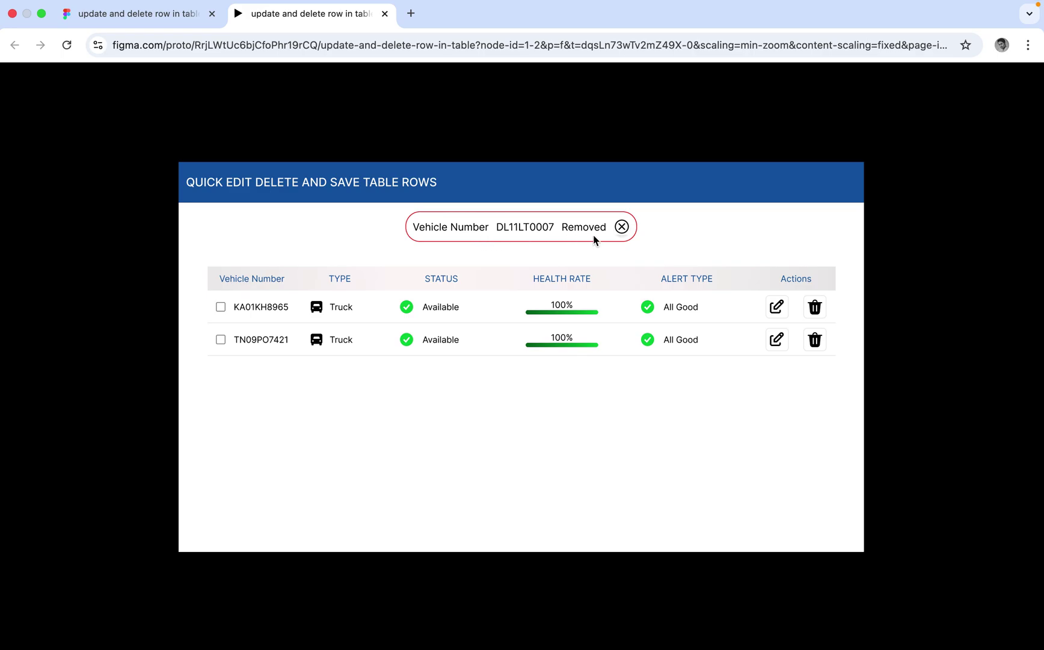
pyautogui.click(624, 229)
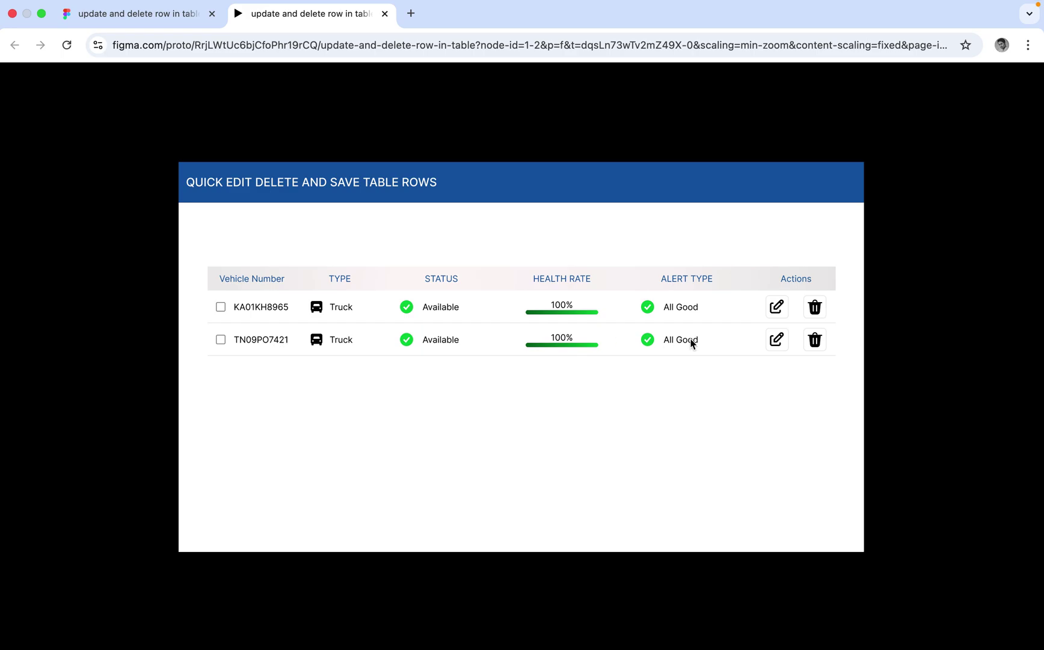
# Try to edit and delete the second vehicle row without selecting it, dismissing each alert.
pyautogui.click(776, 341)
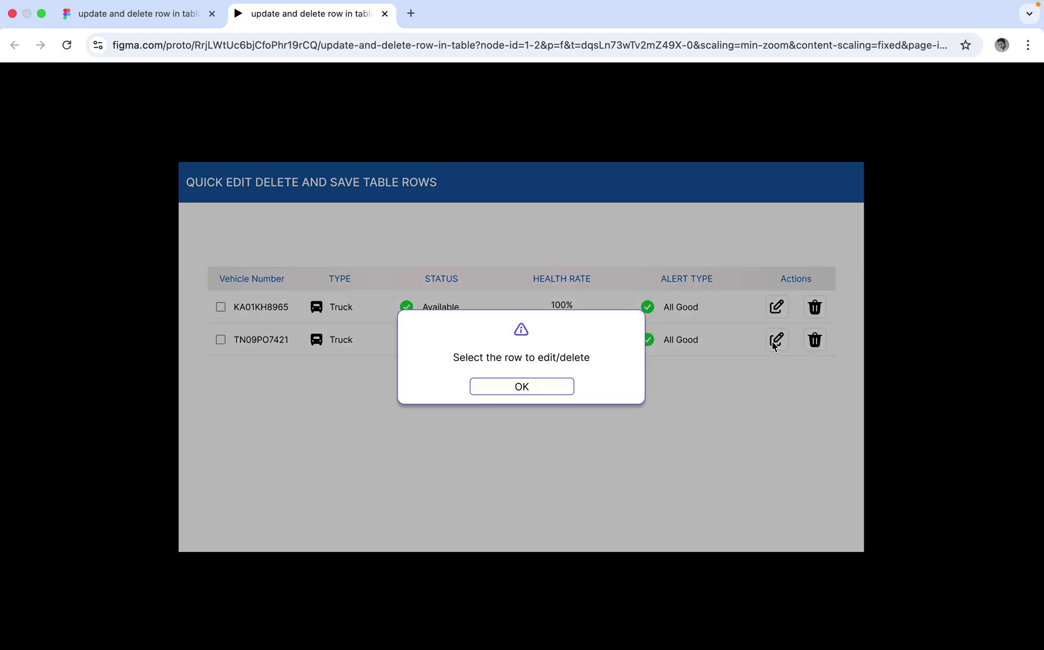
pyautogui.click(521, 386)
pyautogui.click(813, 345)
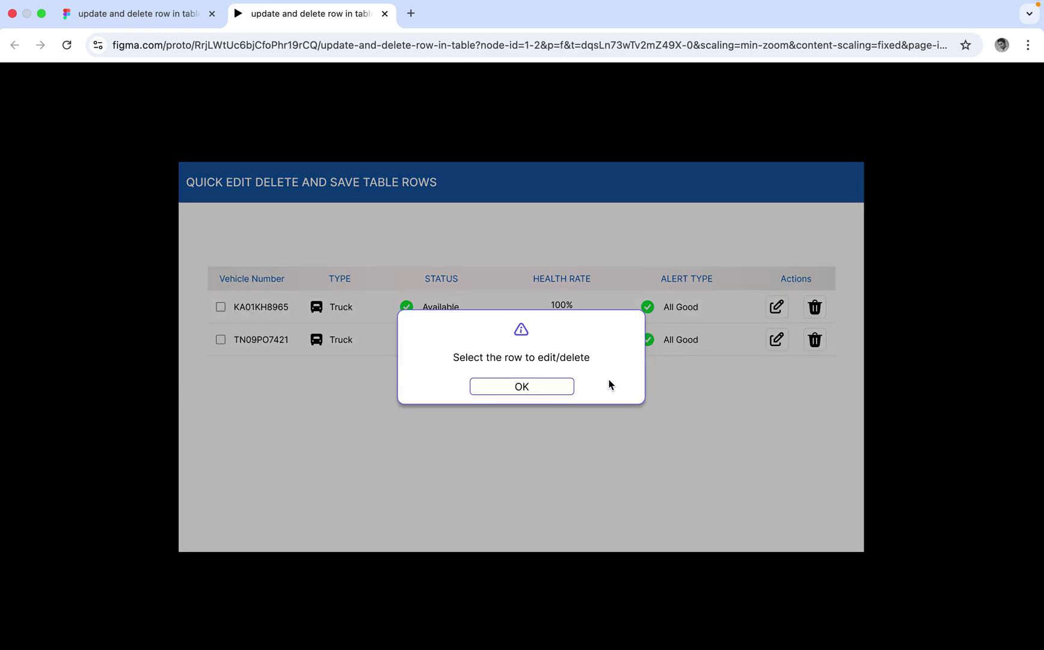
pyautogui.click(550, 385)
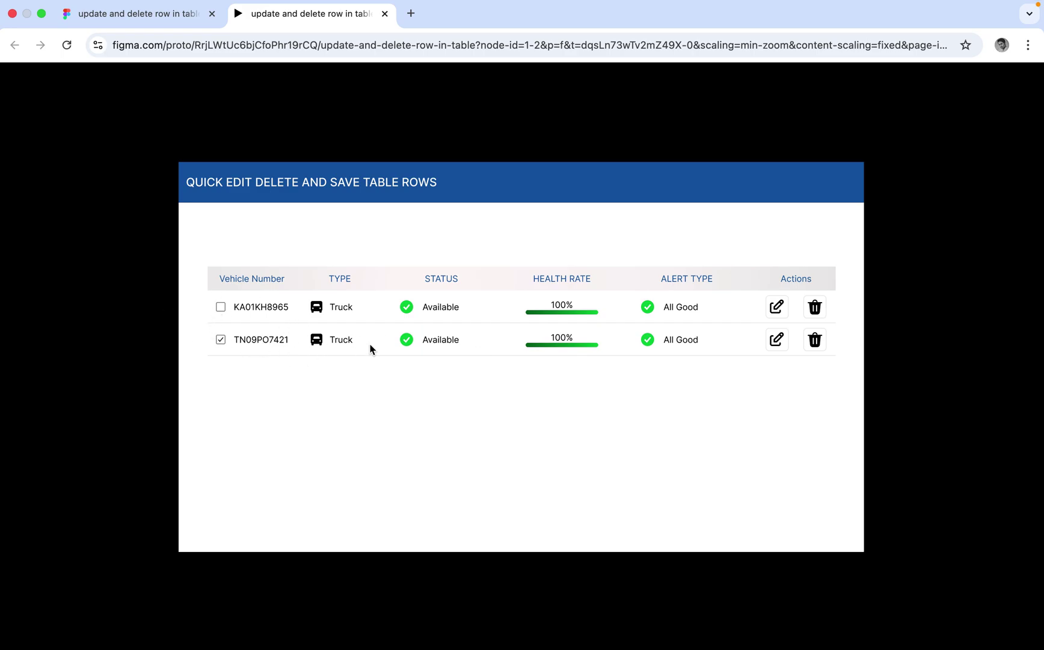
# Open the second vehicle row for editing and set its status to Out of Service and type to Truck.
pyautogui.click(778, 340)
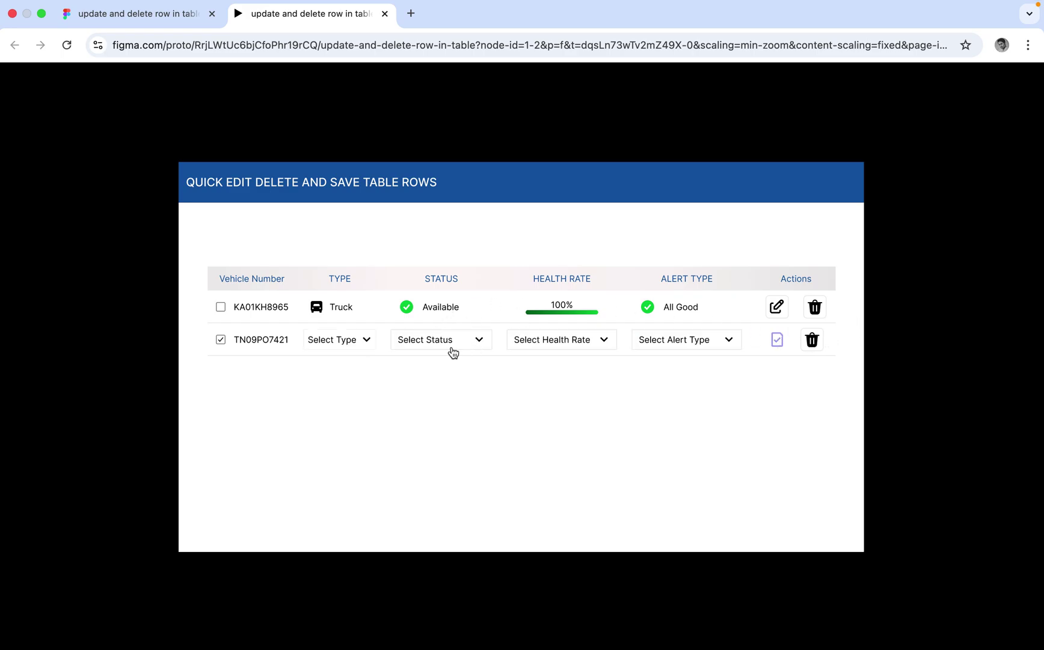
pyautogui.click(474, 347)
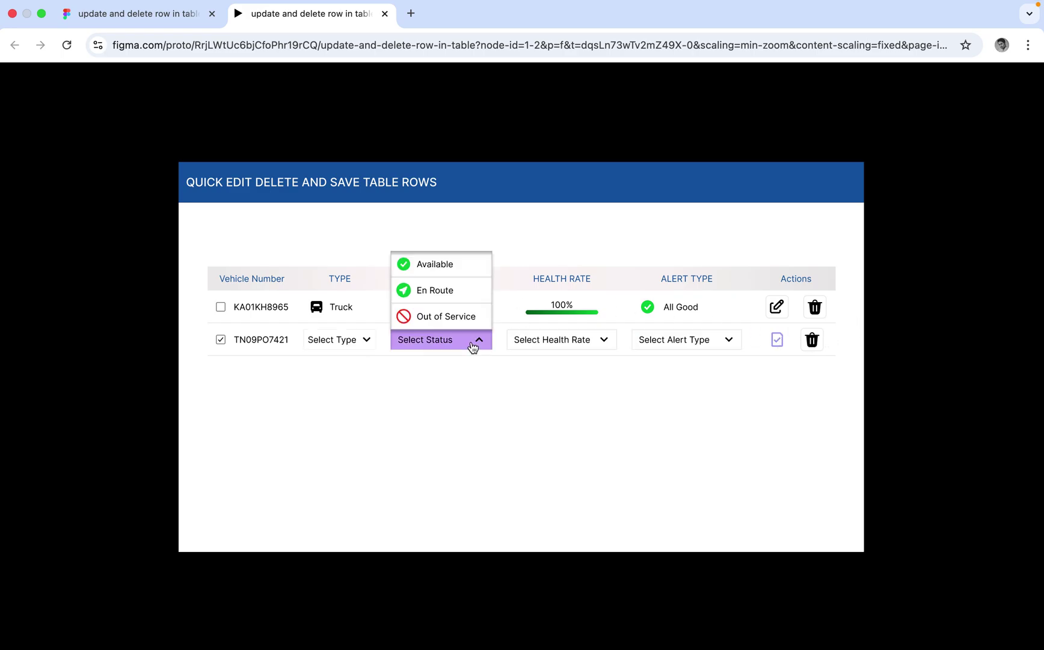
pyautogui.click(466, 319)
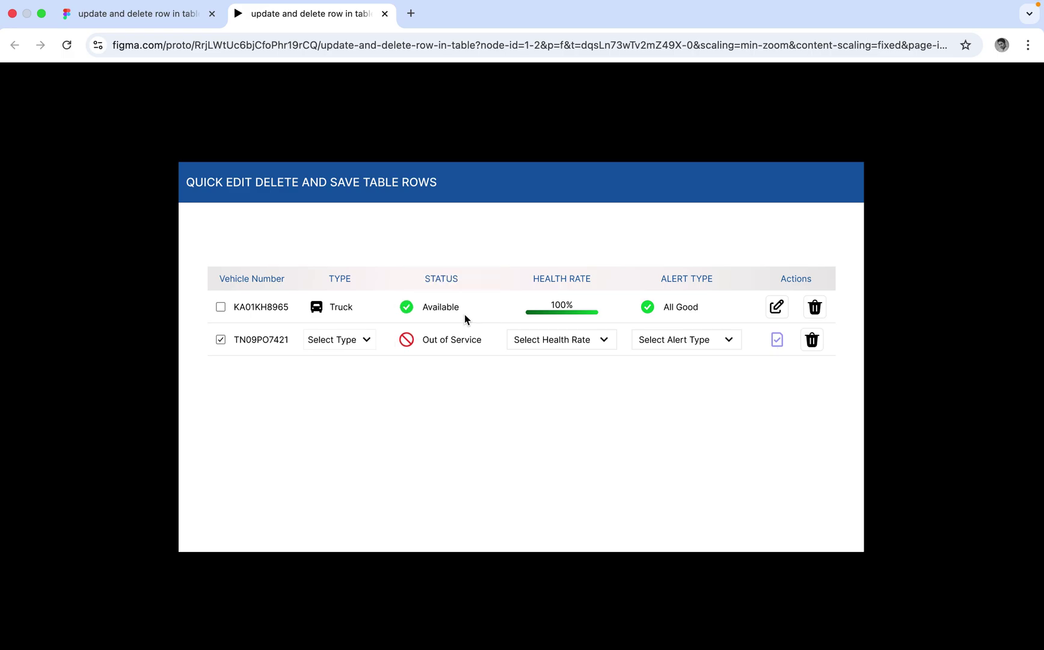
pyautogui.click(362, 340)
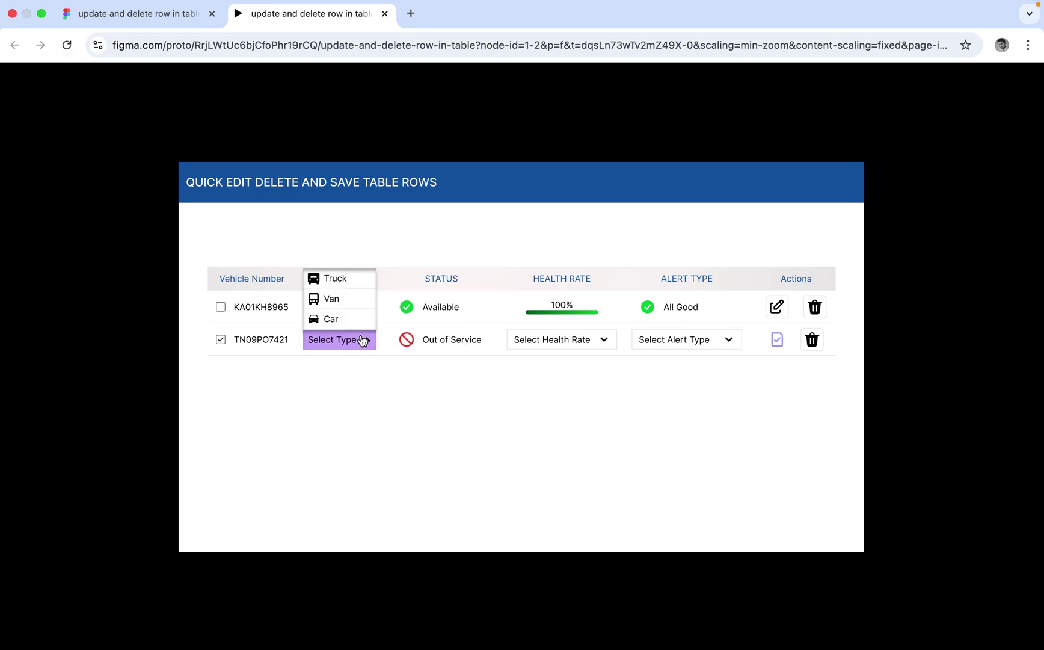
pyautogui.click(353, 278)
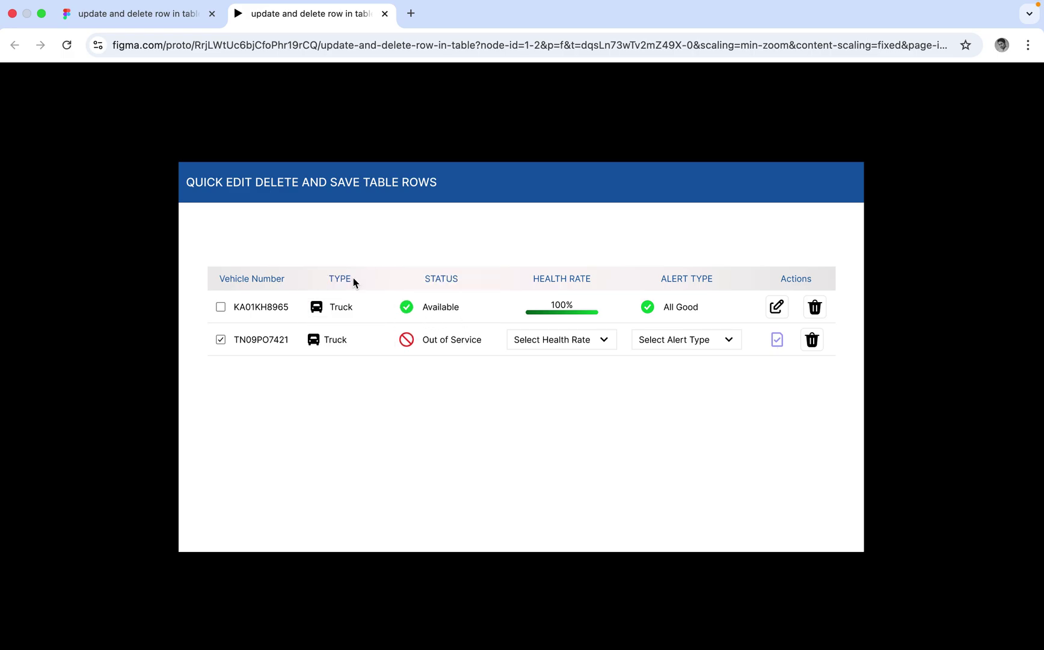
# Set the second row's health rate to 40% and its alert type to Critical.
pyautogui.click(593, 341)
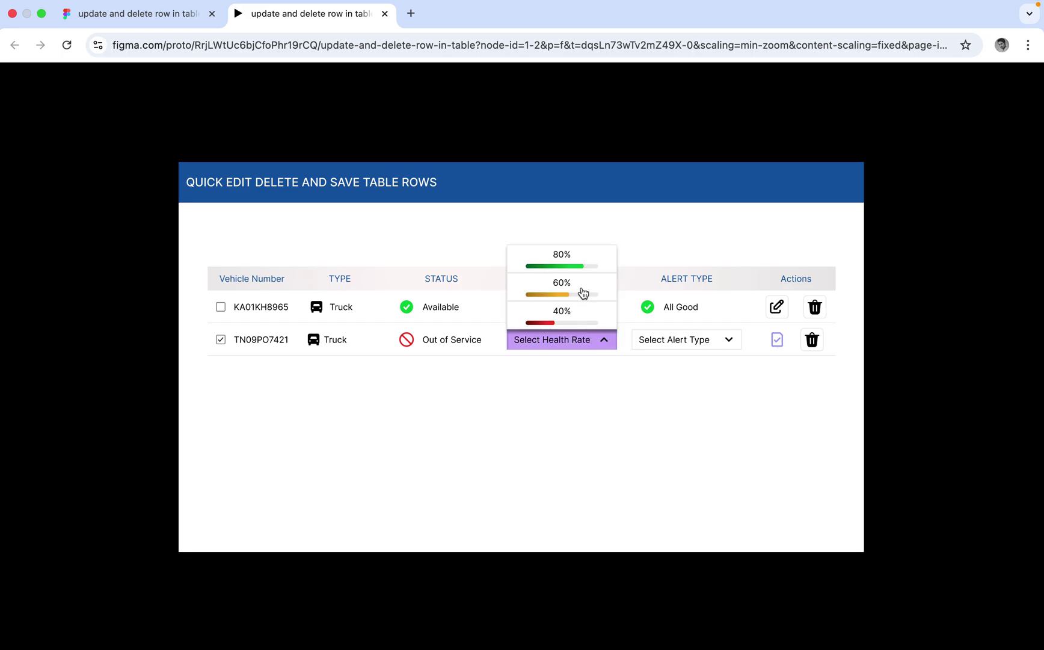
pyautogui.click(581, 314)
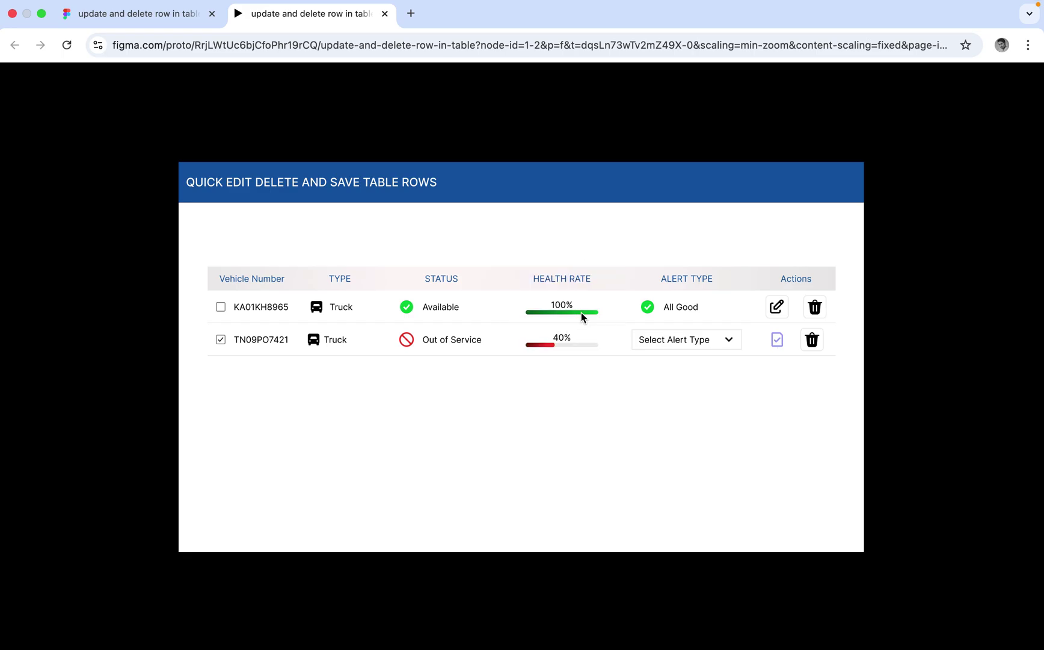
pyautogui.click(688, 340)
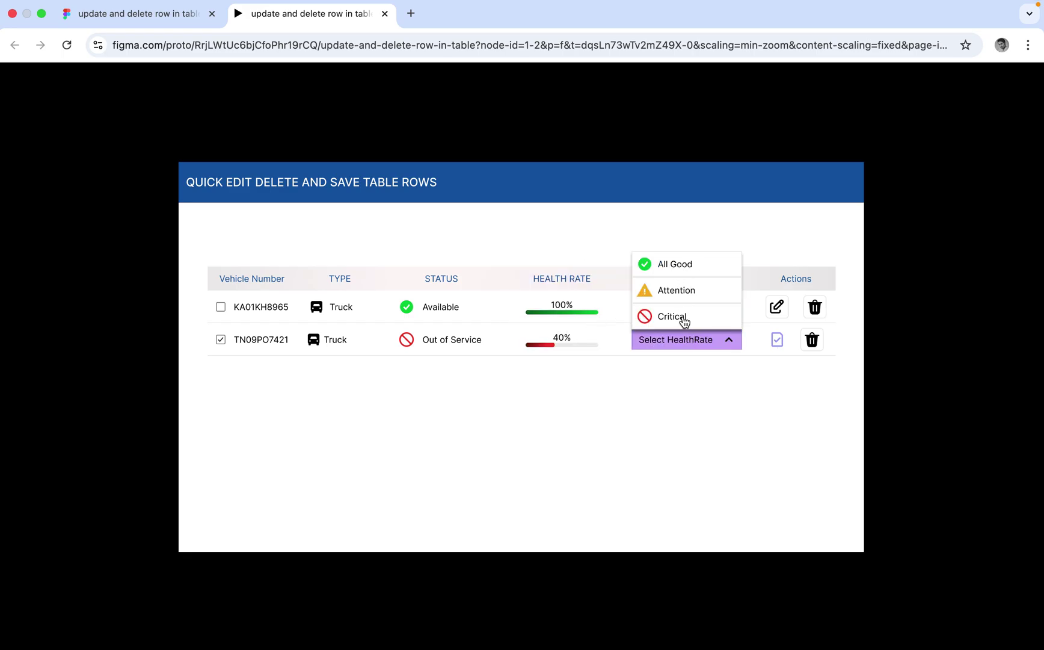
pyautogui.click(685, 316)
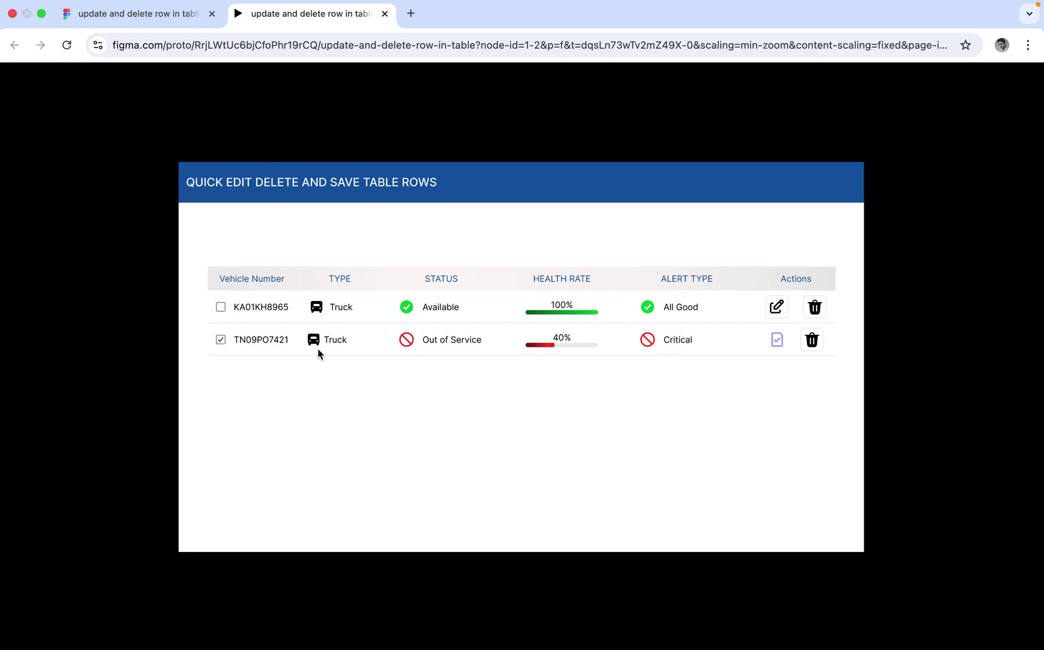
# Select and delete the first vehicle row, and dismiss the removal message.
pyautogui.click(816, 308)
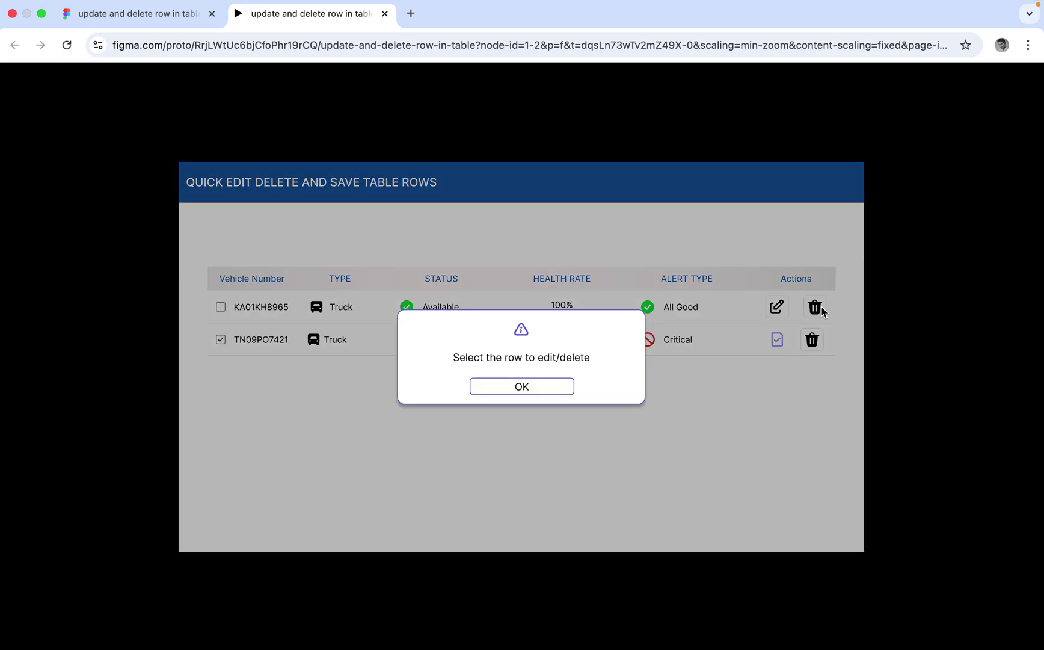
pyautogui.click(564, 390)
pyautogui.click(240, 309)
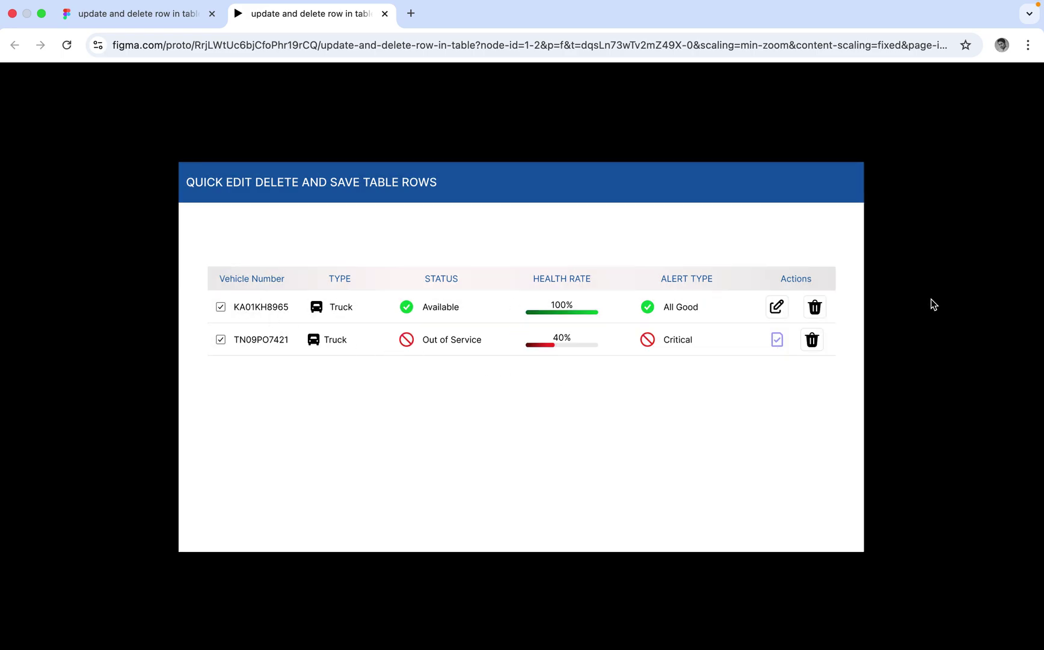
pyautogui.click(814, 307)
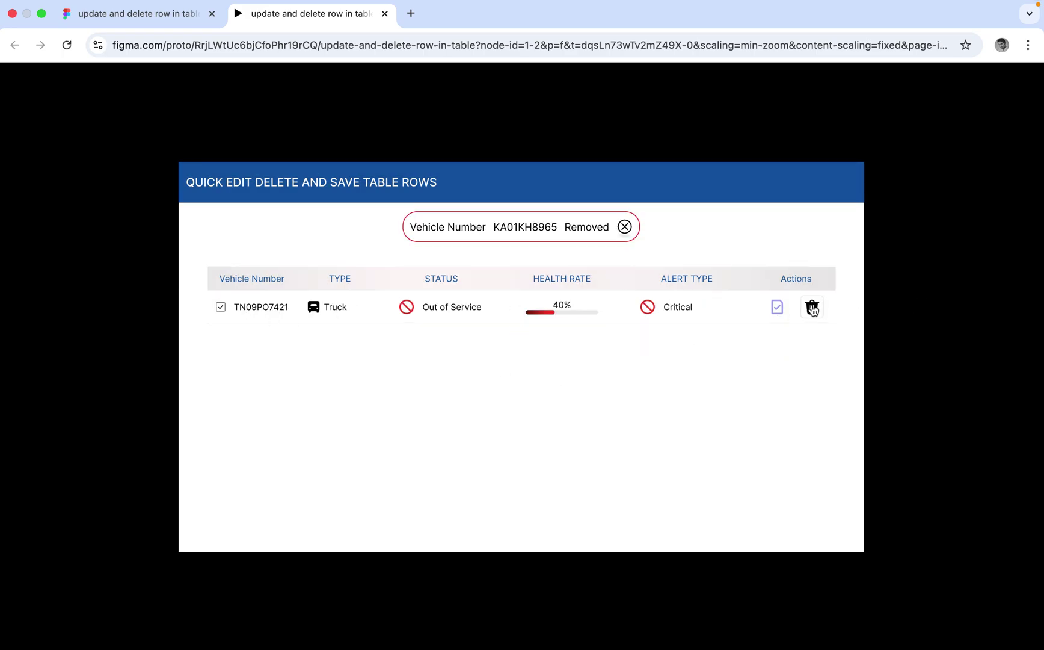
pyautogui.click(625, 226)
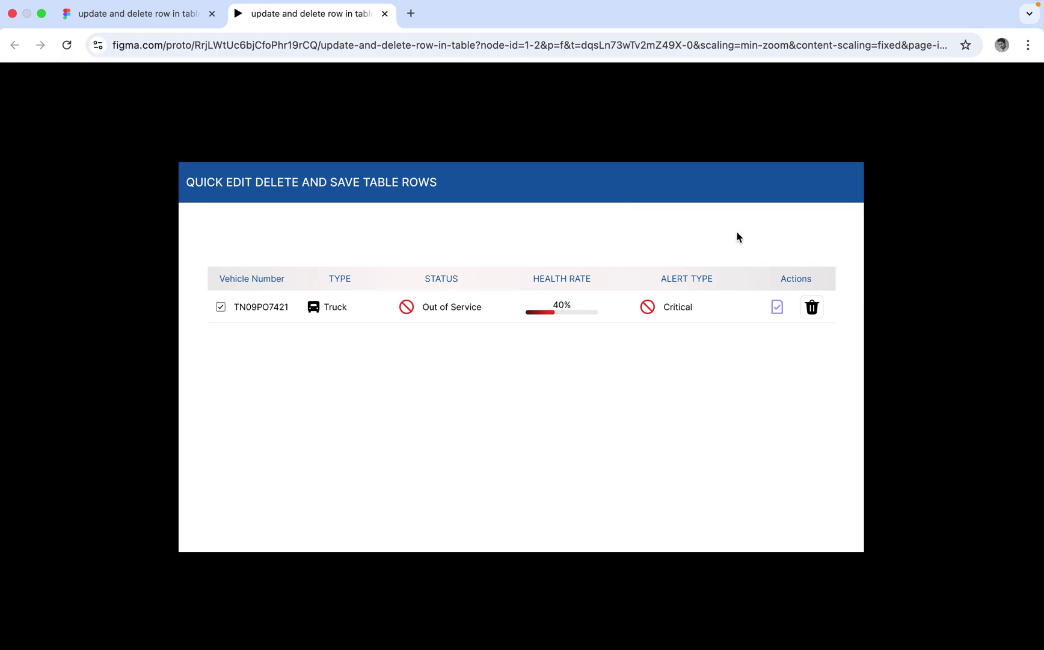
# Switch to the Figma design file and bring up the vehicle table in the Multiple Filter Options frame.
pyautogui.click(166, 22)
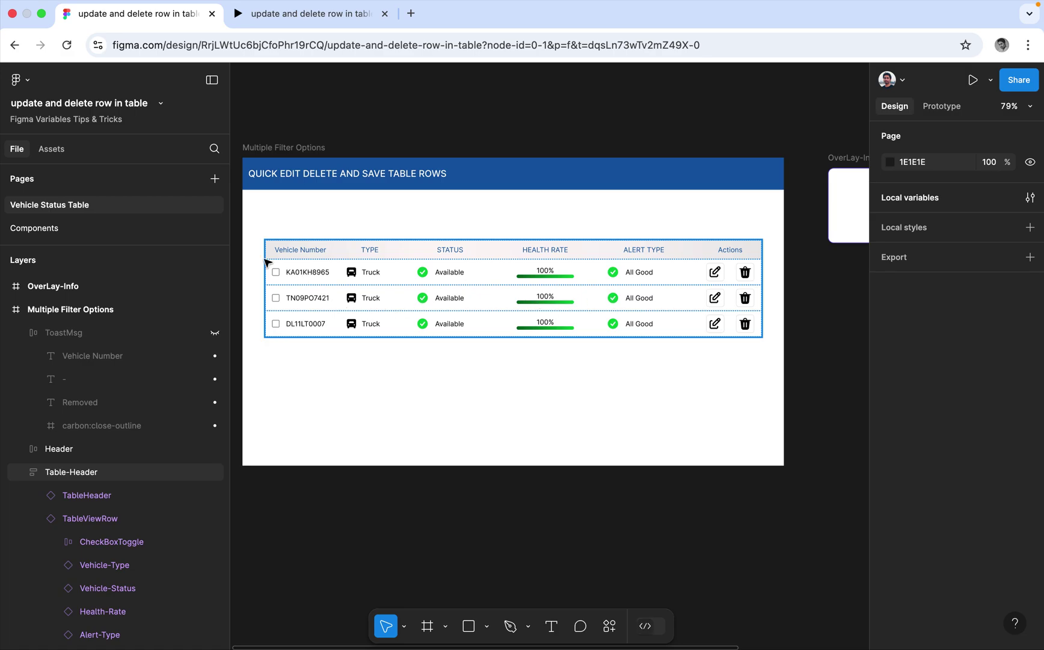
pyautogui.scroll(3, 297, 238)
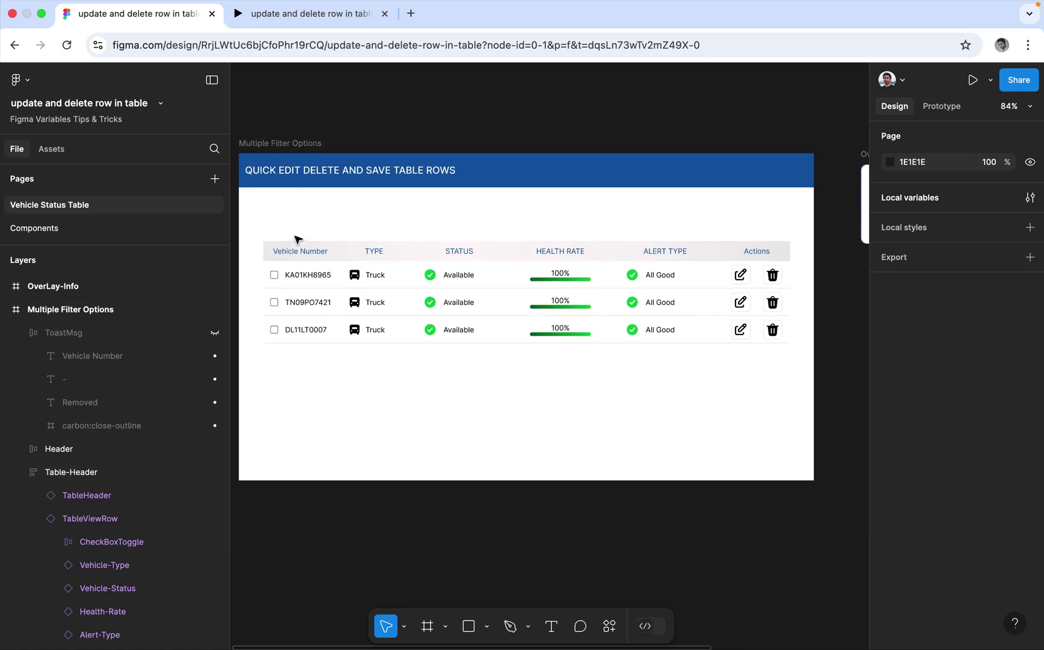
pyautogui.scroll(1, 296, 238)
pyautogui.click(348, 279)
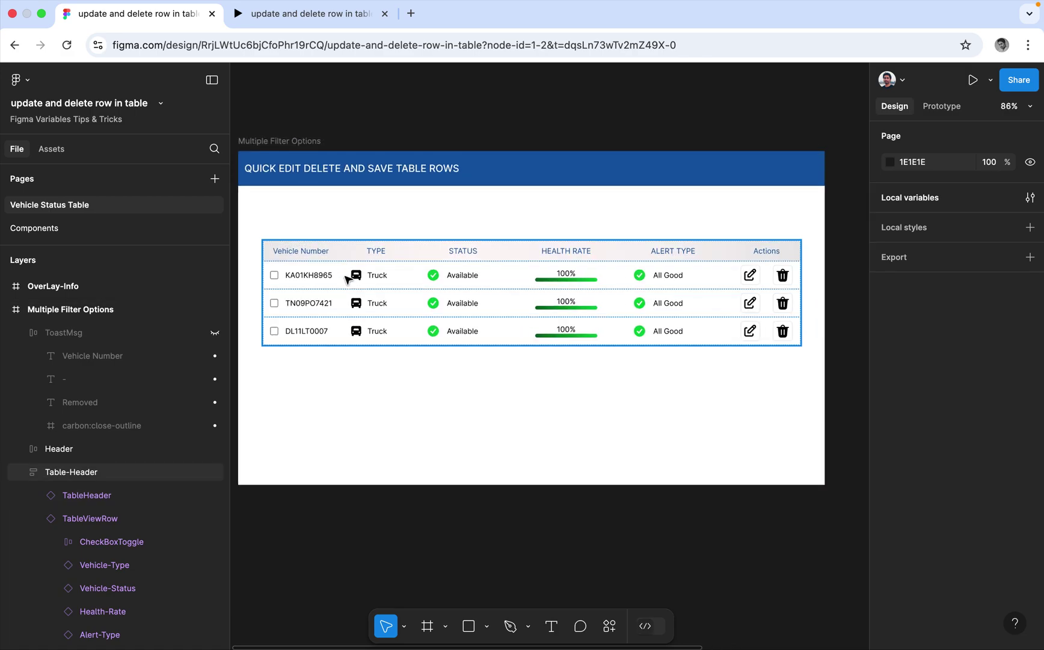
# Switch the first vehicle row instance to the Edit_Mode variant and back to Default.
pyautogui.click(348, 278)
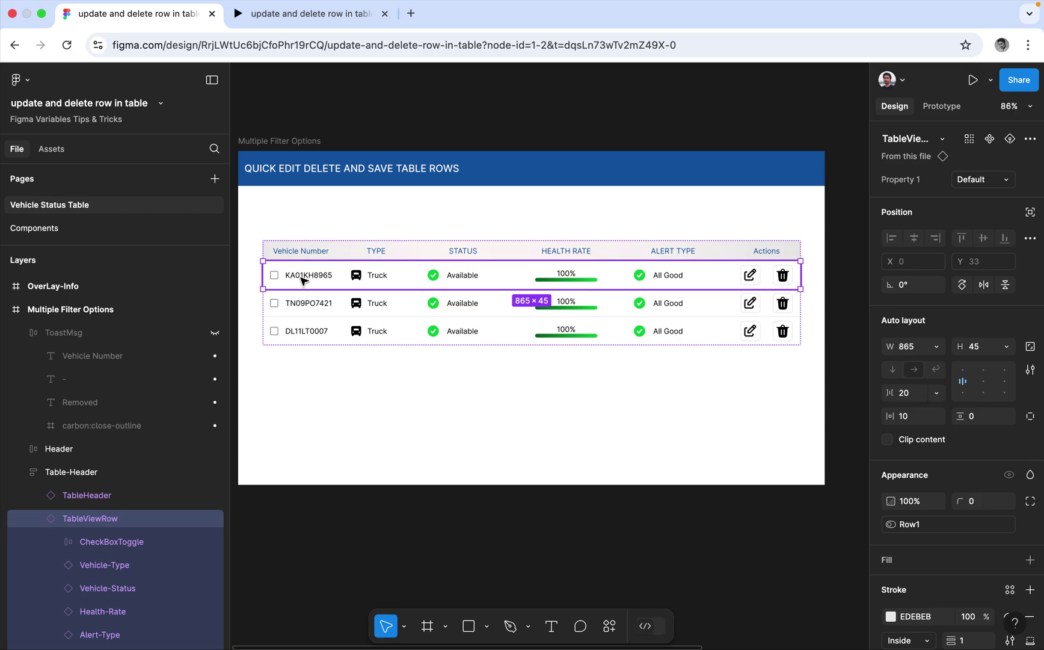
pyautogui.click(1010, 182)
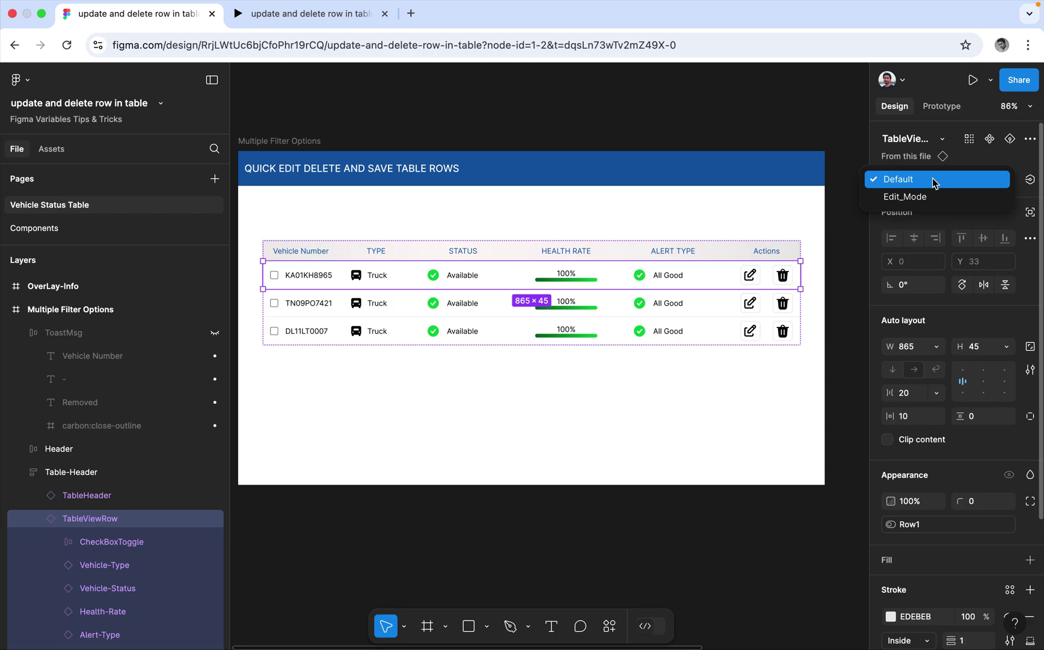
pyautogui.click(930, 198)
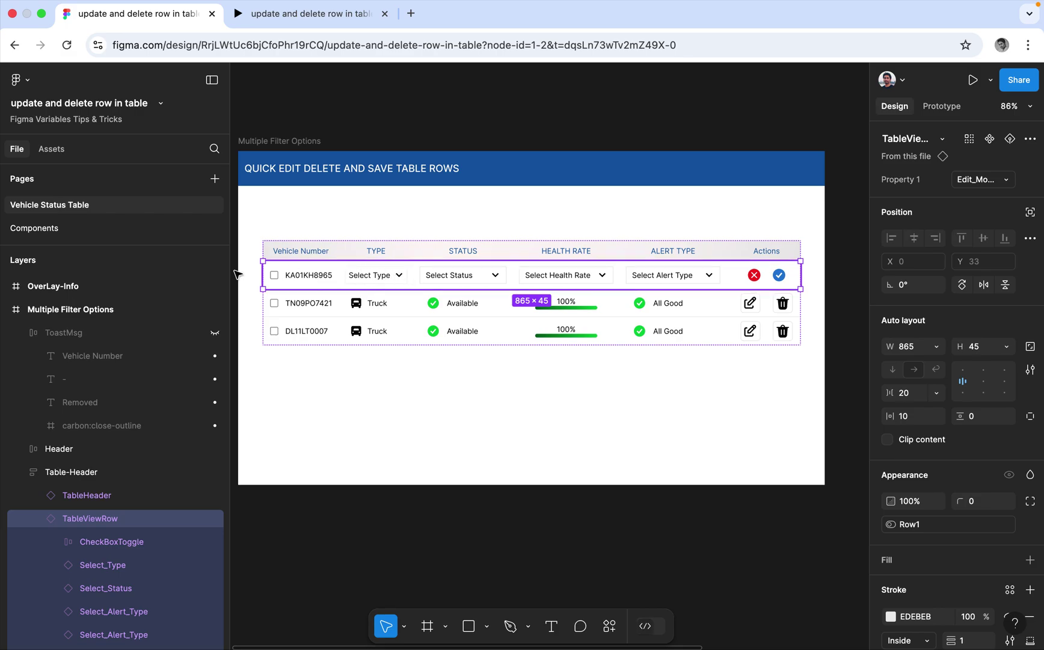
pyautogui.click(1007, 184)
pyautogui.click(1008, 165)
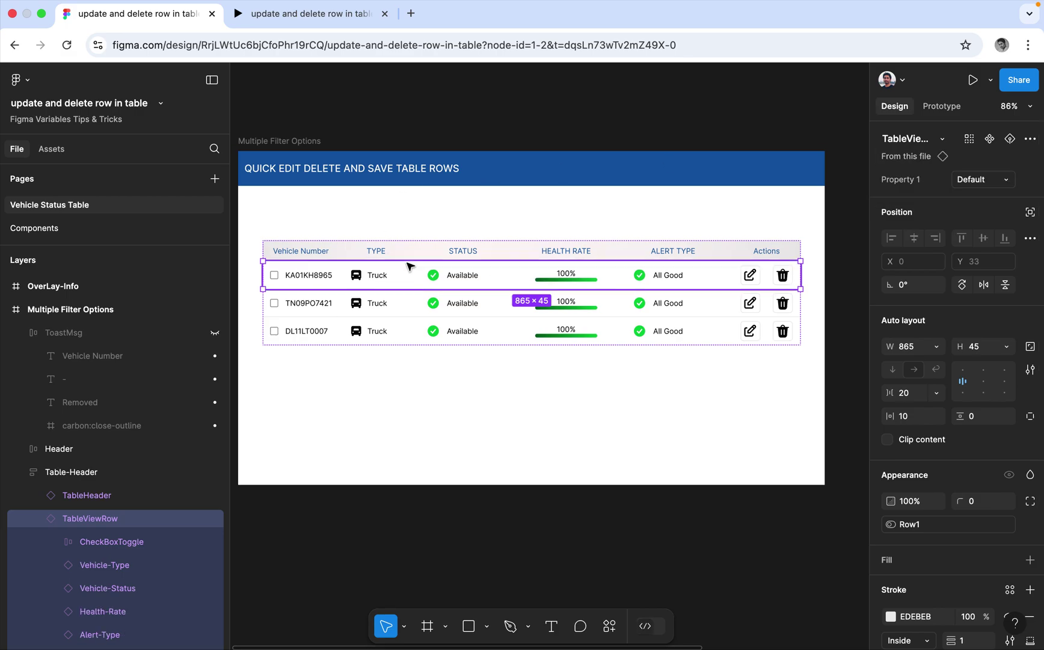
# Check the variant options of the first row's Vehicle-Type, Vehicle-Status and Health-Rate instances.
pyautogui.click(382, 275)
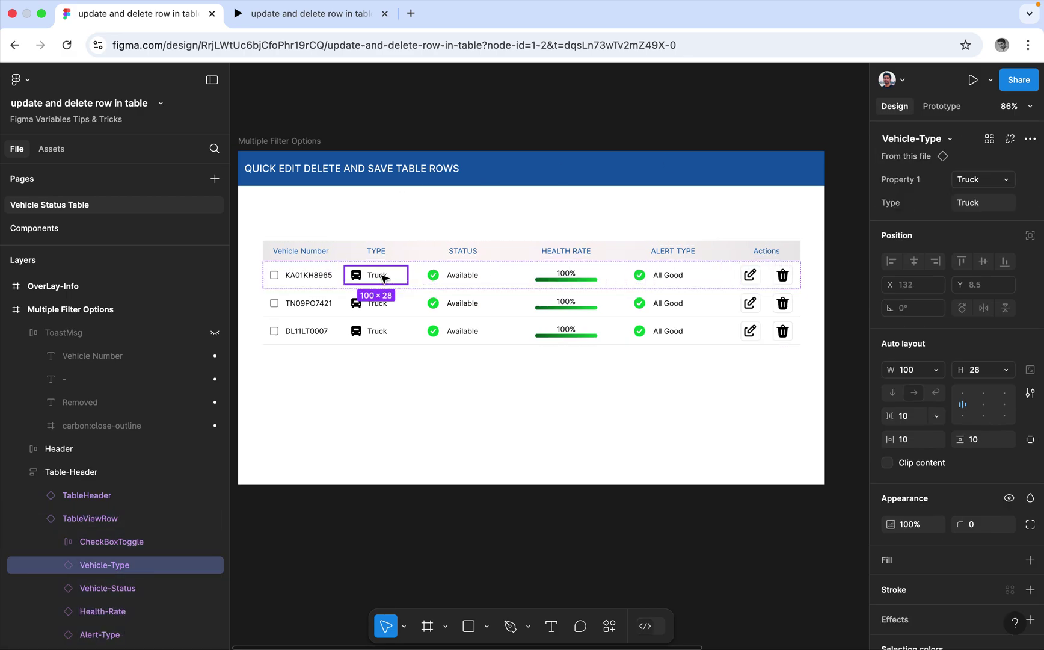
pyautogui.click(1007, 180)
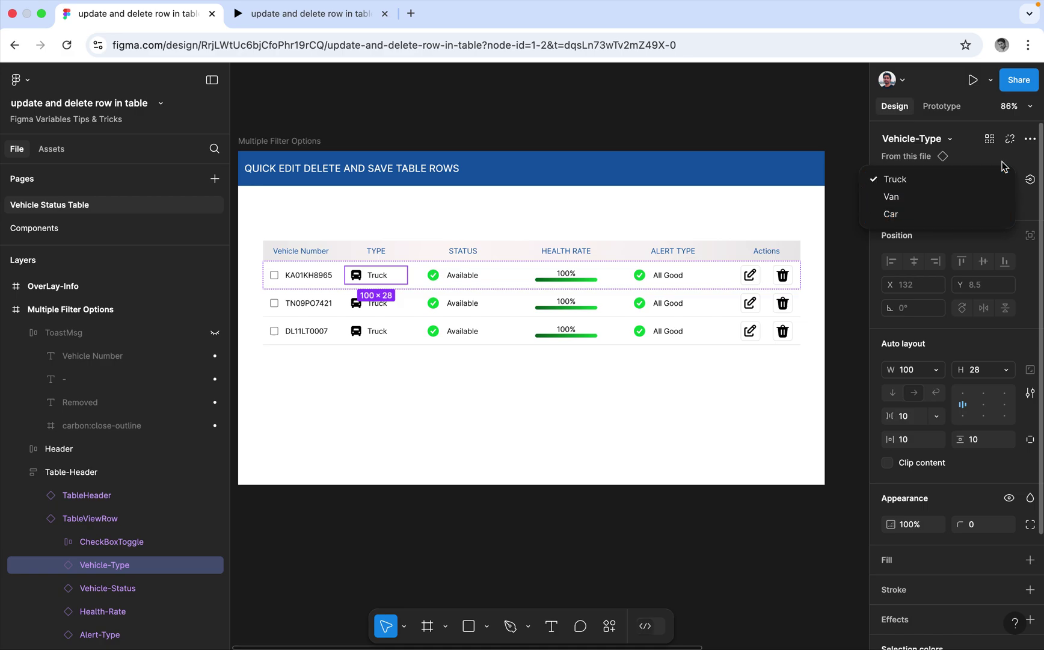
pyautogui.click(1004, 166)
pyautogui.click(481, 280)
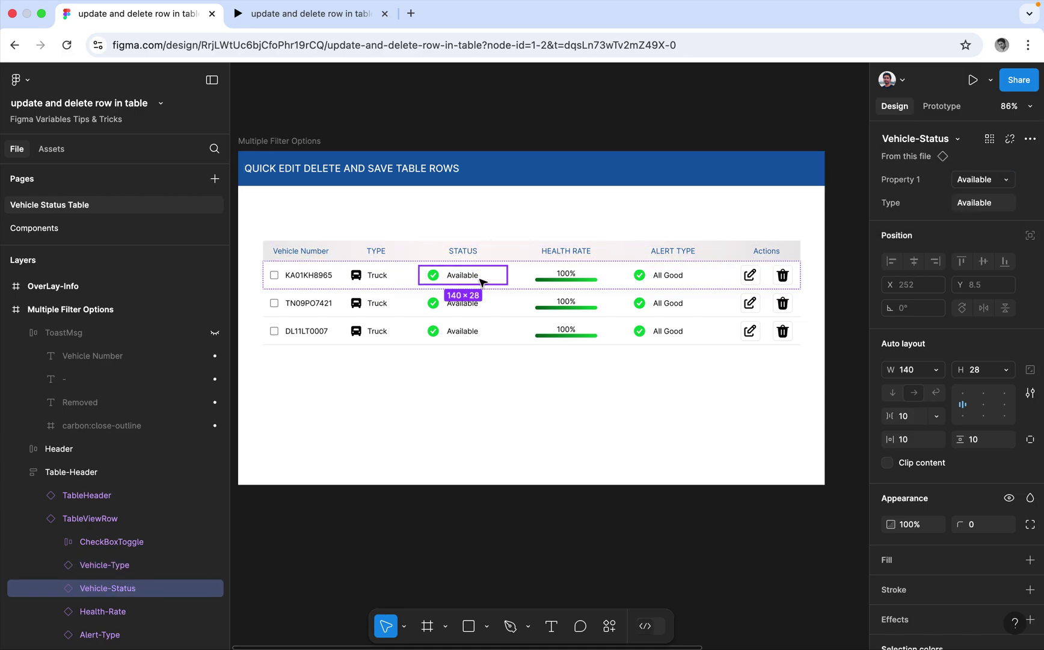
pyautogui.click(1011, 181)
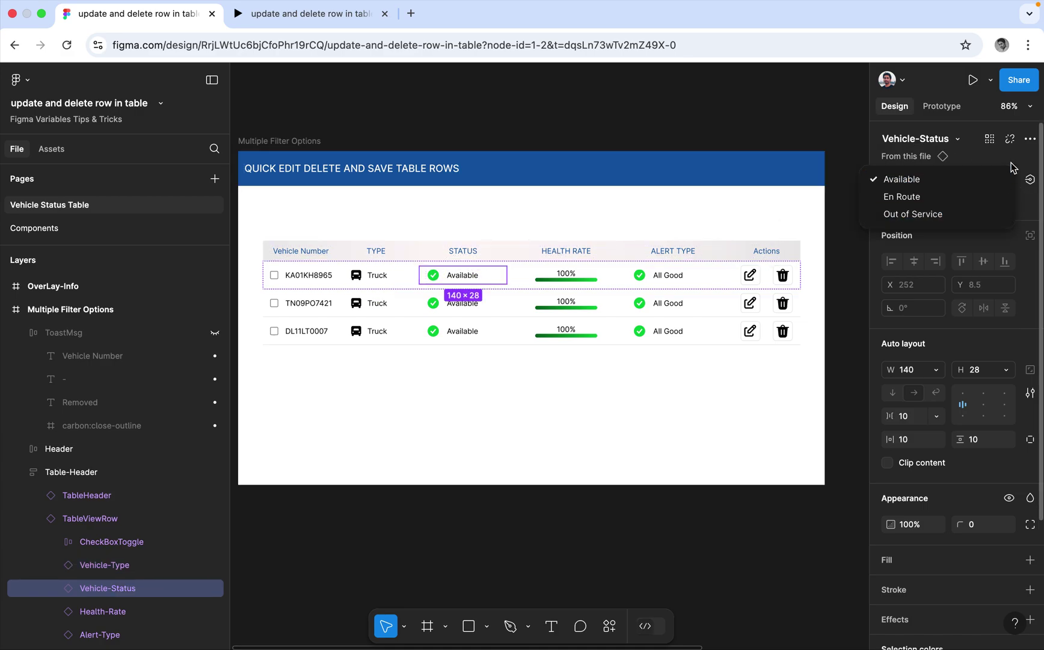
pyautogui.click(1010, 168)
pyautogui.click(587, 275)
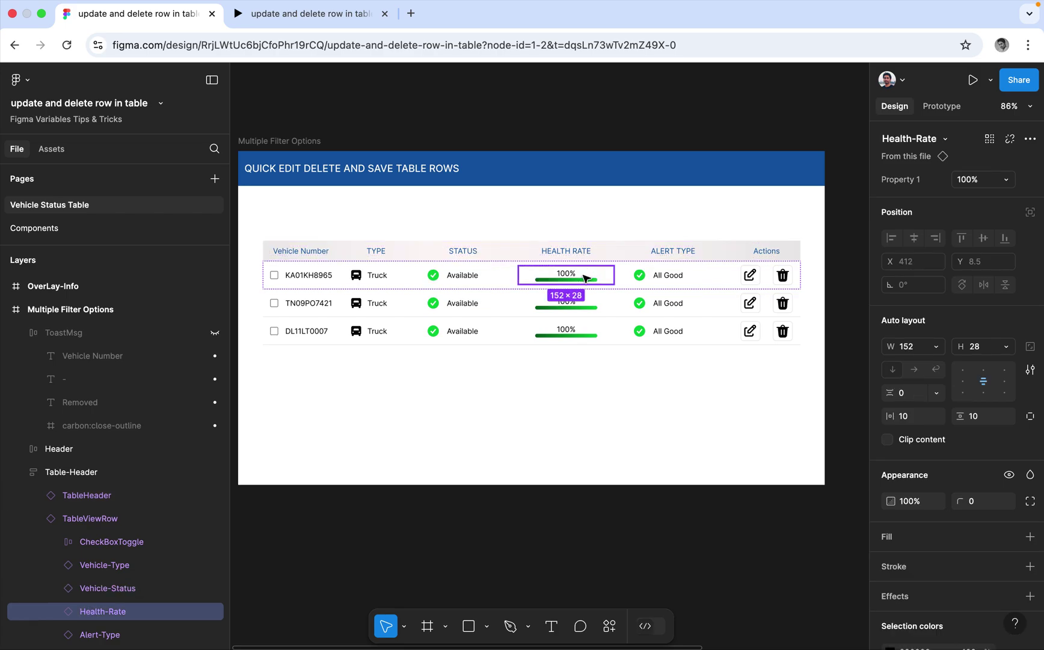
pyautogui.click(1006, 180)
pyautogui.click(1031, 161)
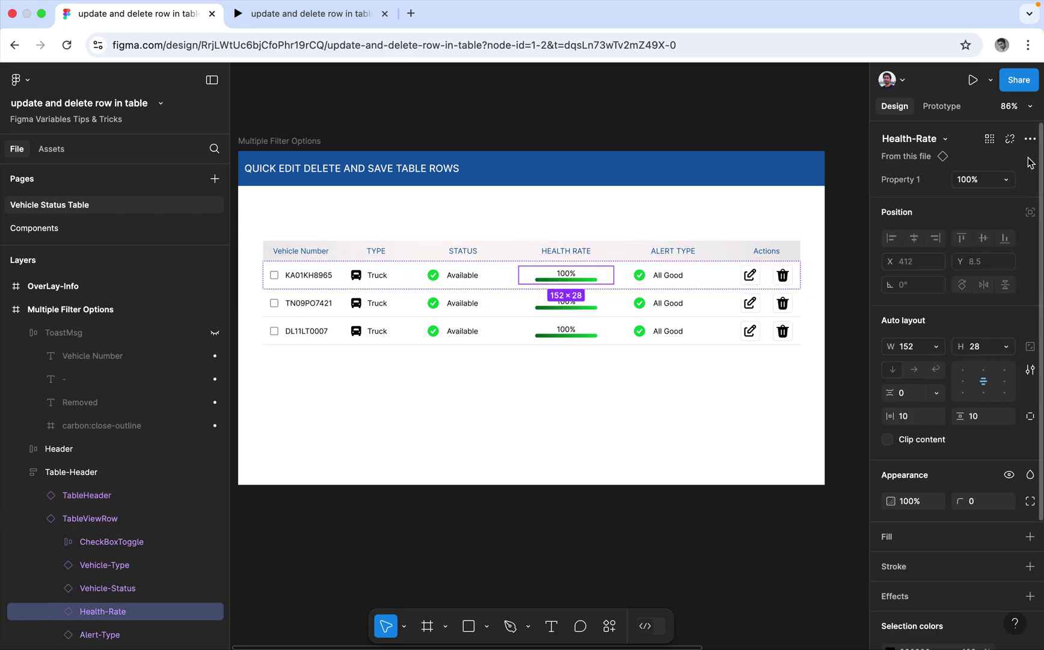
# Set the first row's Alert-Type instance to the Critical variant.
pyautogui.click(677, 276)
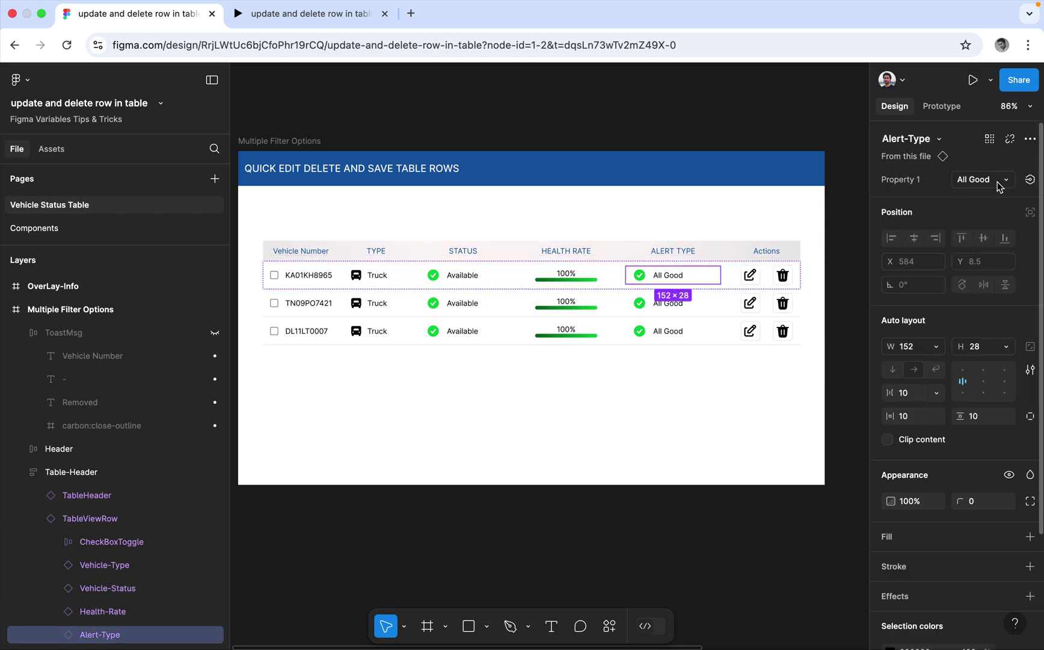
pyautogui.click(1010, 181)
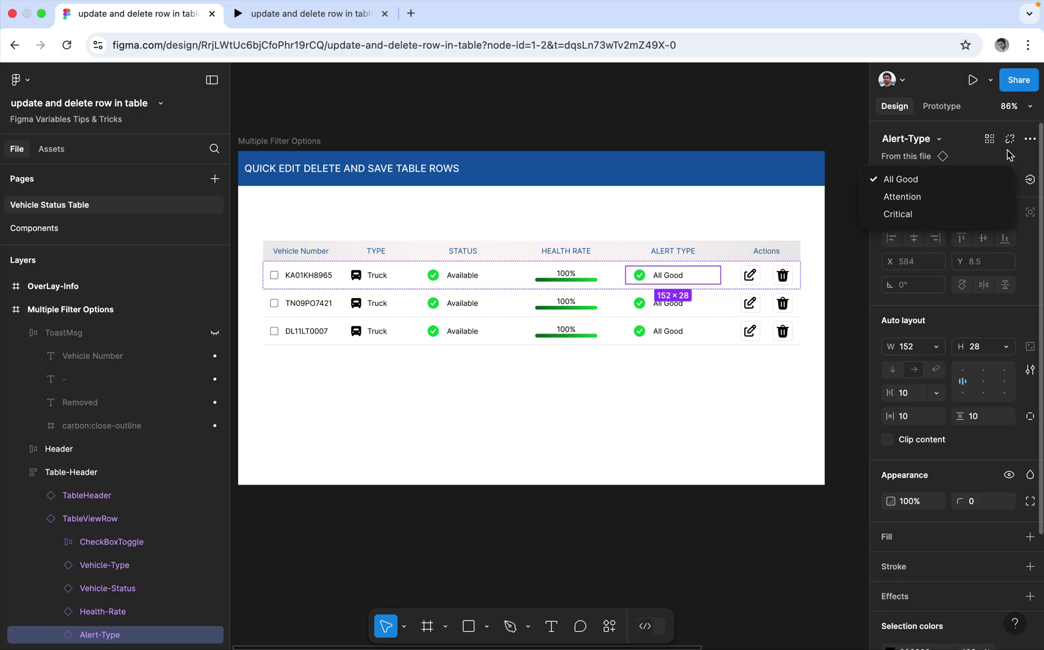
pyautogui.click(944, 213)
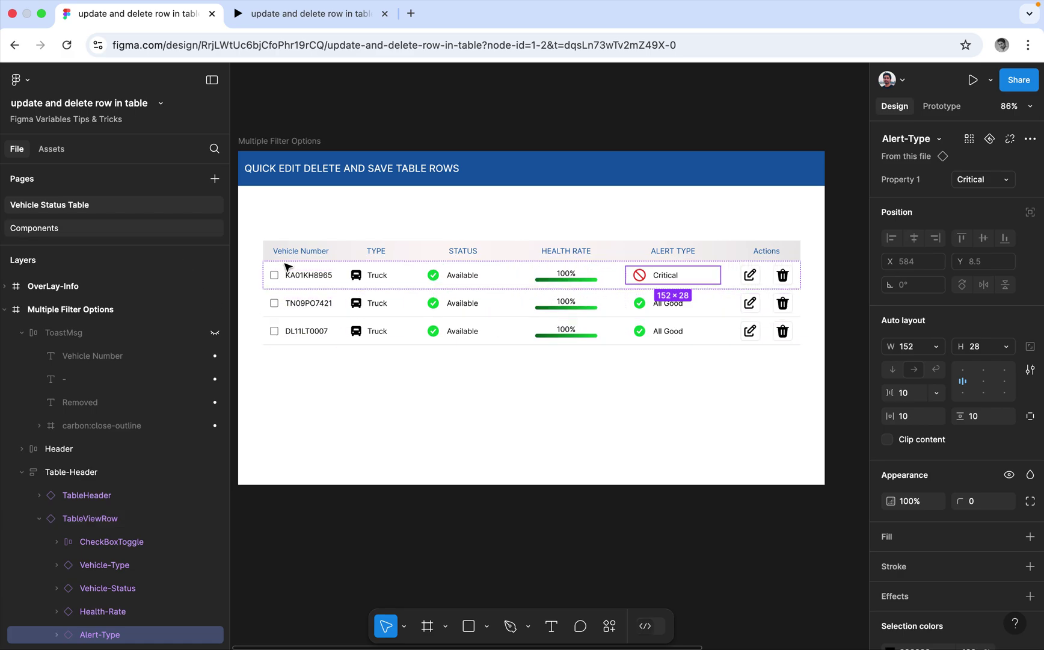
# Open the Components page and examine the checkbox, vehicle type, status, alert and health rate component sets.
pyautogui.click(53, 228)
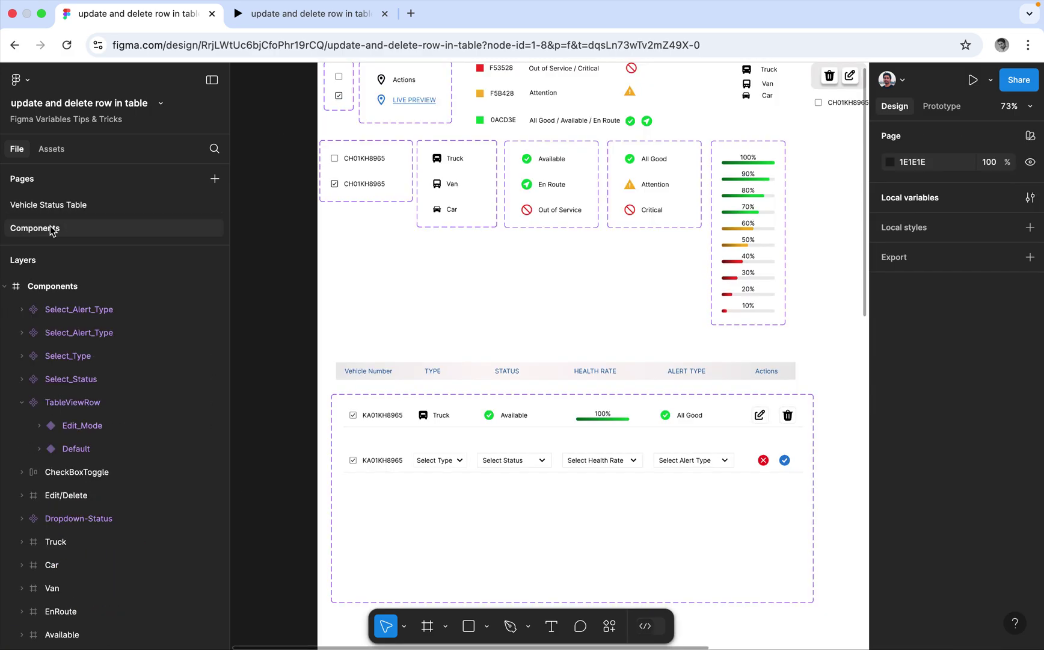
pyautogui.scroll(-1, 287, 343)
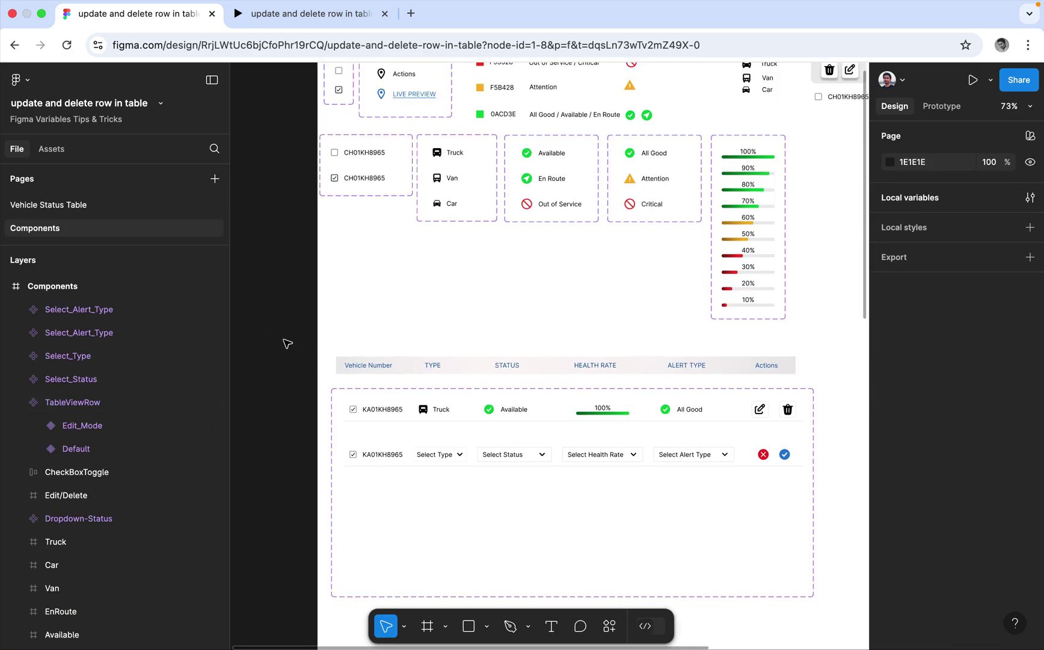
pyautogui.scroll(5, 269, 339)
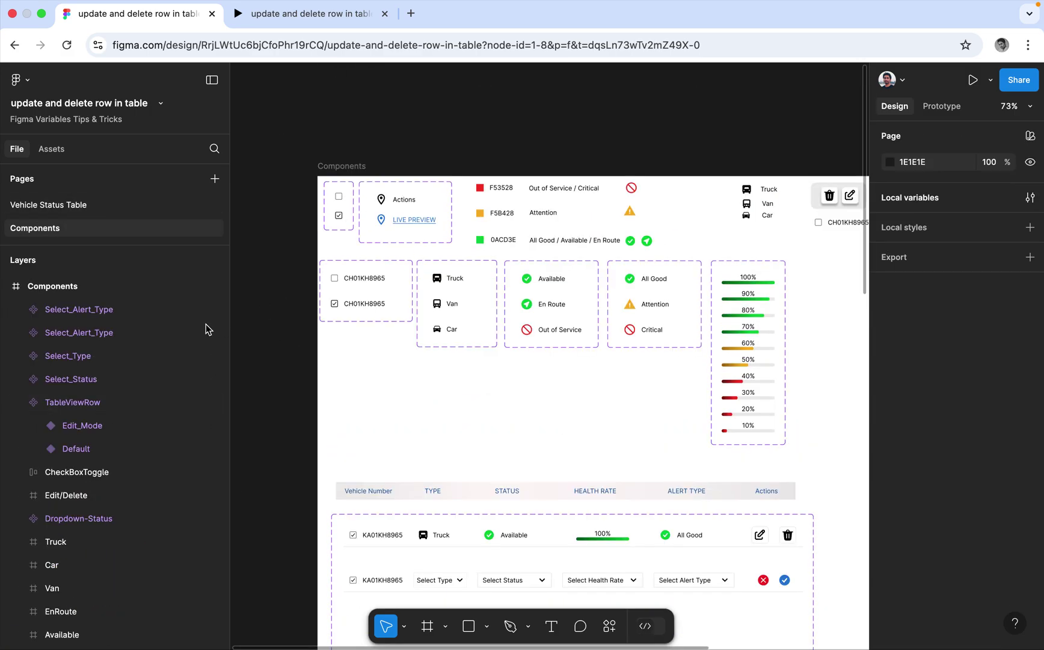
pyautogui.scroll(-2, 267, 320)
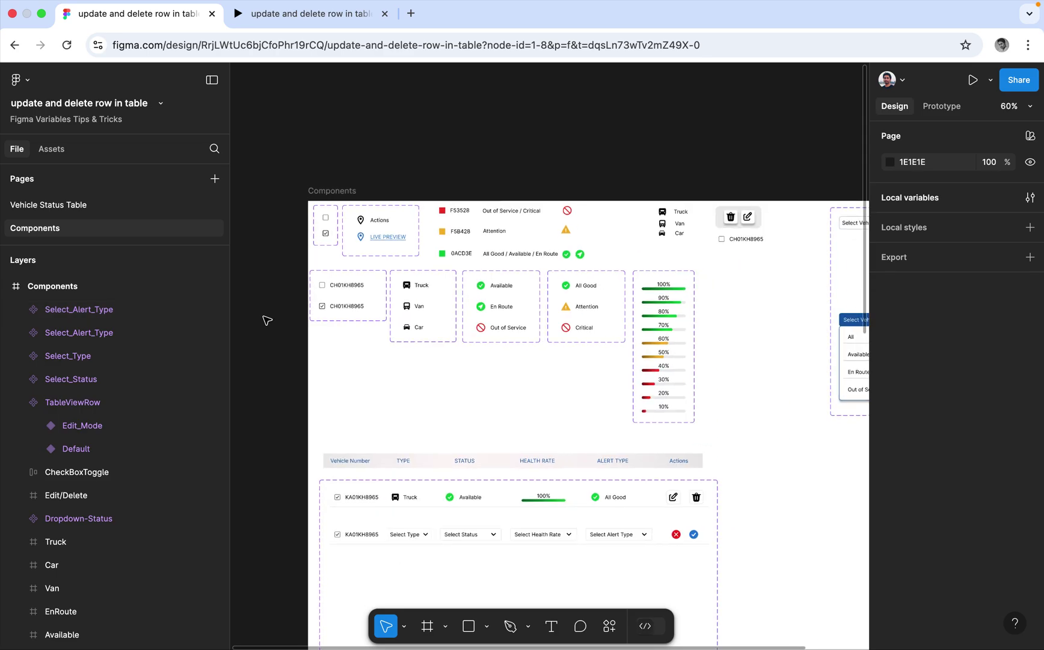
pyautogui.scroll(5, 267, 320)
pyautogui.scroll(1, 267, 320)
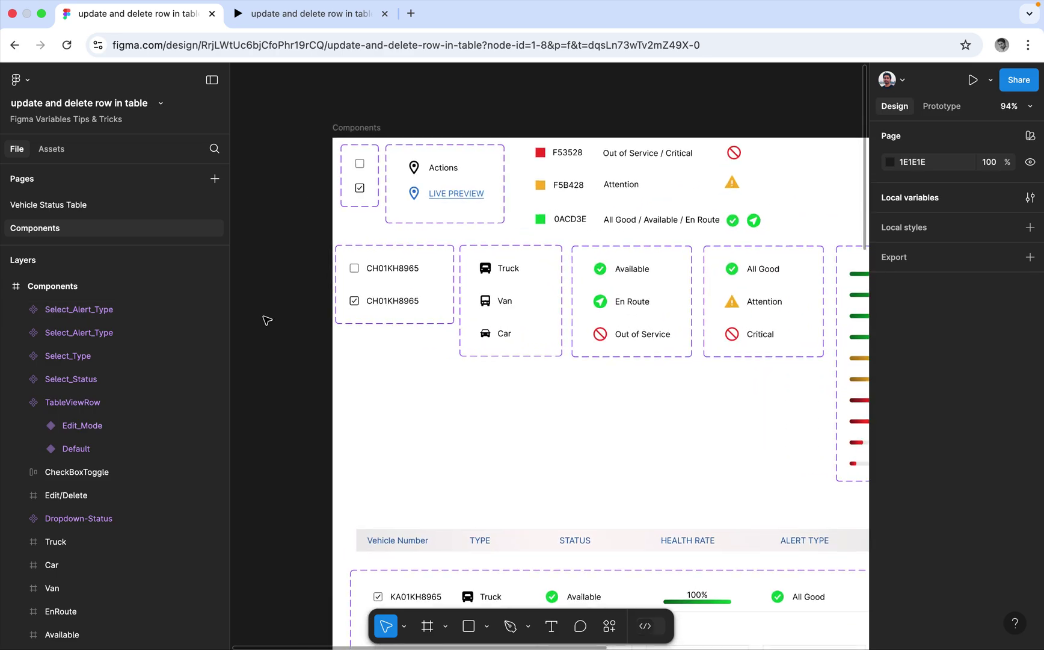
pyautogui.scroll(-5, 246, 299)
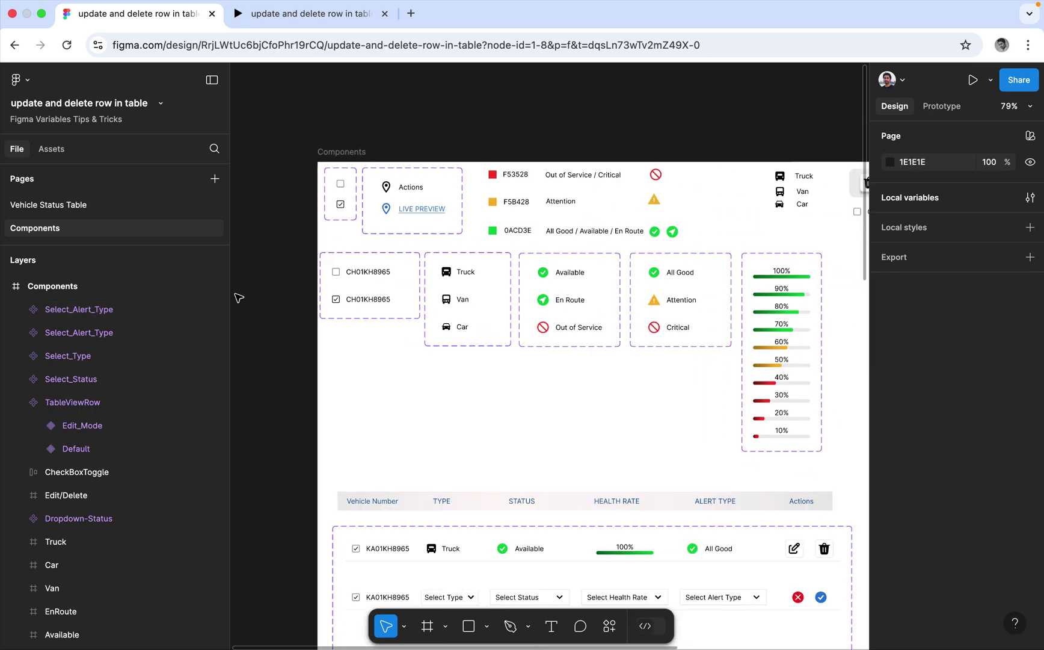
pyautogui.scroll(-3, 499, 539)
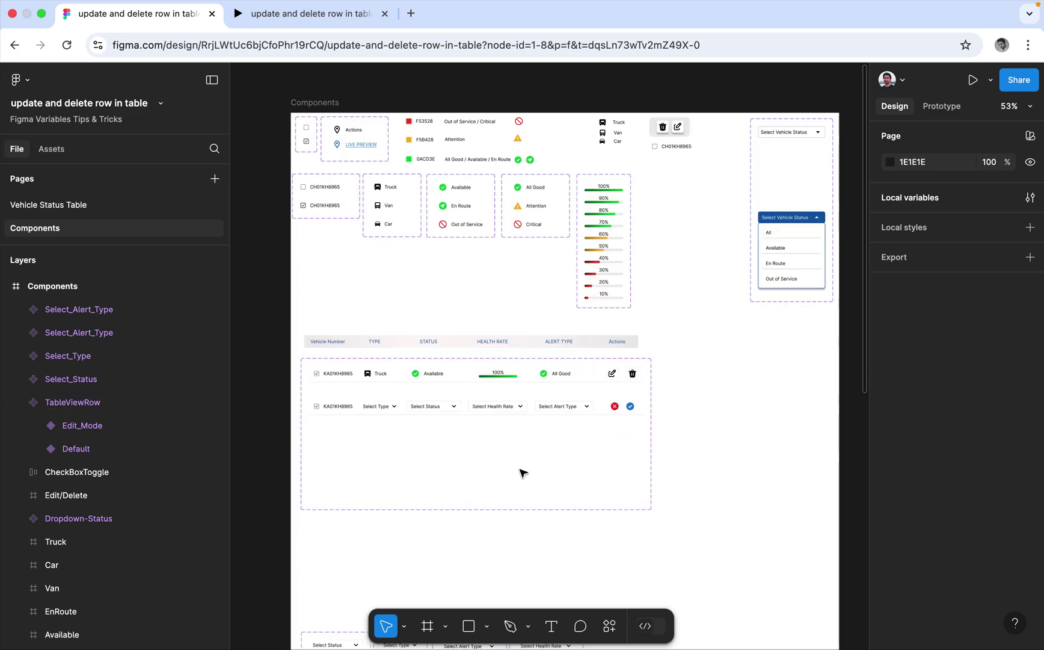
# Inspect the TableViewRow component set and its Edit_Mode and Default variants.
pyautogui.scroll(3, 415, 465)
pyautogui.scroll(2, 415, 465)
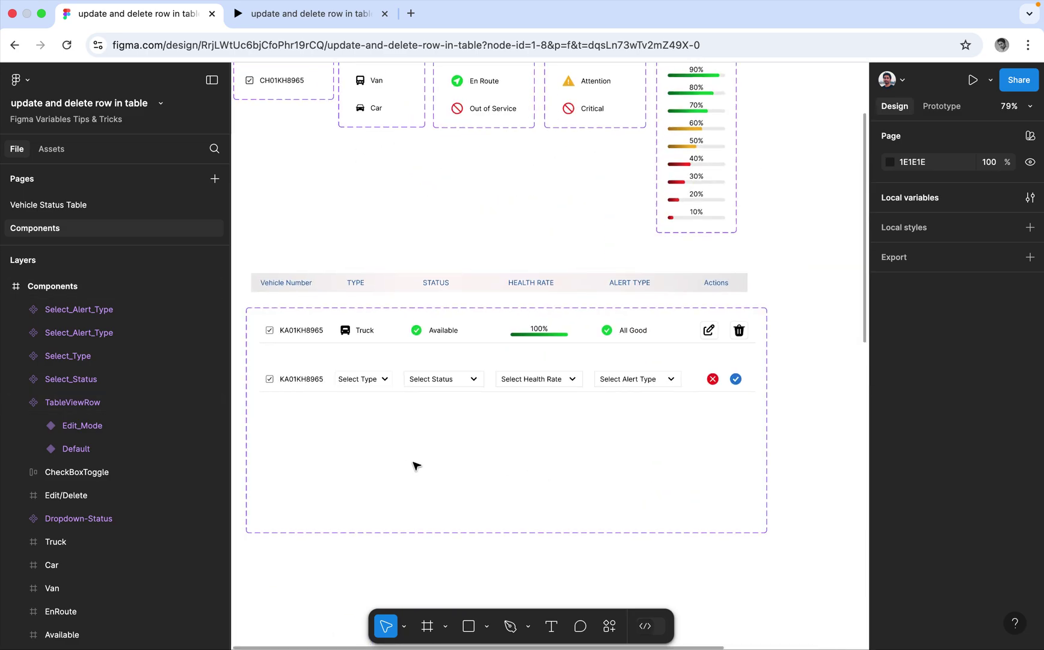
pyautogui.click(641, 435)
pyautogui.scroll(-1, 475, 501)
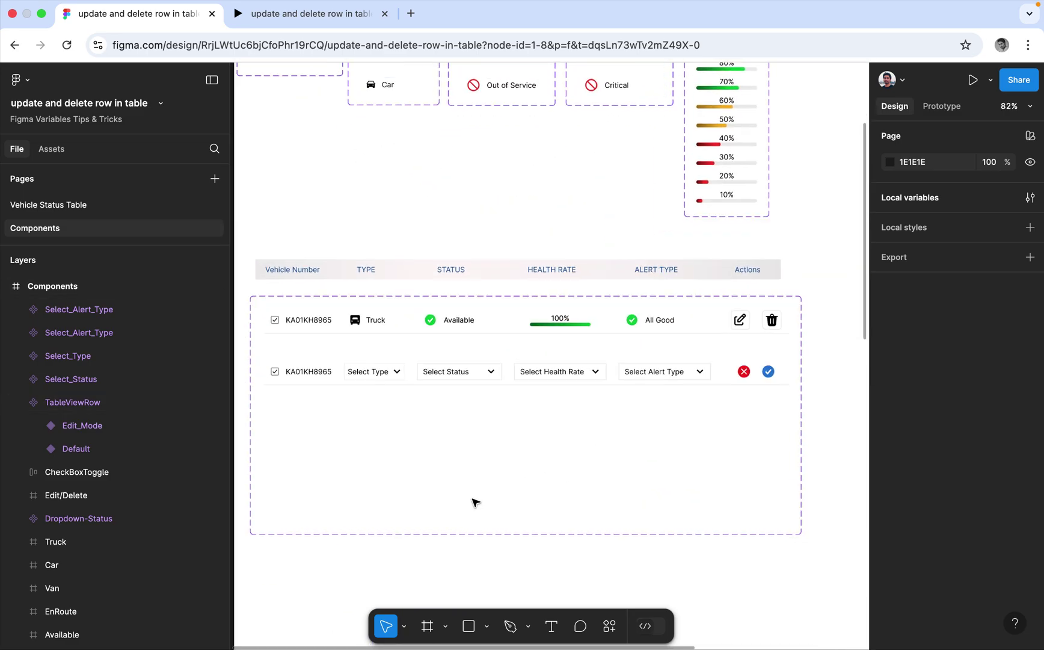
pyautogui.scroll(2, 475, 501)
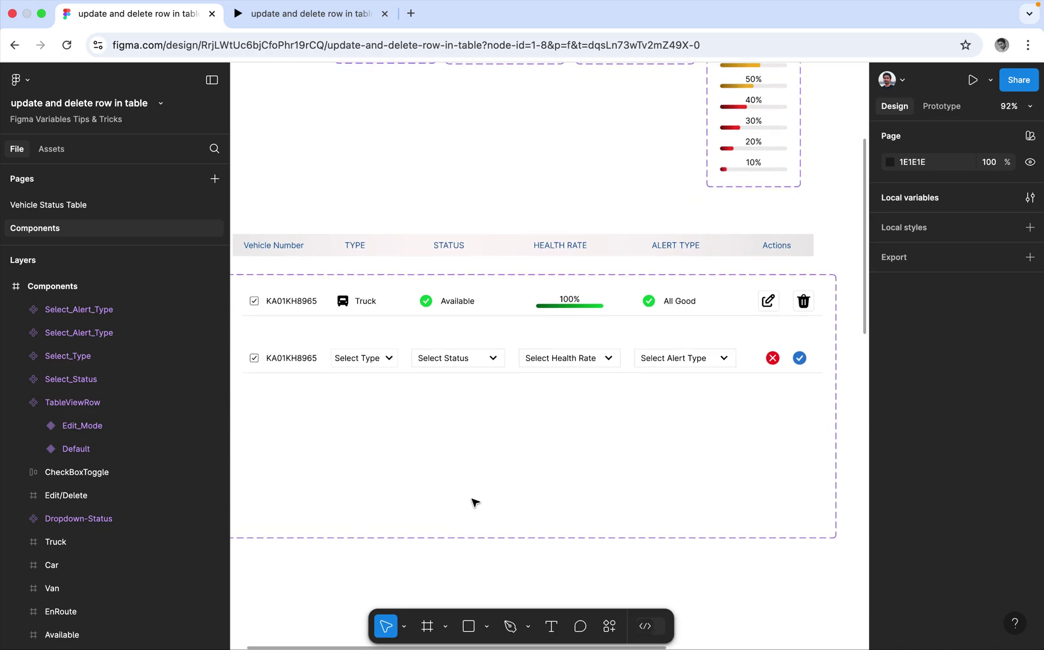
pyautogui.press('space')
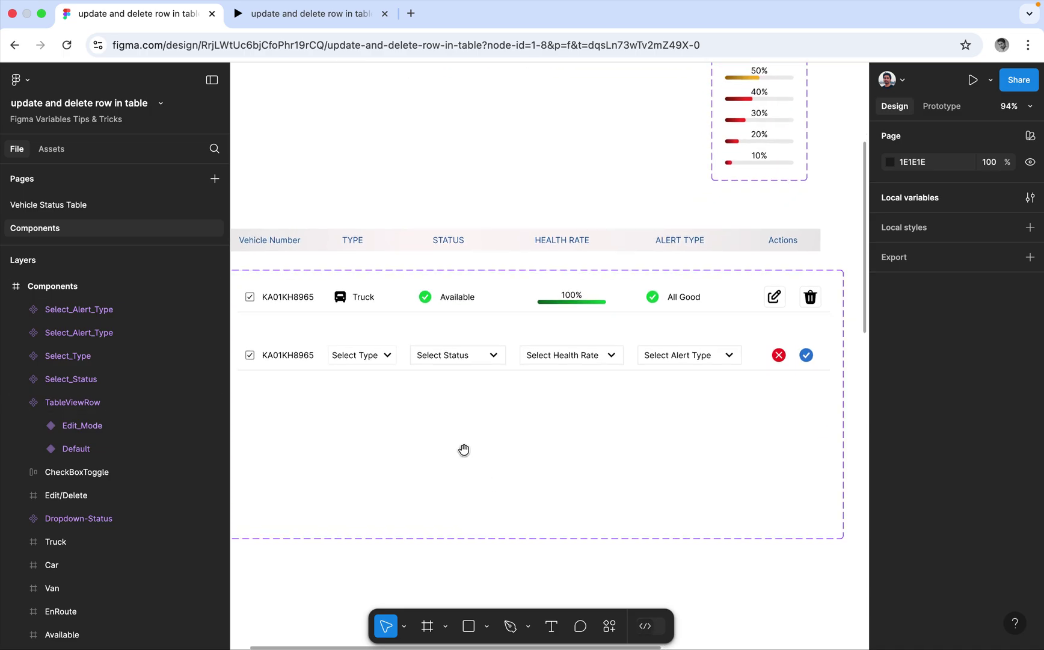
pyautogui.moveTo(465, 450); pyautogui.dragTo(477, 356)
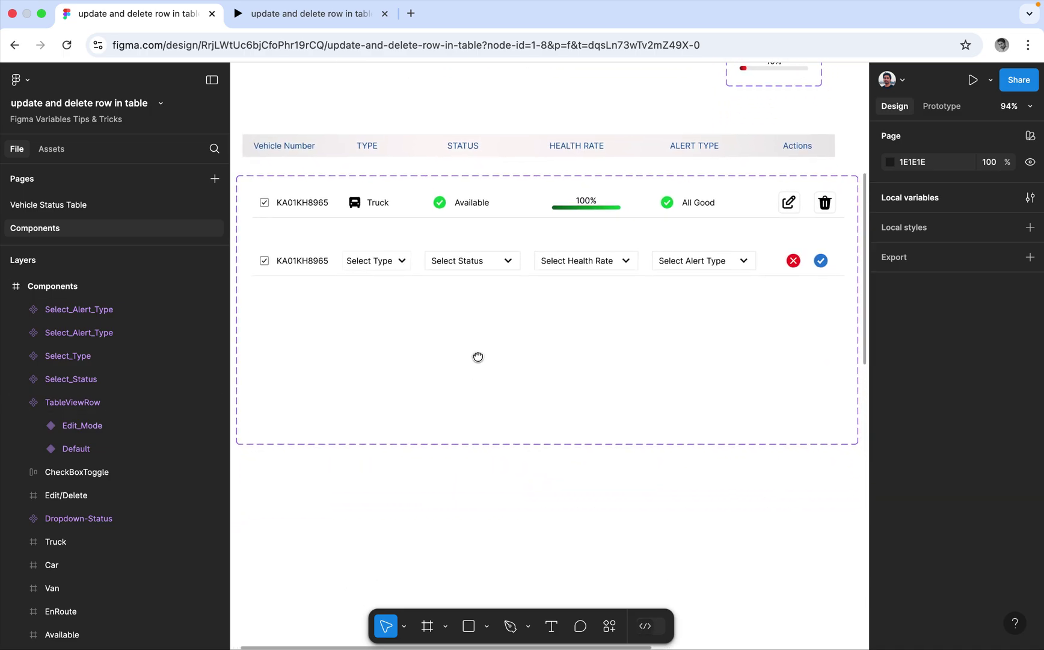
pyautogui.click(398, 176)
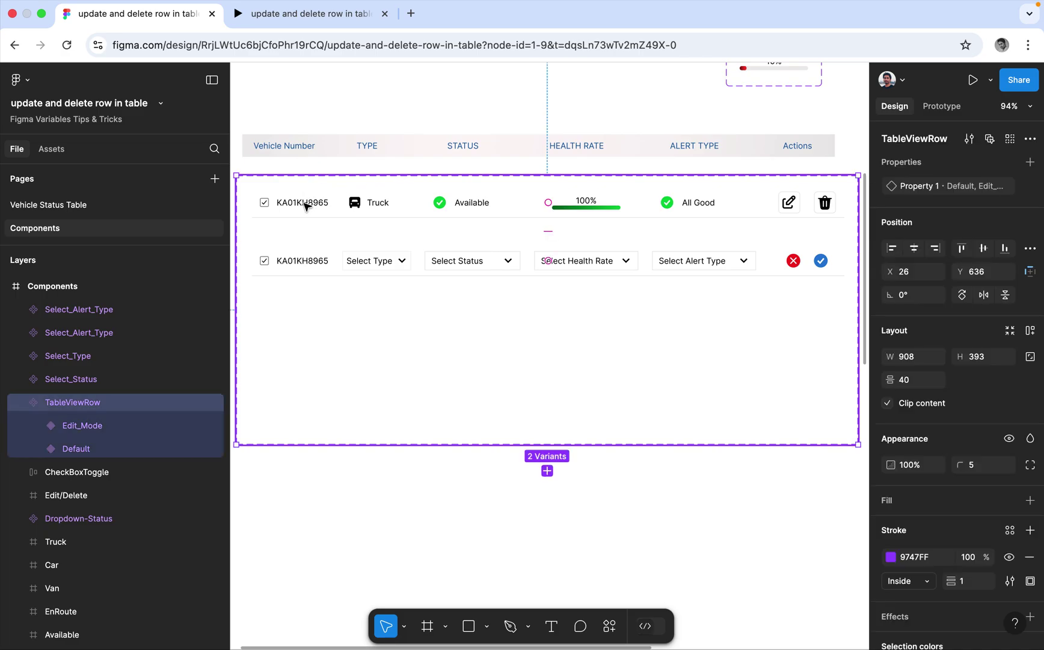
pyautogui.click(97, 426)
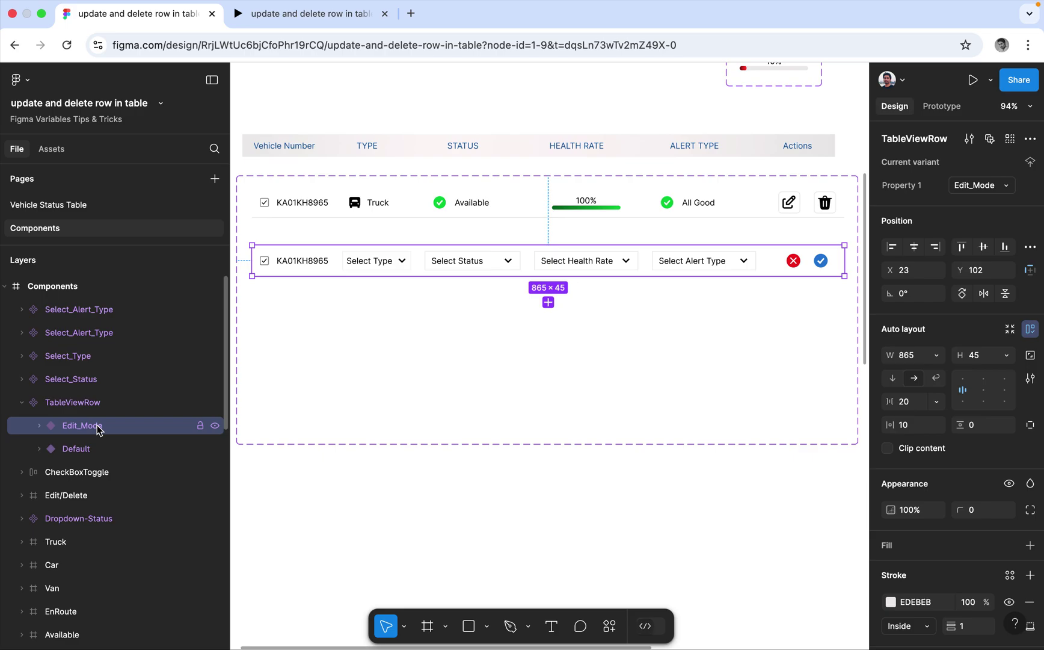
pyautogui.click(90, 449)
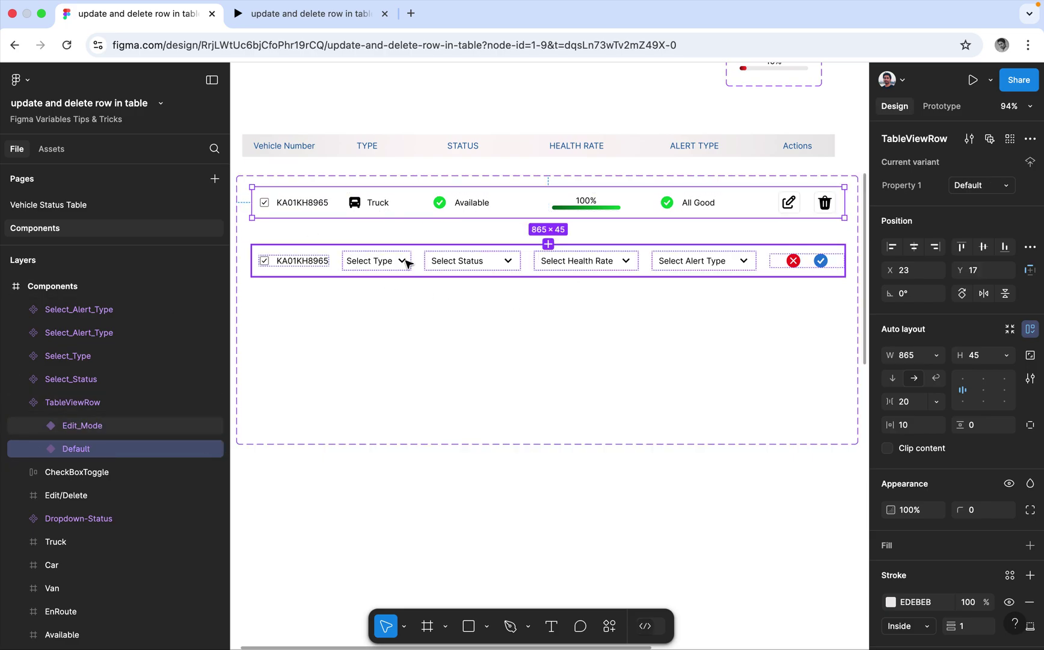
pyautogui.click(357, 263)
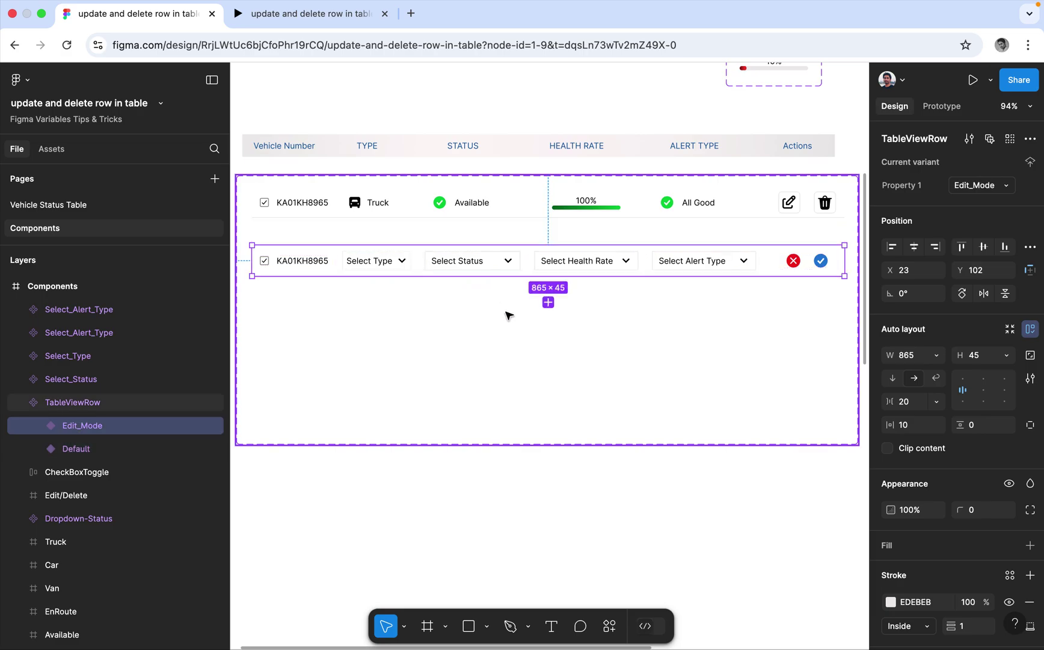
# Find the dropdown component sets below the table row and show the prototype connections of Select_Status.
pyautogui.scroll(-5, 507, 314)
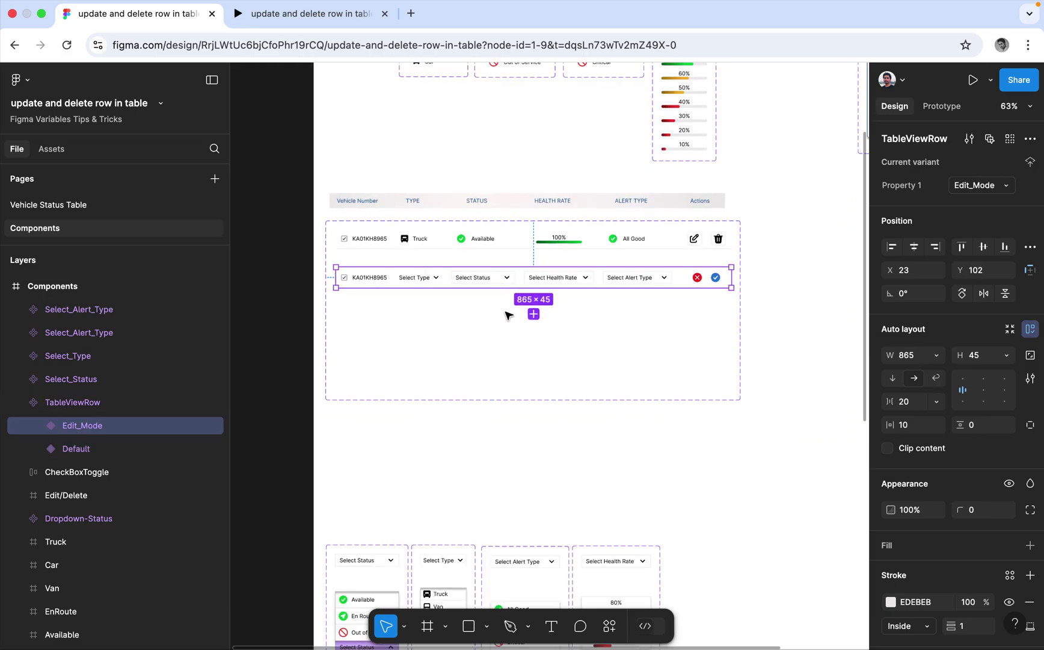
pyautogui.scroll(-7, 507, 314)
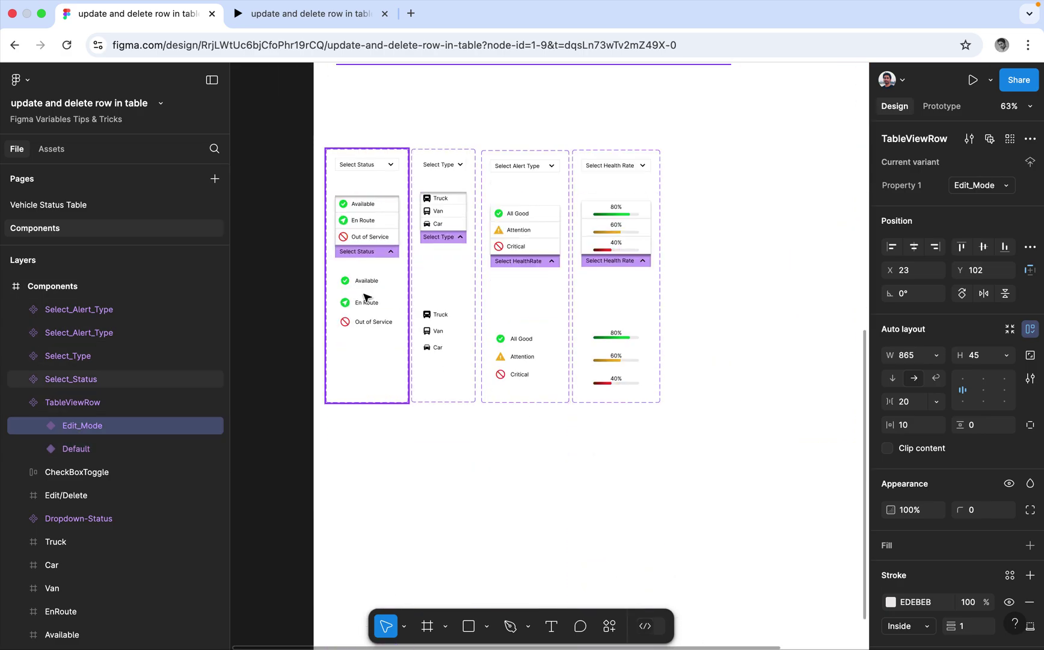
pyautogui.scroll(4, 366, 298)
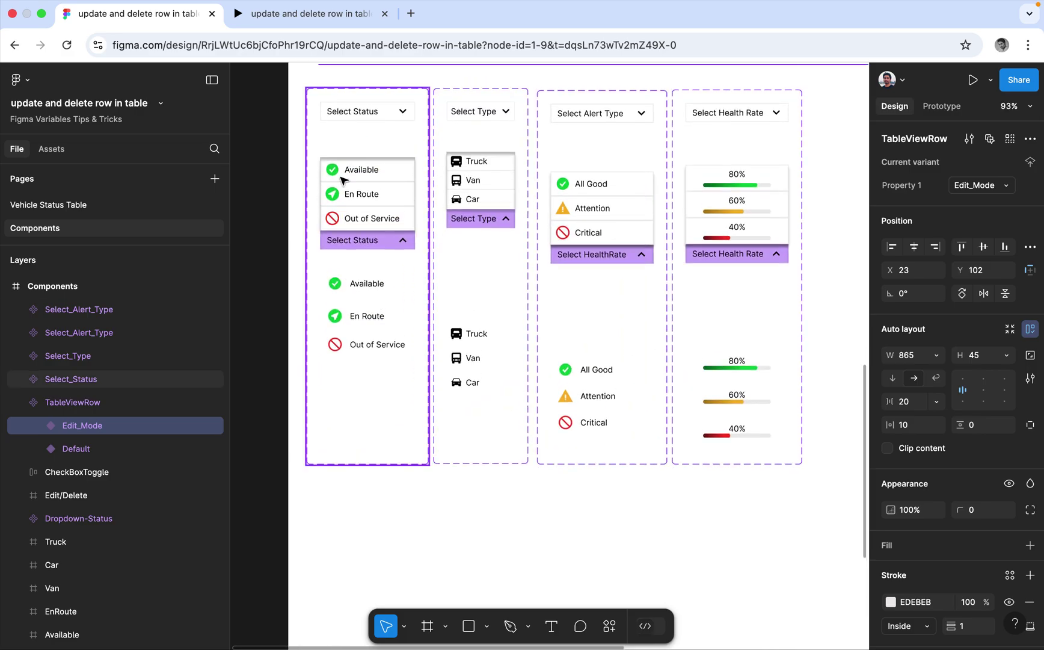
pyautogui.scroll(2, 341, 180)
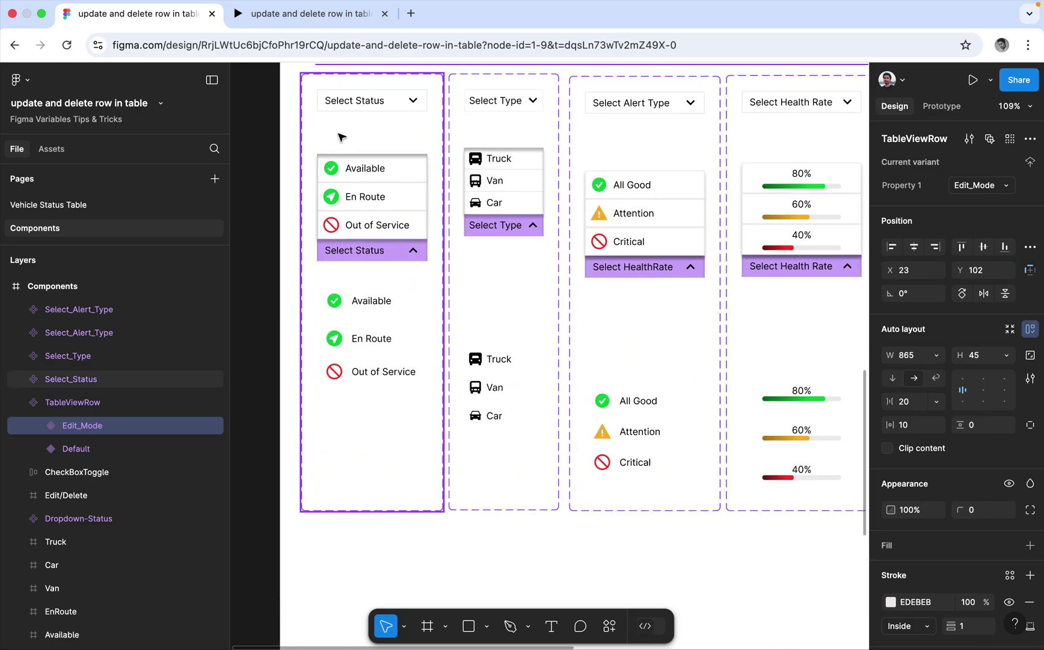
pyautogui.click(948, 112)
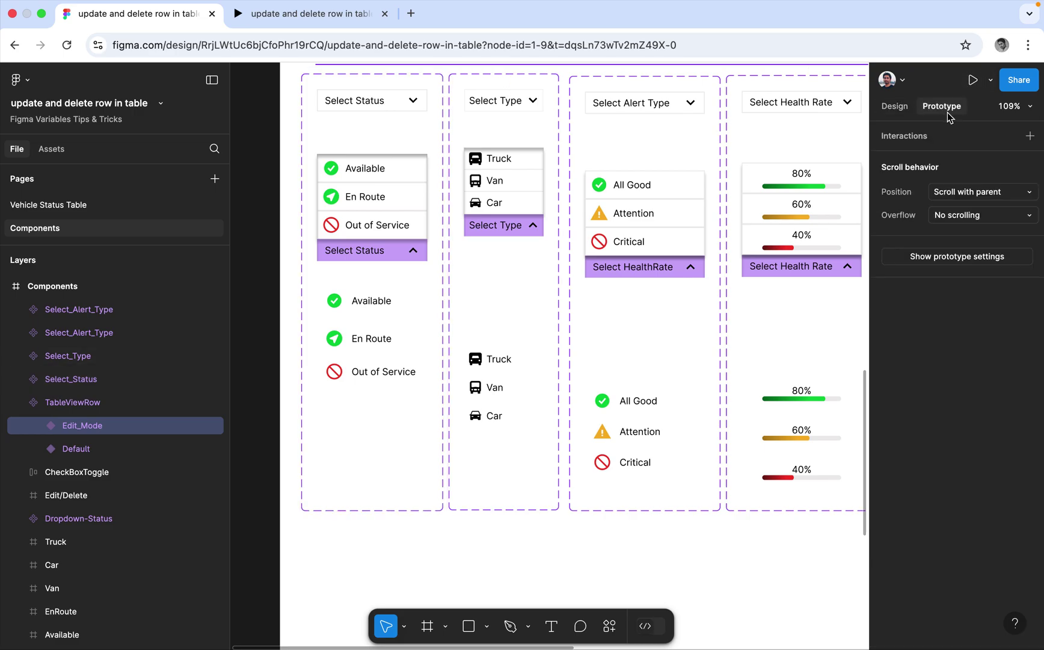
pyautogui.click(386, 105)
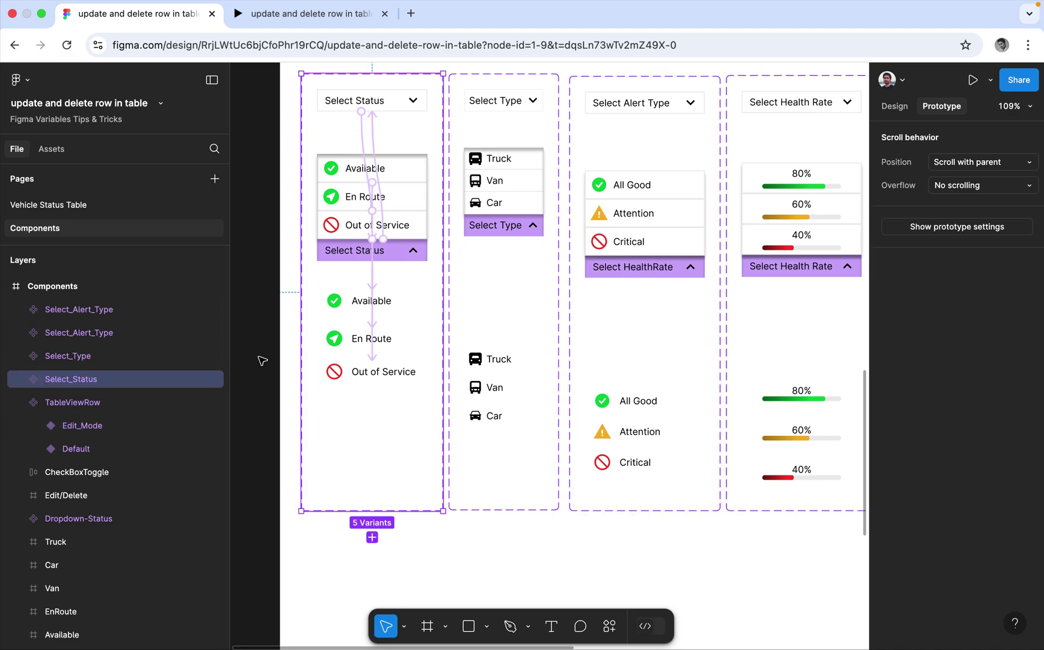
# Inspect the prototype connections of the Select Type, Select Alert Type and Select Health Rate dropdown component sets.
pyautogui.scroll(-3, 261, 358)
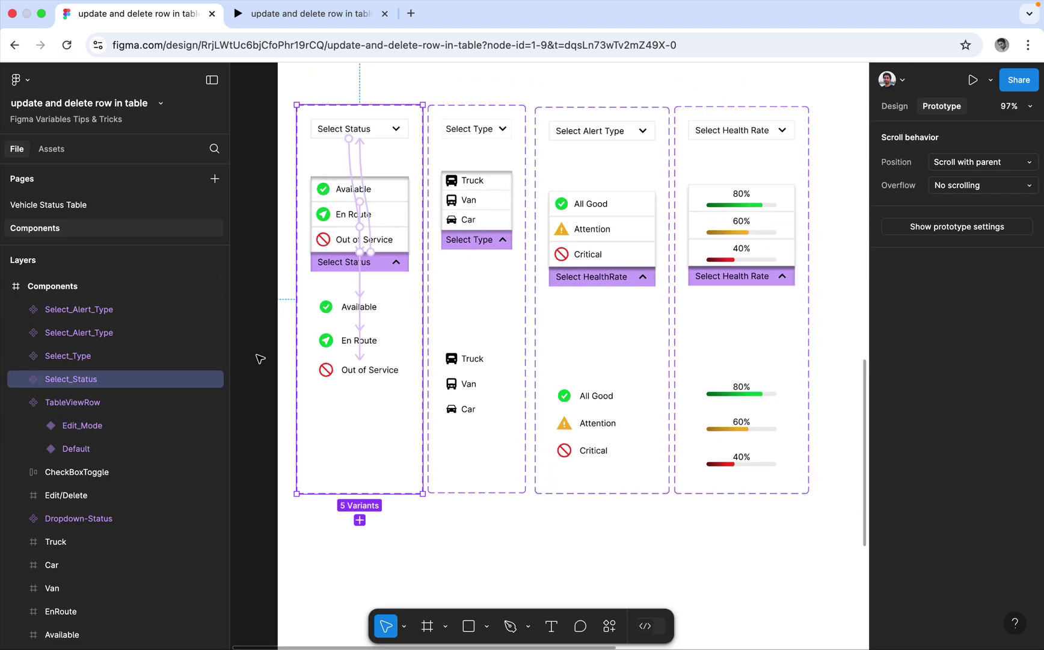
pyautogui.click(466, 141)
pyautogui.click(464, 140)
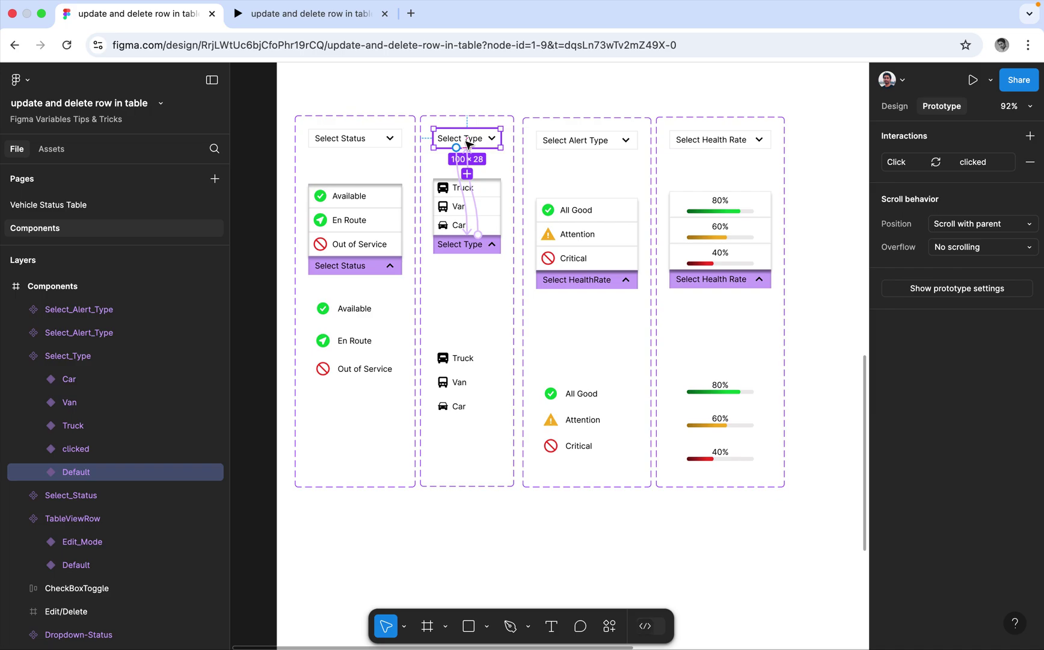
pyautogui.doubleClick(595, 142)
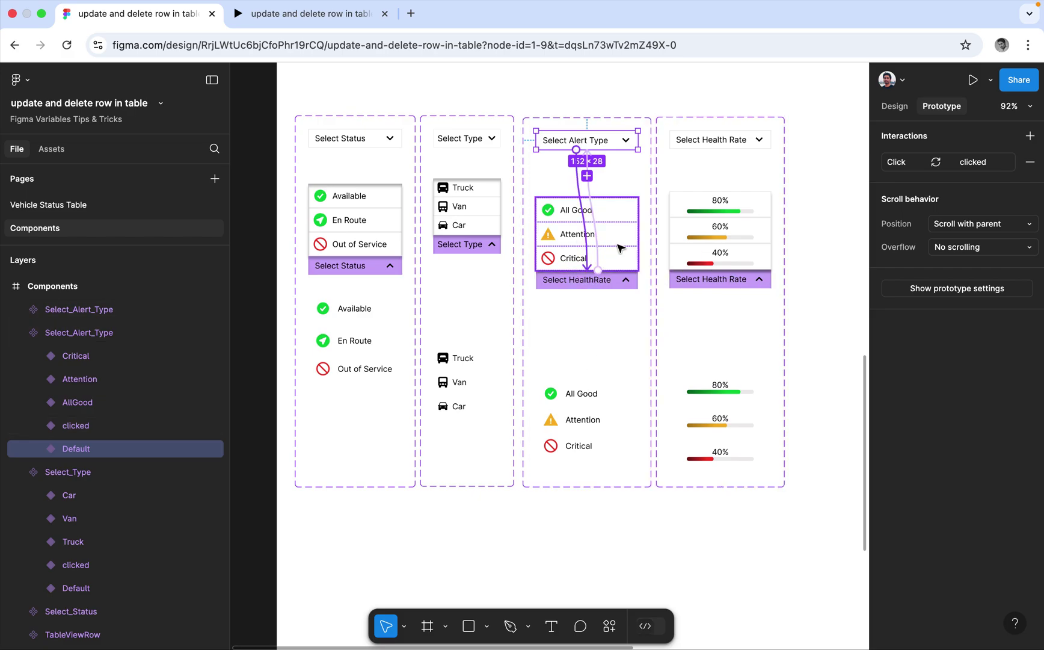
pyautogui.click(620, 210)
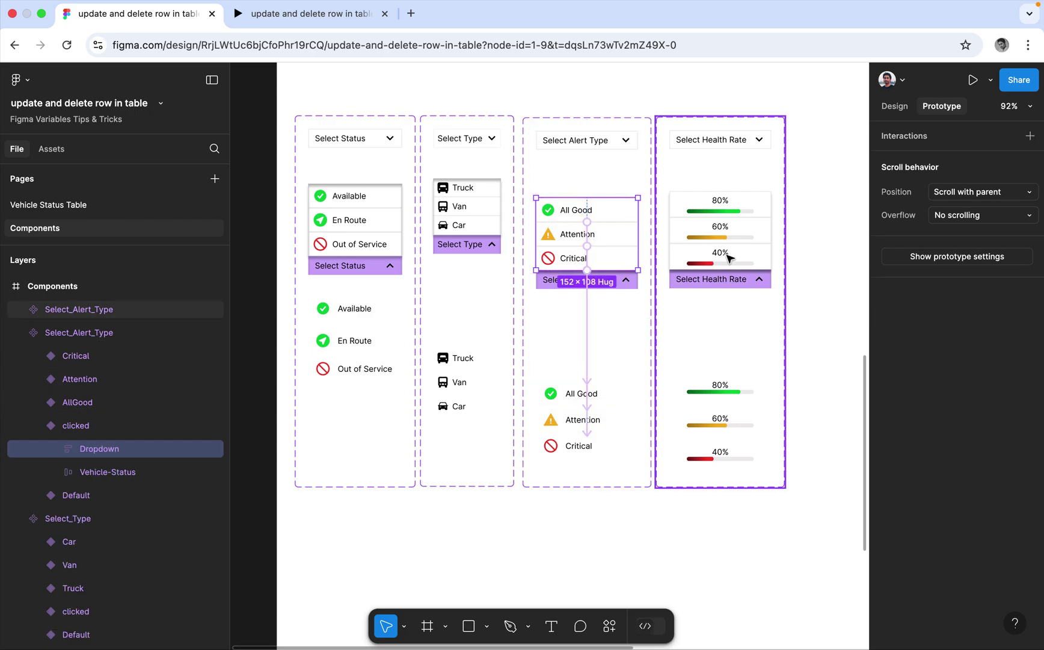
pyautogui.click(738, 280)
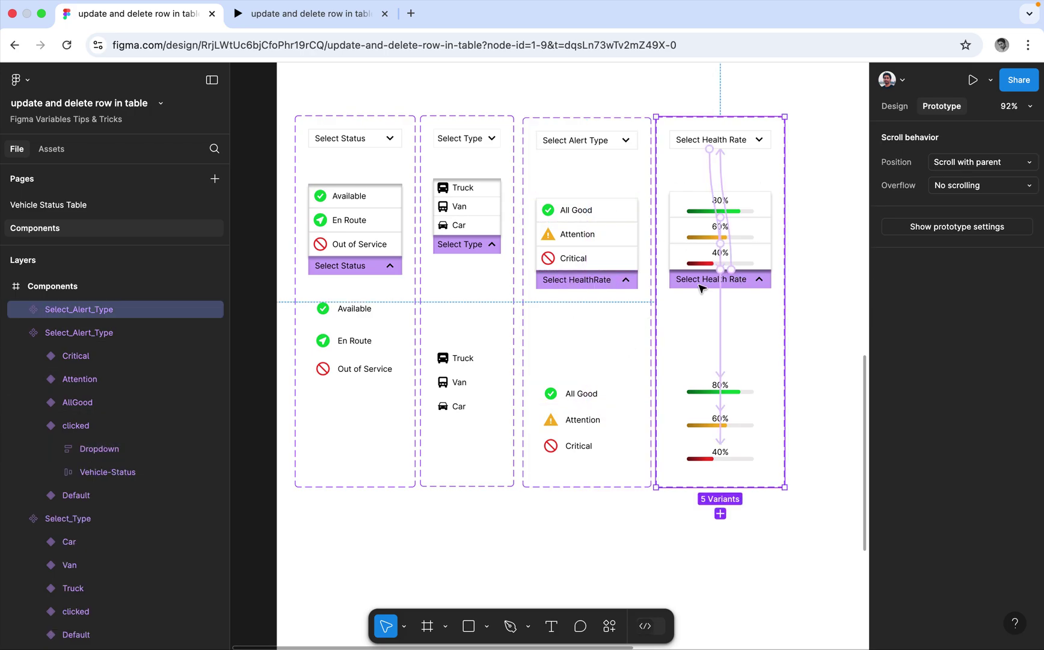
# Show the click interaction of the red Cancel icon in the TableViewRow's Edit_Mode variant.
pyautogui.scroll(-3, 451, 350)
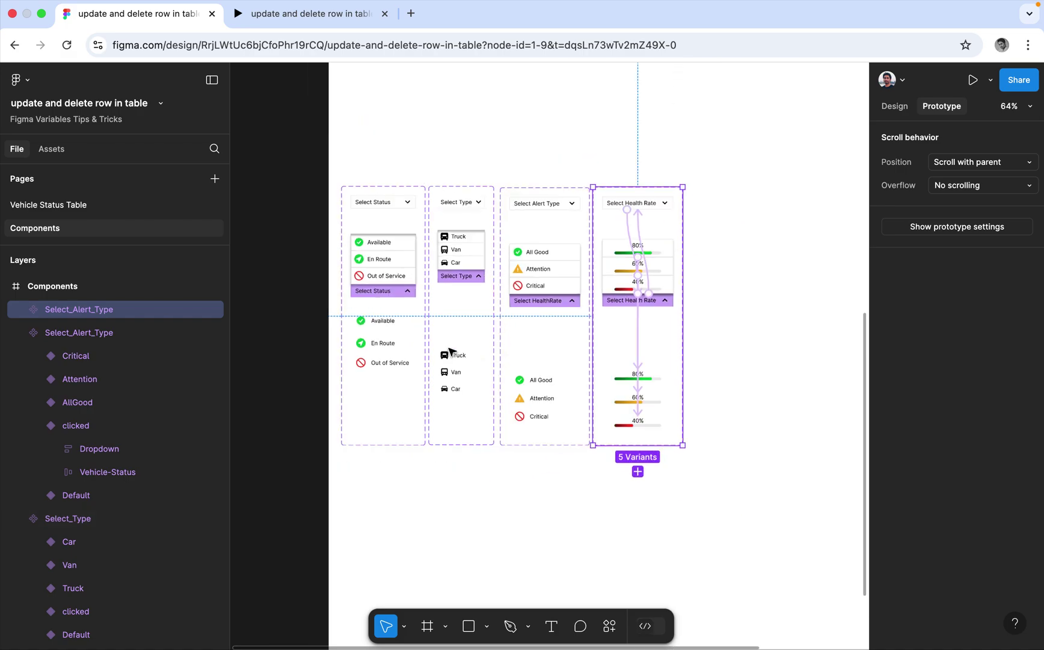
pyautogui.scroll(5, 385, 336)
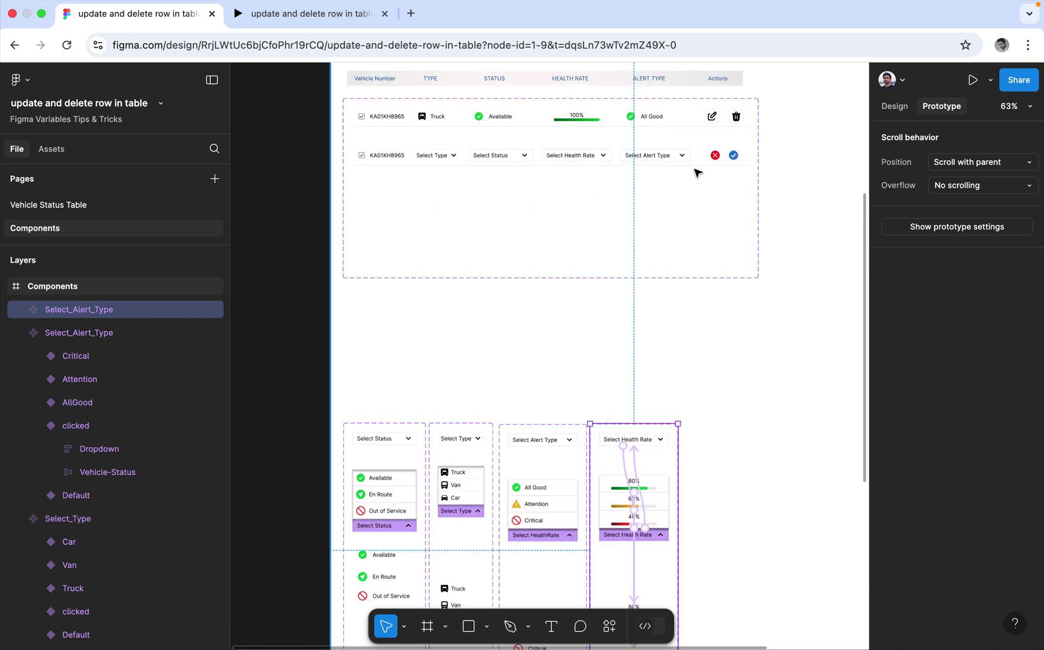
pyautogui.scroll(2, 665, 80)
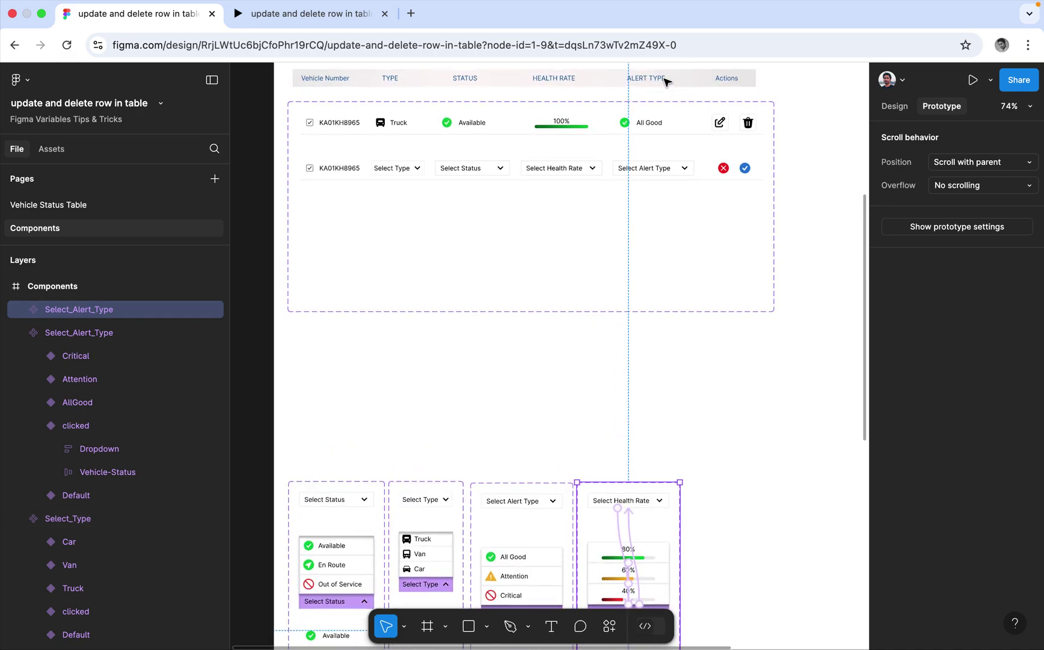
pyautogui.scroll(2, 665, 80)
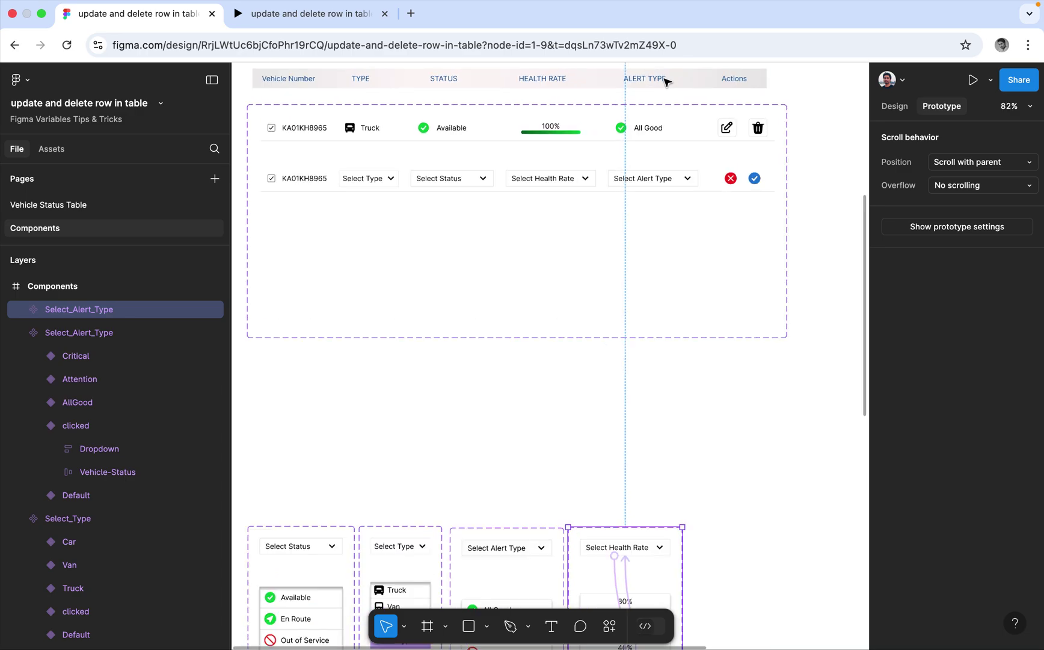
pyautogui.click(731, 182)
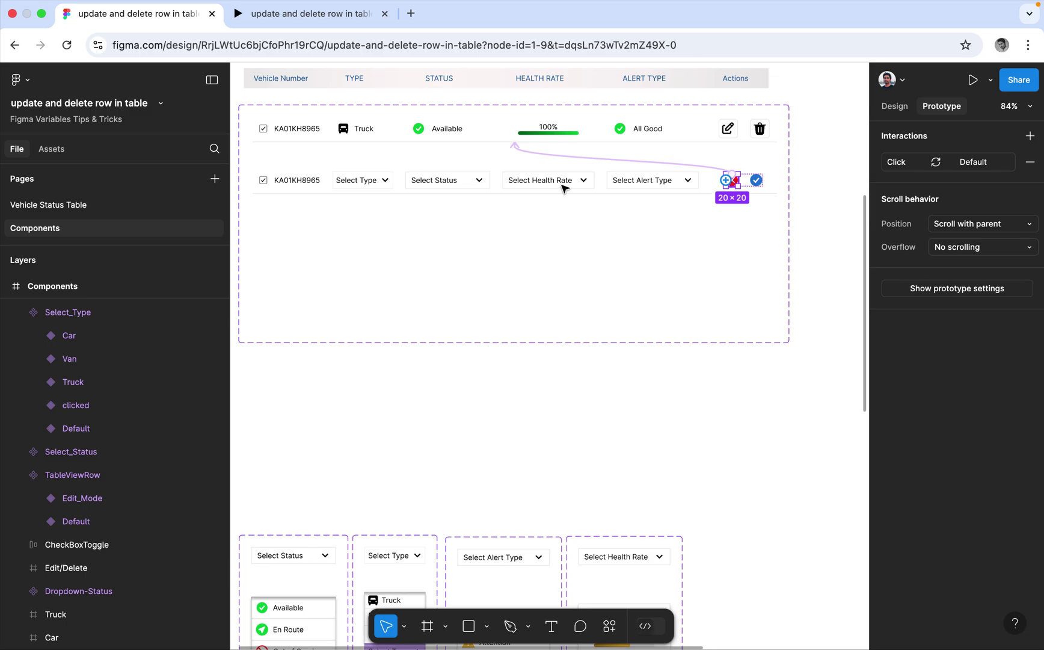
# Present the Multiple Filter Options frame from the Vehicle Status Table page as a prototype.
pyautogui.click(367, 21)
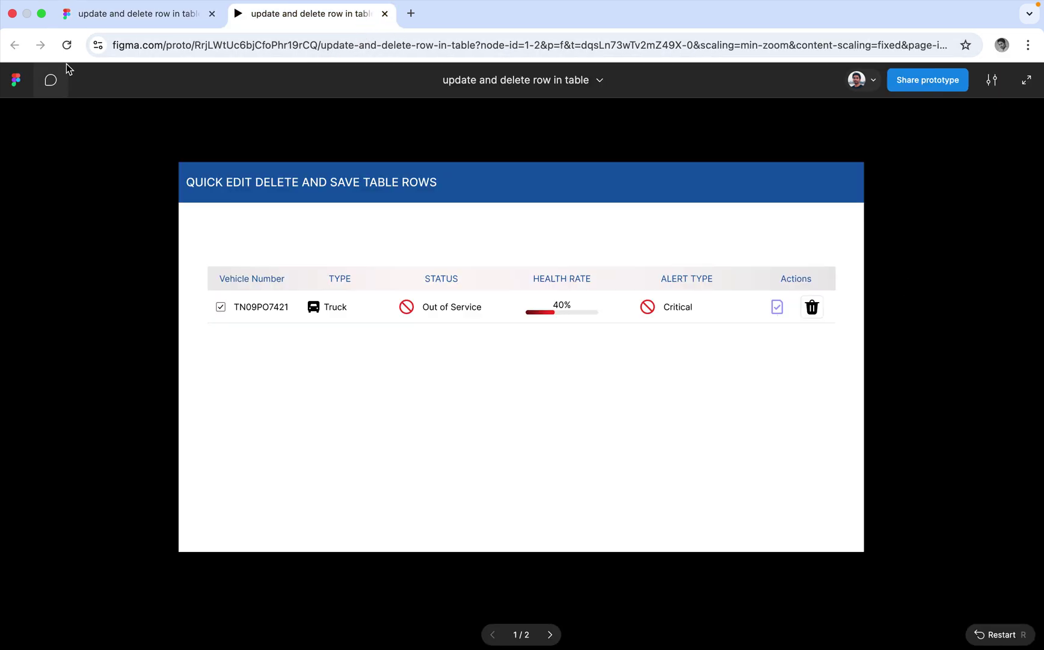
pyautogui.click(121, 21)
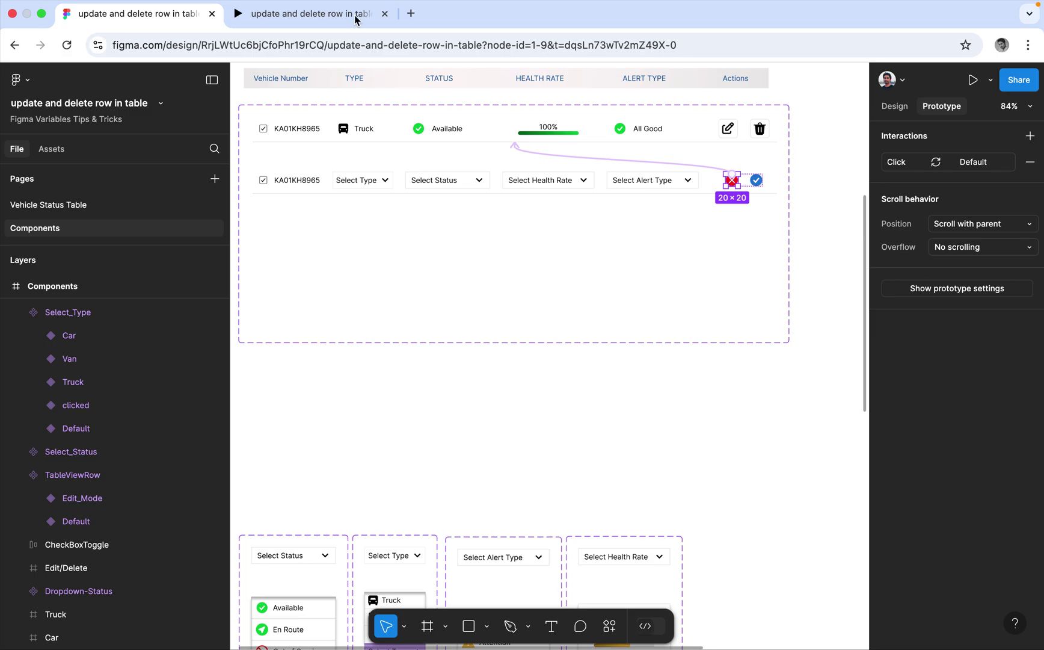
pyautogui.click(54, 206)
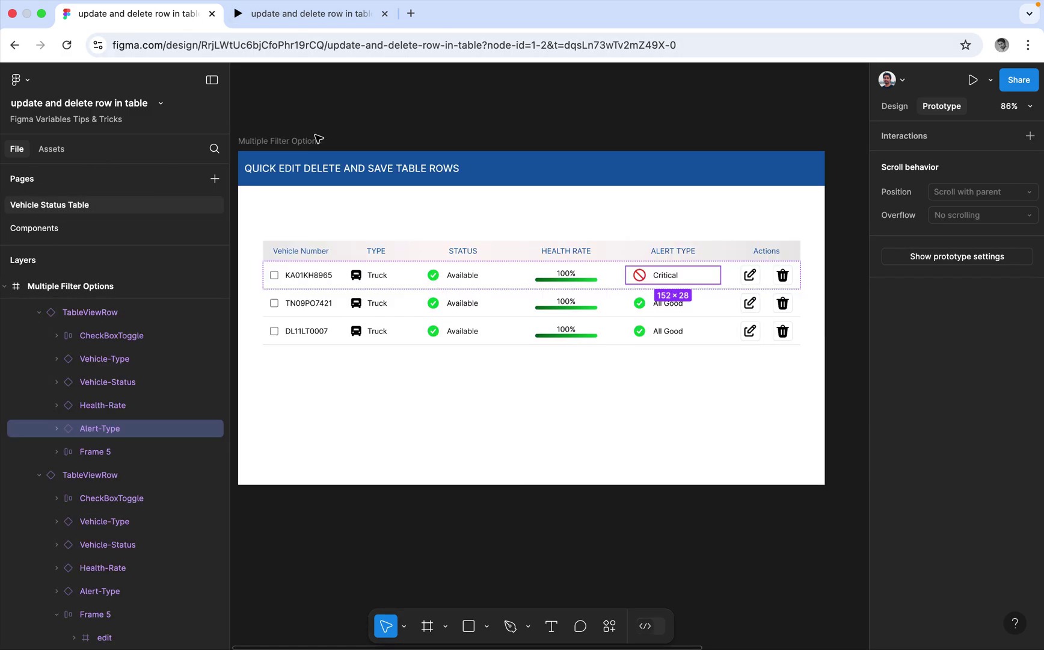
pyautogui.click(320, 141)
pyautogui.click(990, 80)
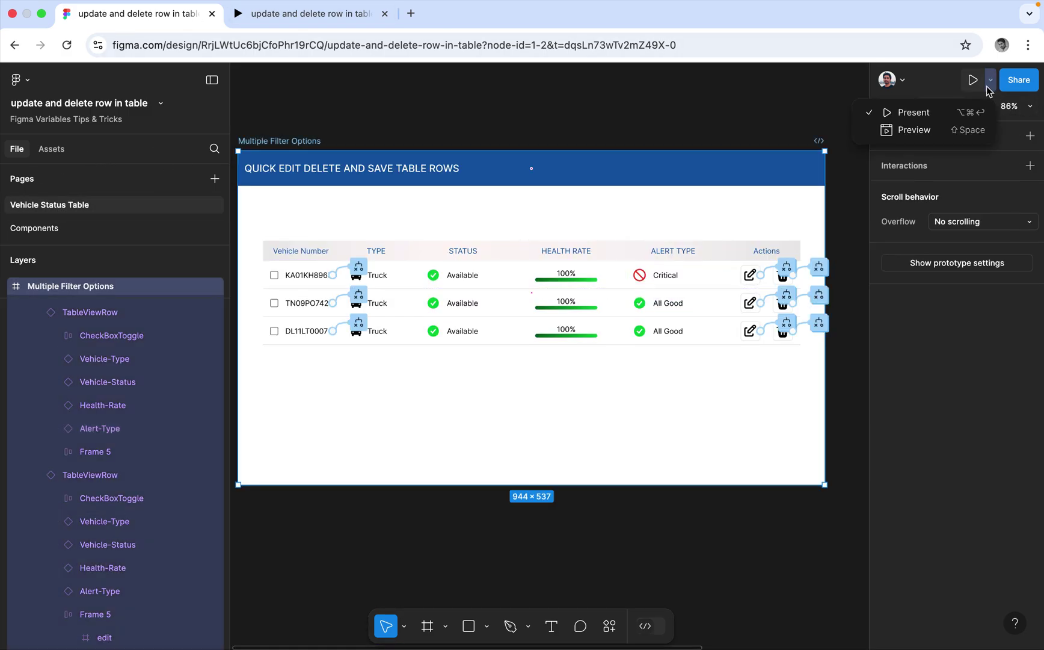
pyautogui.click(967, 112)
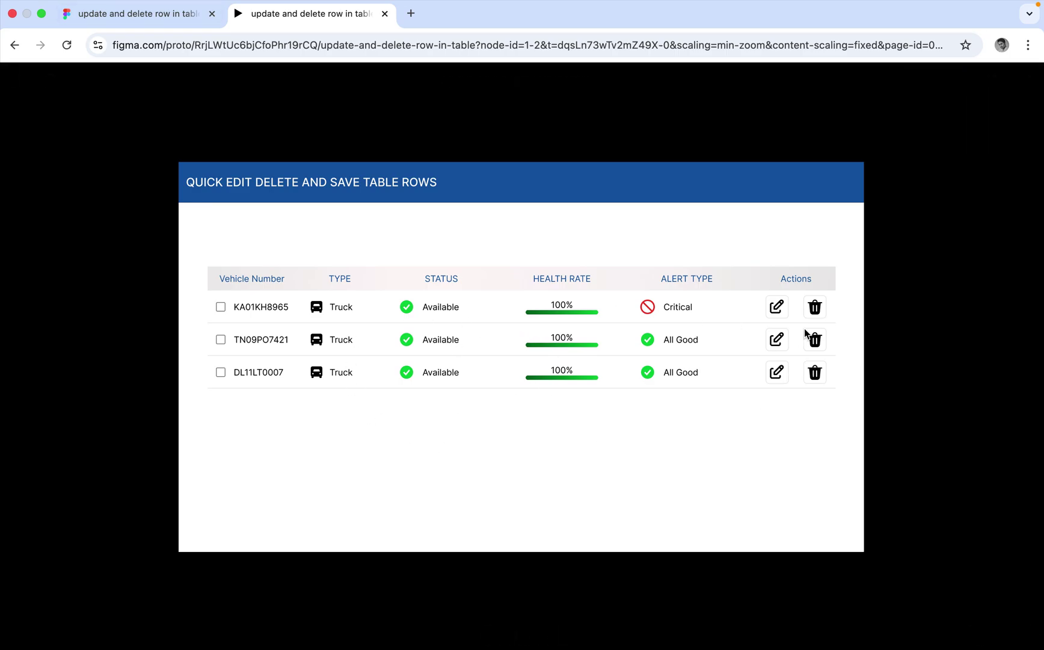
# Test the first vehicle row in the prototype by checking it, entering edit mode and cancelling the edit.
pyautogui.click(277, 312)
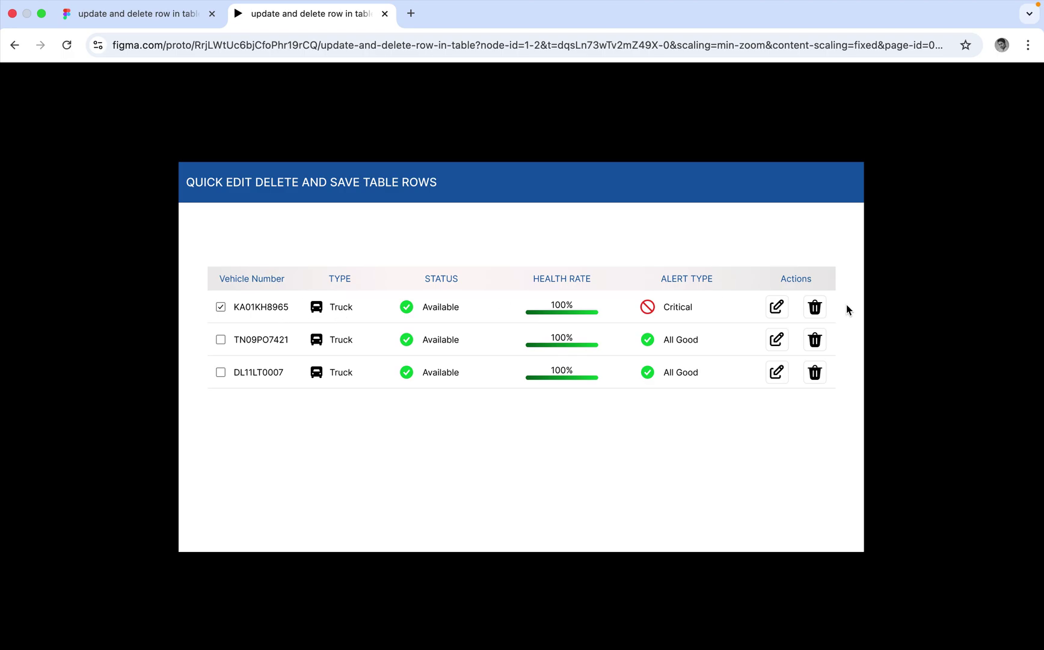
pyautogui.click(777, 308)
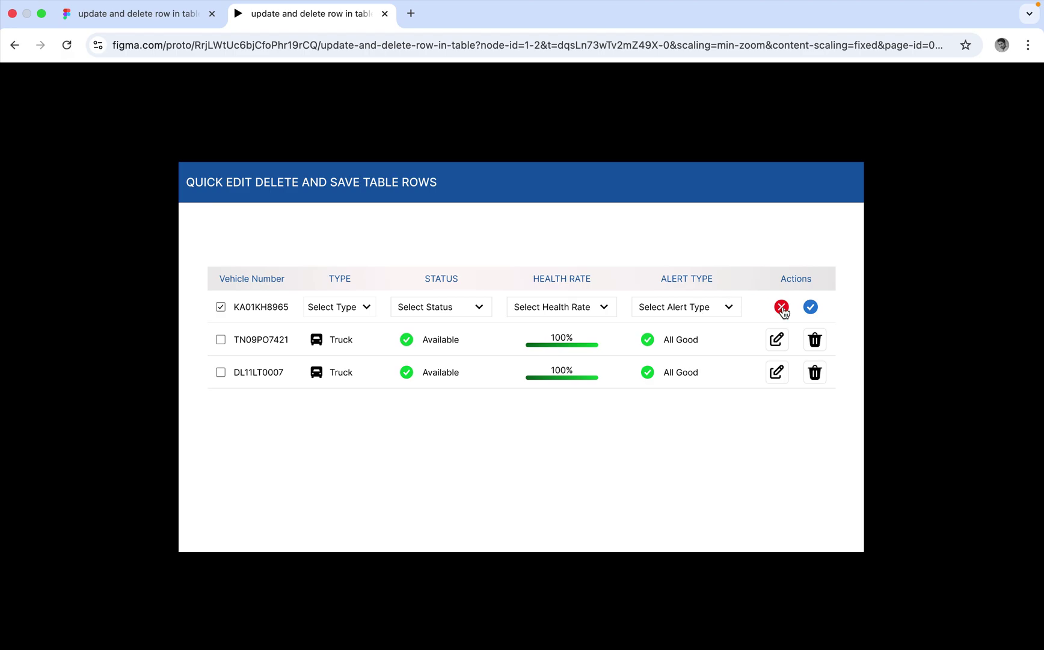
pyautogui.click(782, 307)
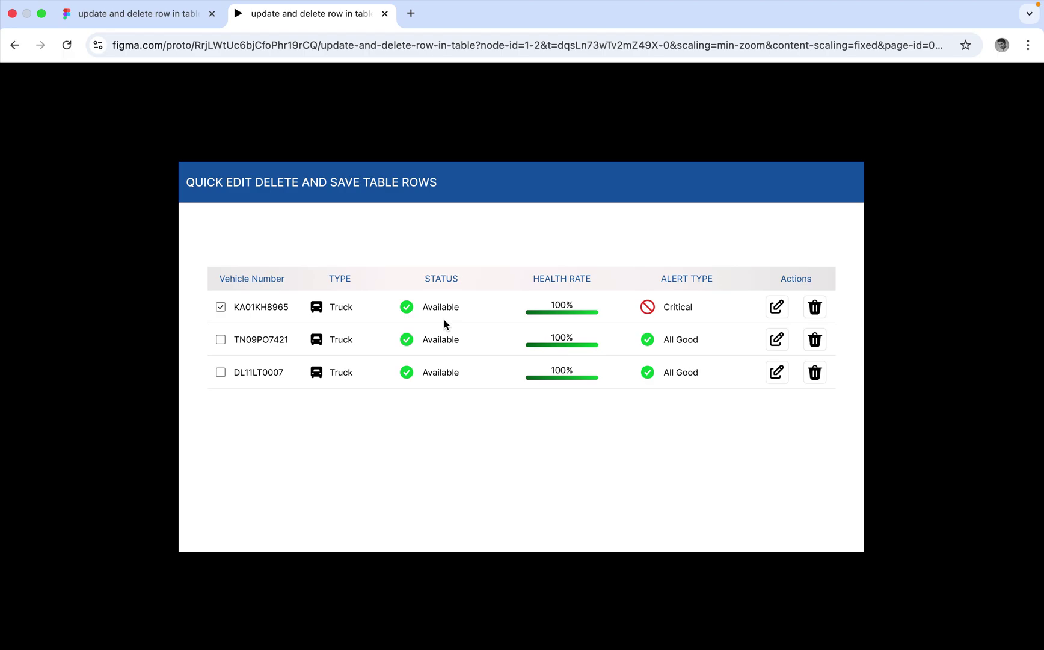
# On the Components page, inspect the Edit_Mode Save icon's Set variable interaction and the layers inside the hidden SaveMode group.
pyautogui.click(105, 18)
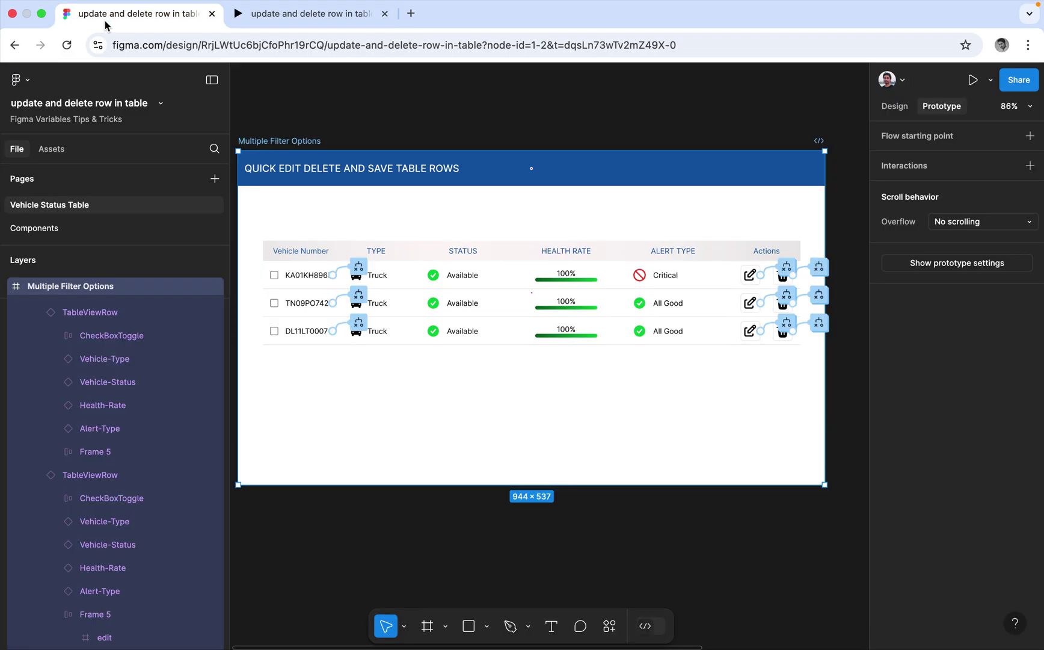
pyautogui.click(69, 228)
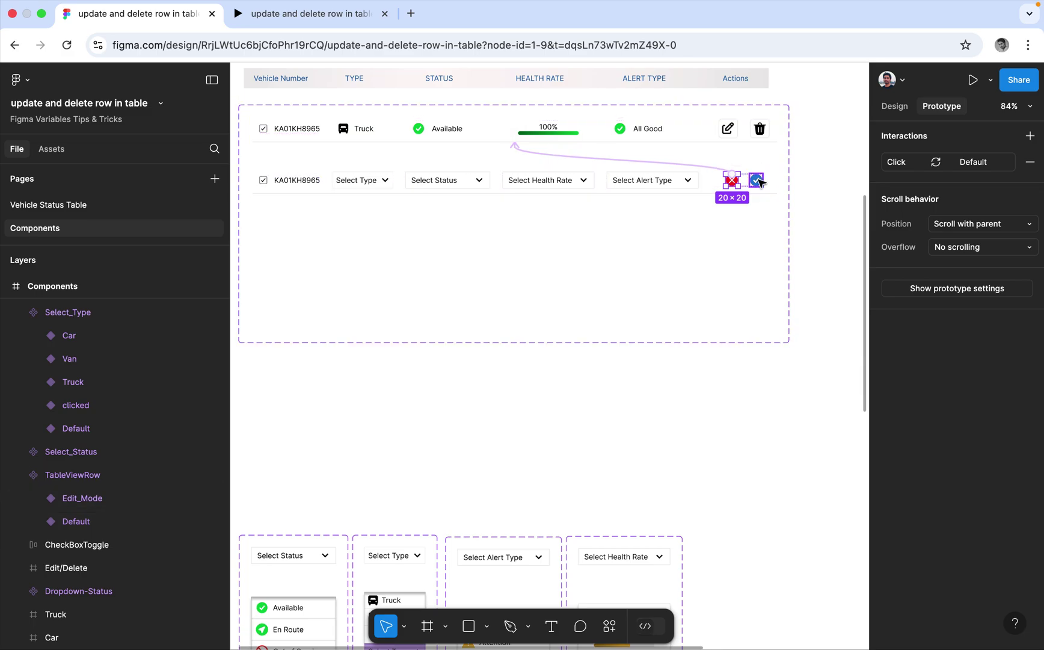
pyautogui.click(761, 181)
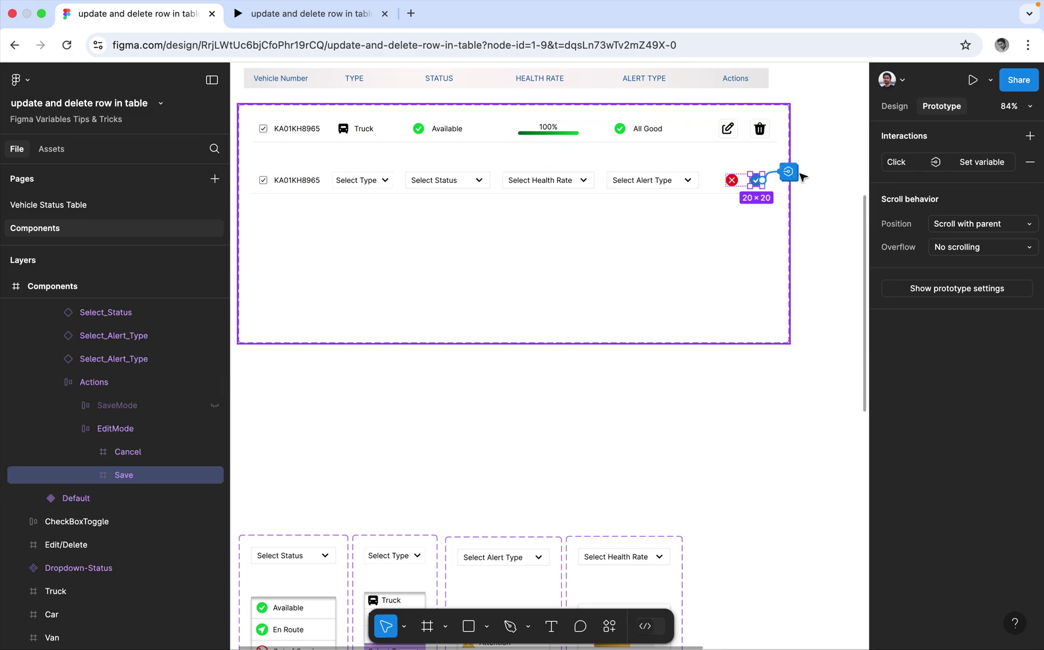
pyautogui.click(903, 168)
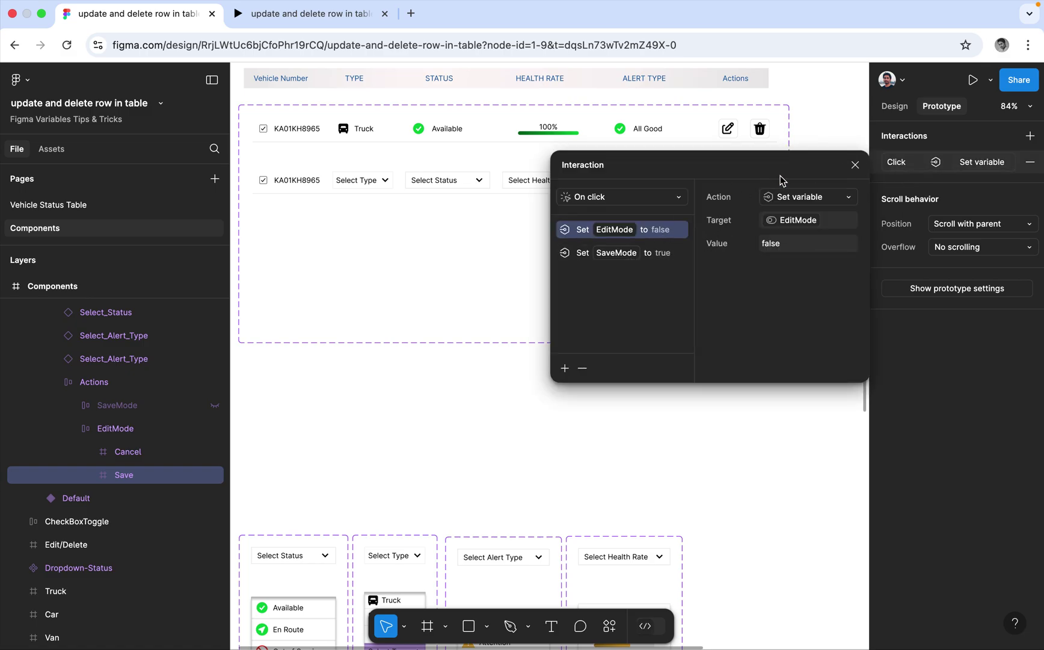
pyautogui.click(854, 164)
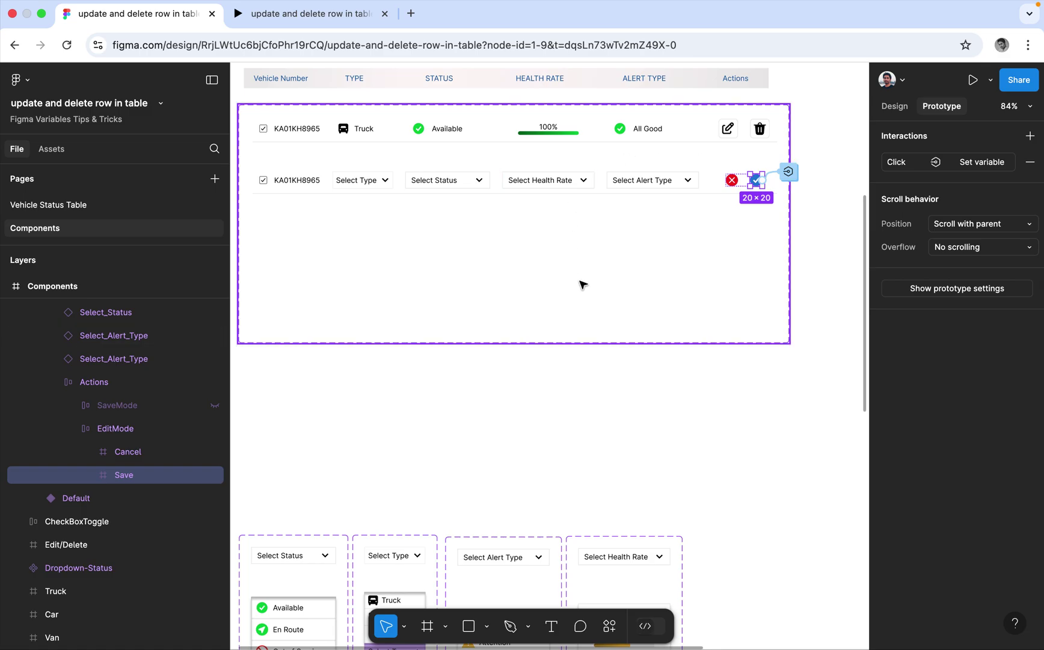
pyautogui.click(128, 407)
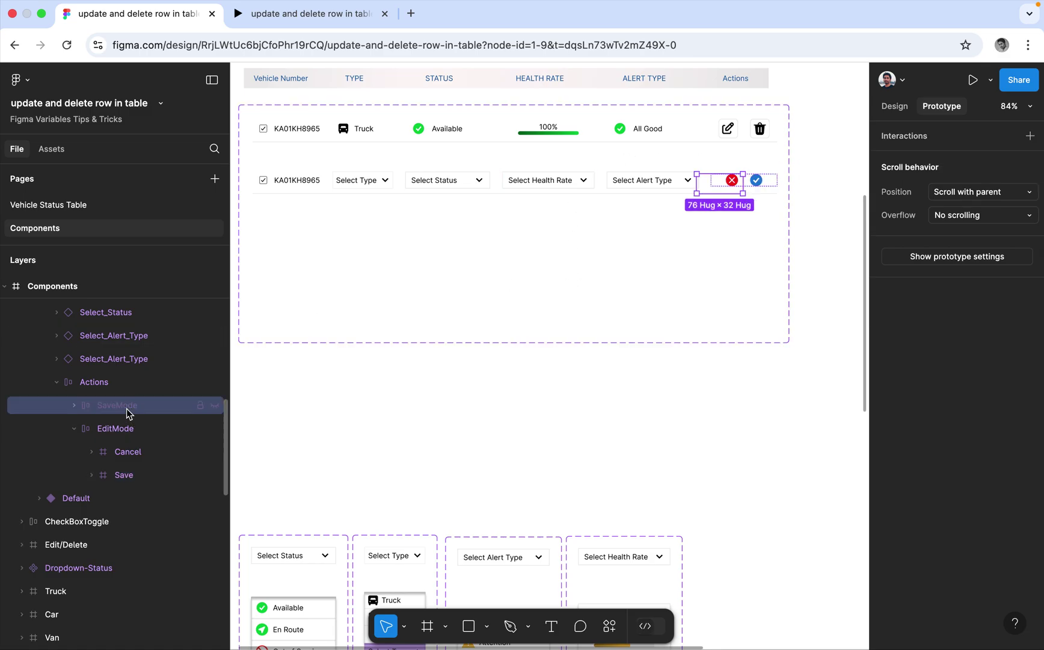
pyautogui.click(75, 407)
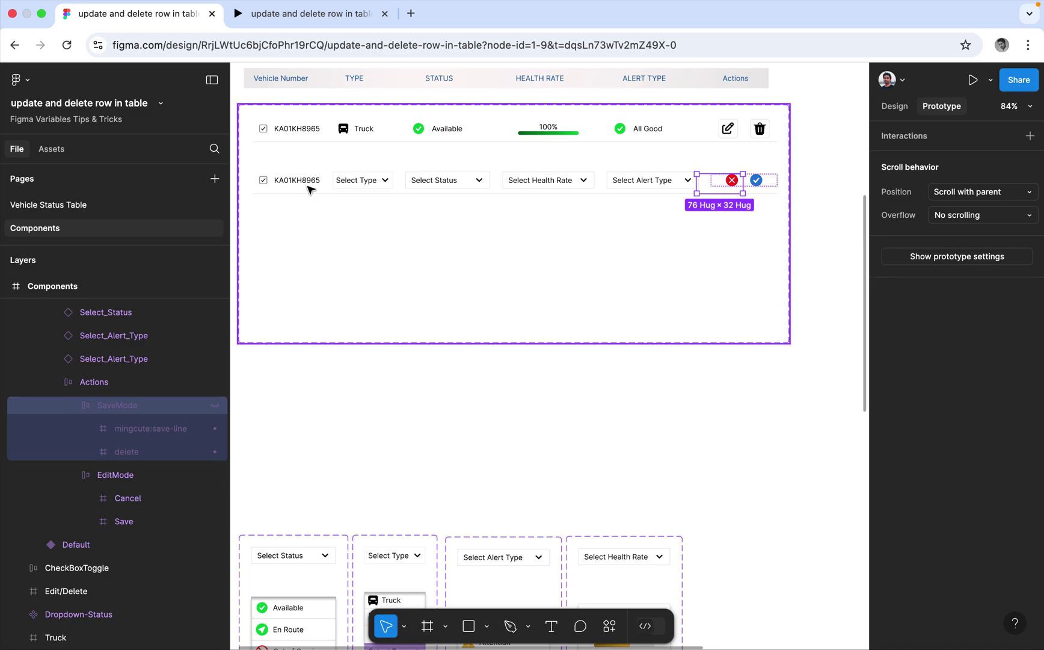
# Delete the third TableViewRow from the table on the Vehicle Status Table page.
pyautogui.click(43, 205)
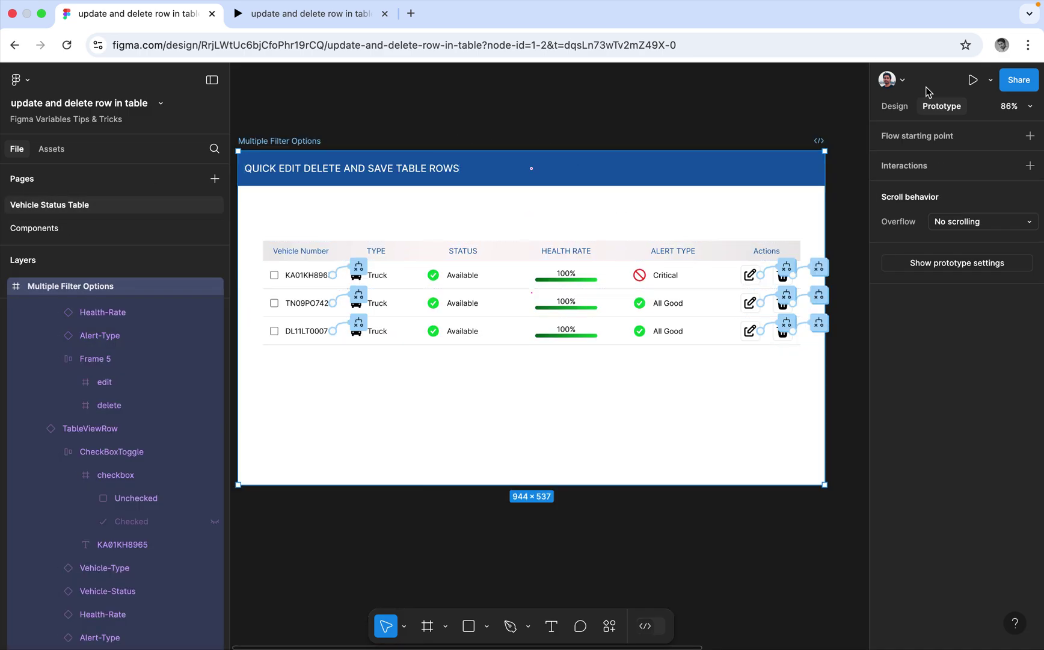
pyautogui.click(895, 107)
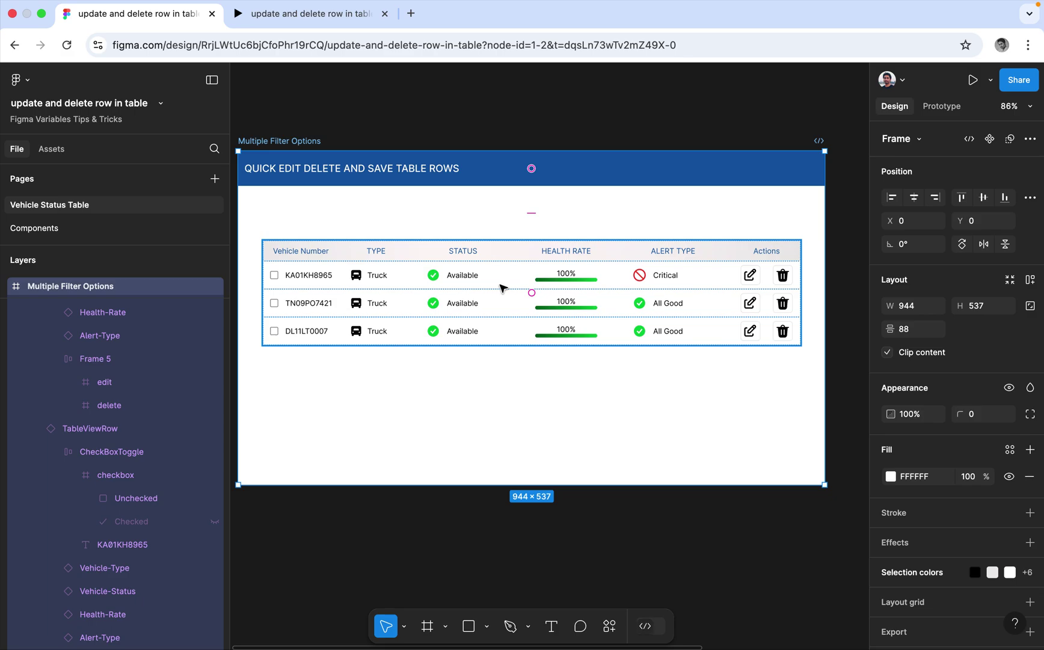
pyautogui.scroll(-1, 383, 322)
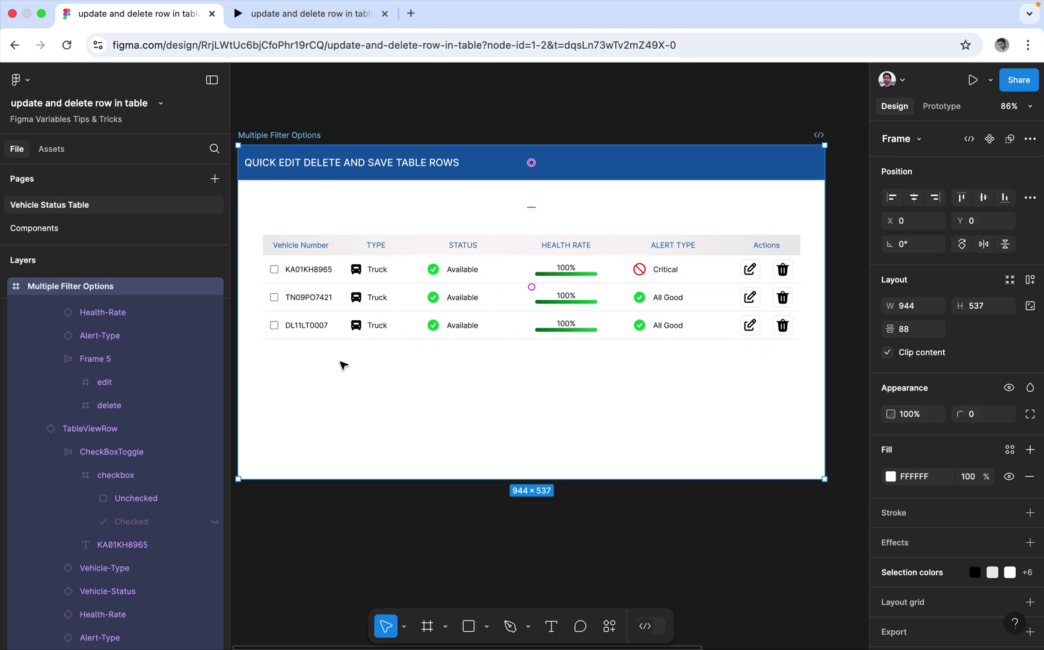
pyautogui.scroll(2, 342, 362)
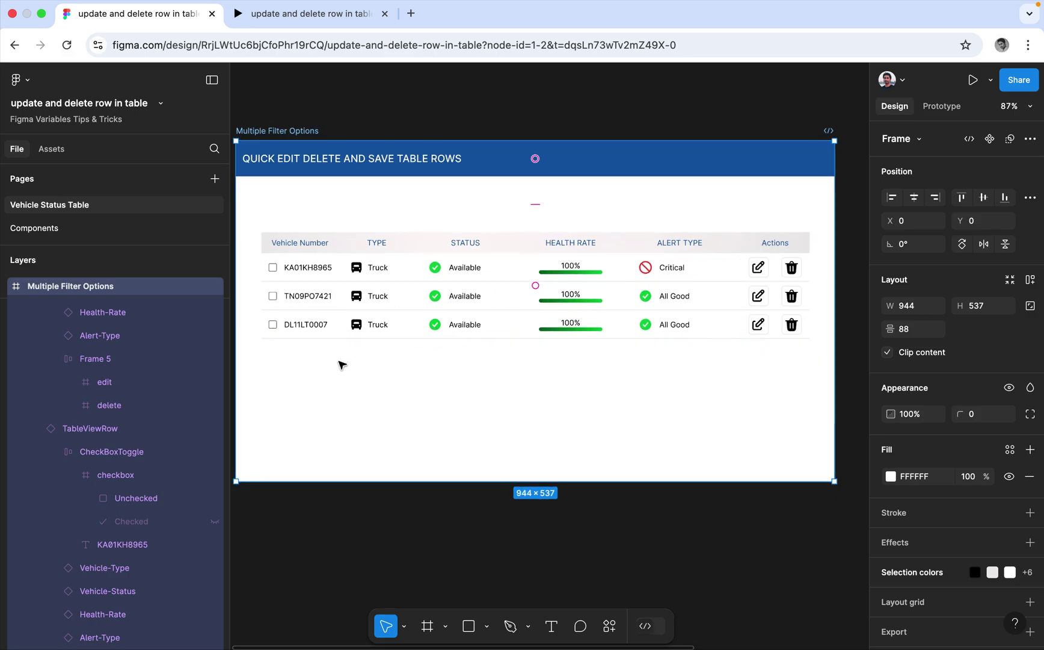
pyautogui.click(351, 322)
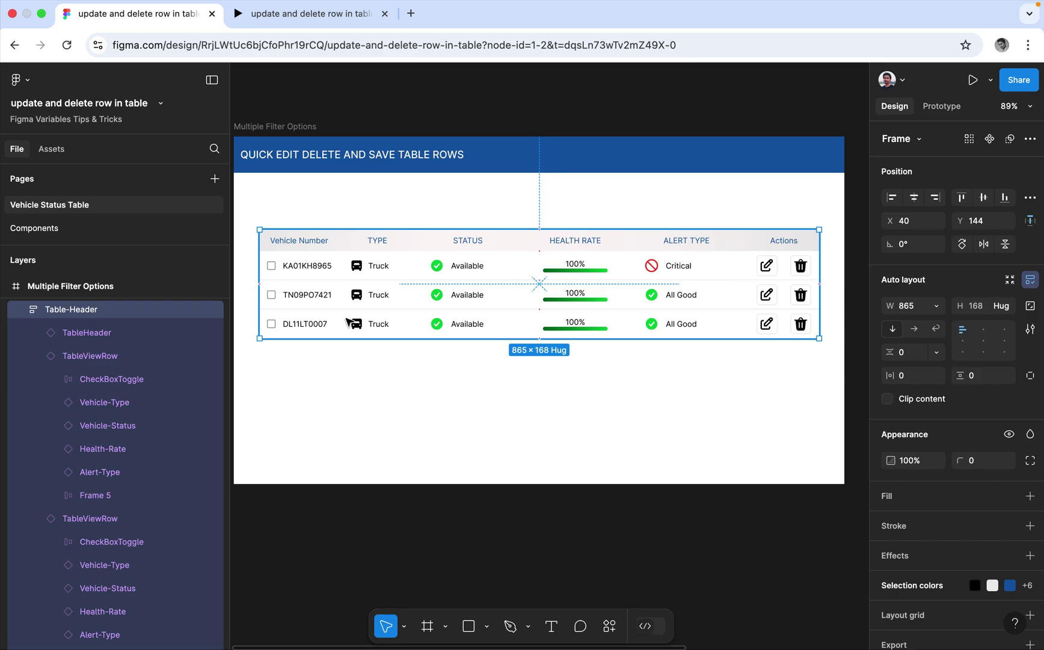
pyautogui.click(348, 321)
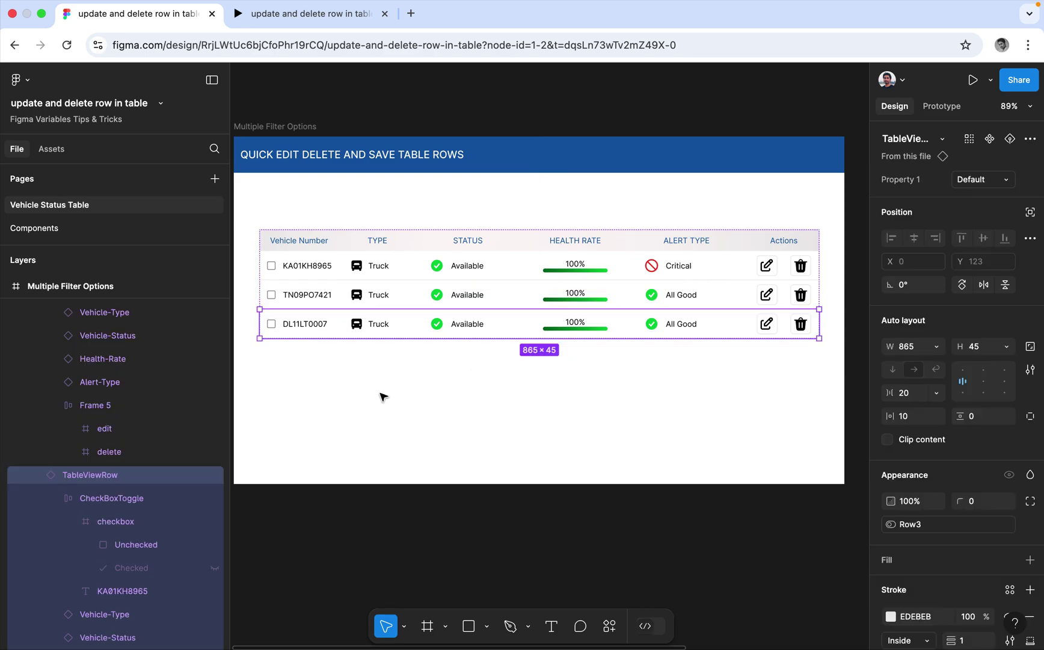
pyautogui.press('Delete')
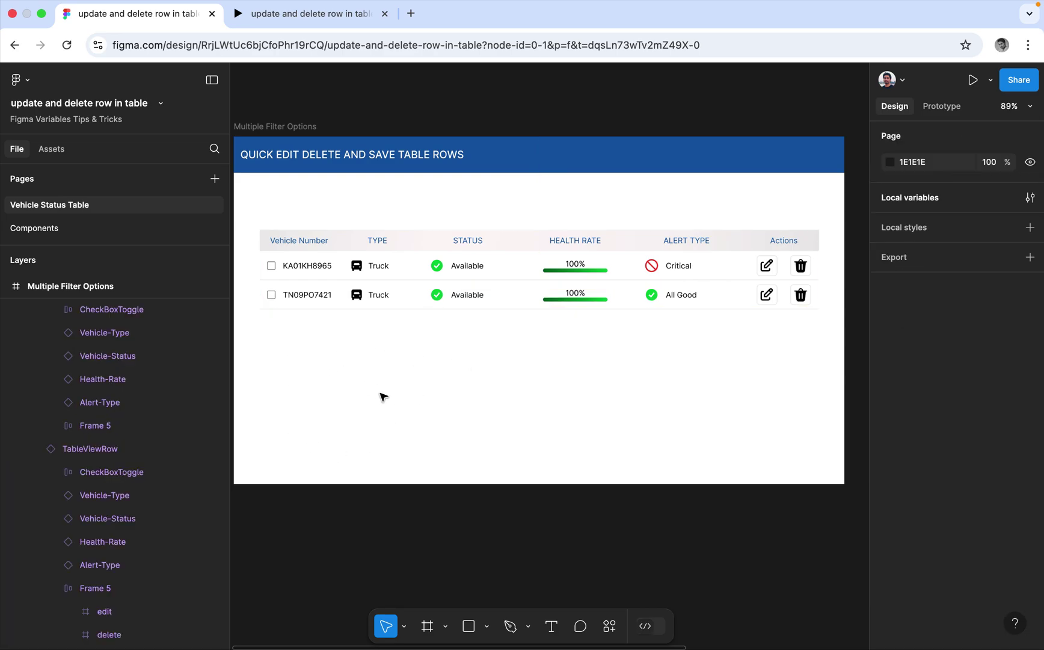
# Duplicate the second TableViewRow directly below itself as the table's third row.
pyautogui.click(343, 304)
pyautogui.click(343, 304)
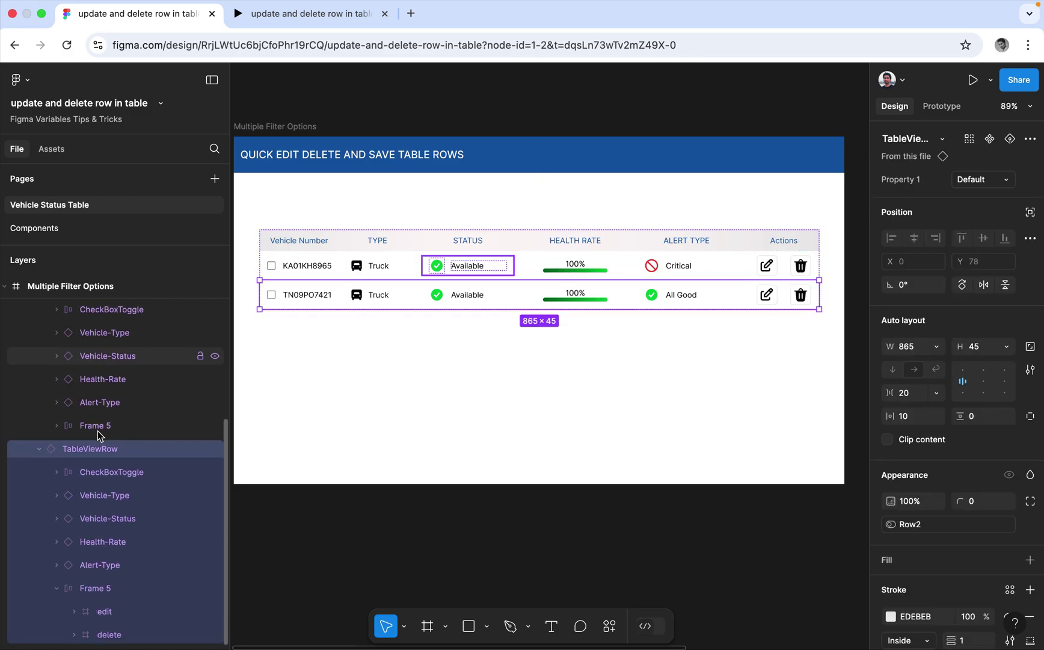
pyautogui.click(37, 448)
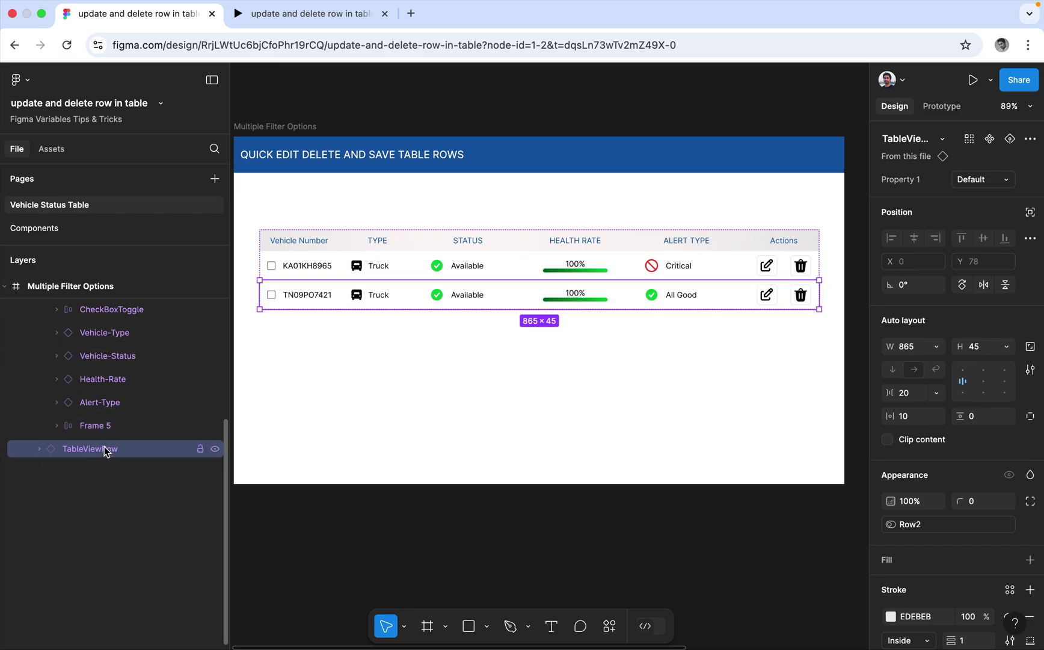
pyautogui.moveTo(104, 452); pyautogui.dragTo(104, 459)
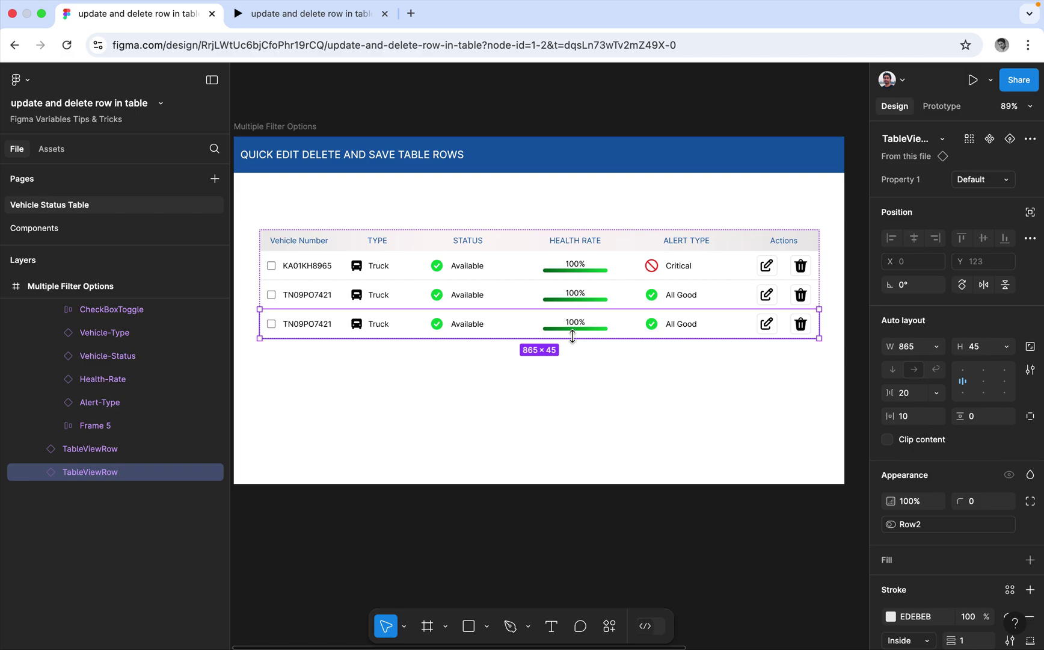
# Open the local variables in an enlarged window clear of the table and review the Selected Count Checkbox and checkbox value collections.
pyautogui.doubleClick(313, 326)
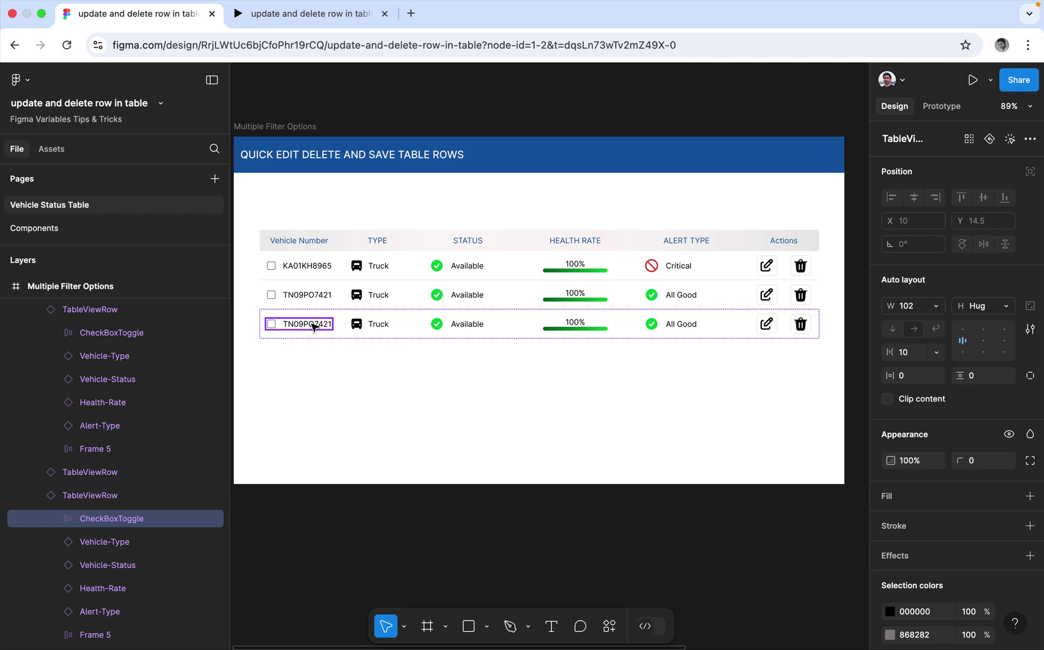
pyautogui.click(801, 106)
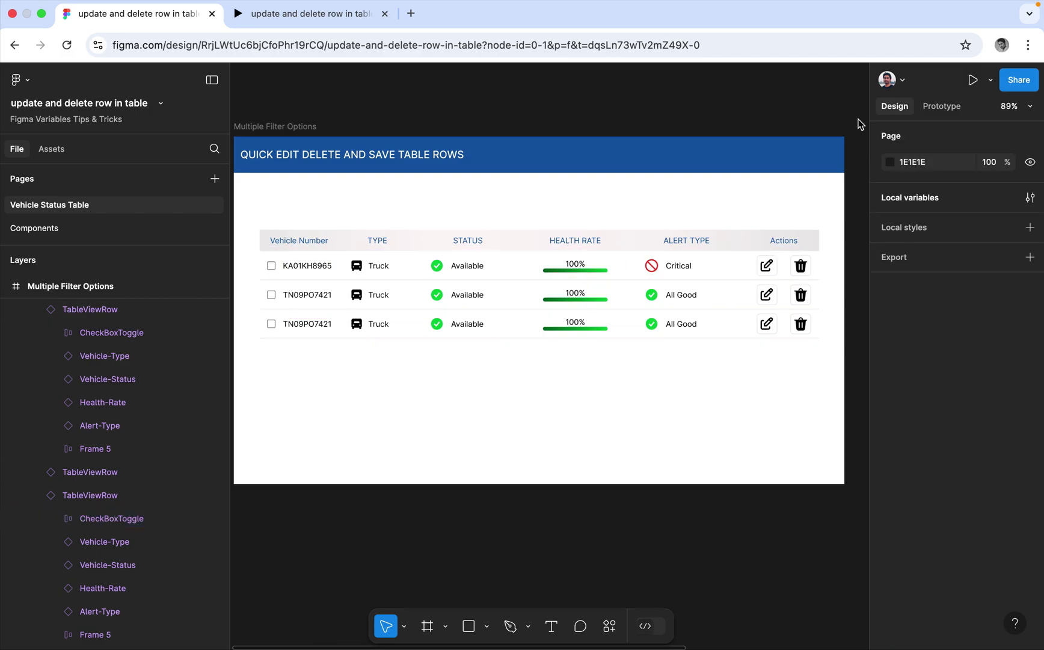
pyautogui.click(913, 204)
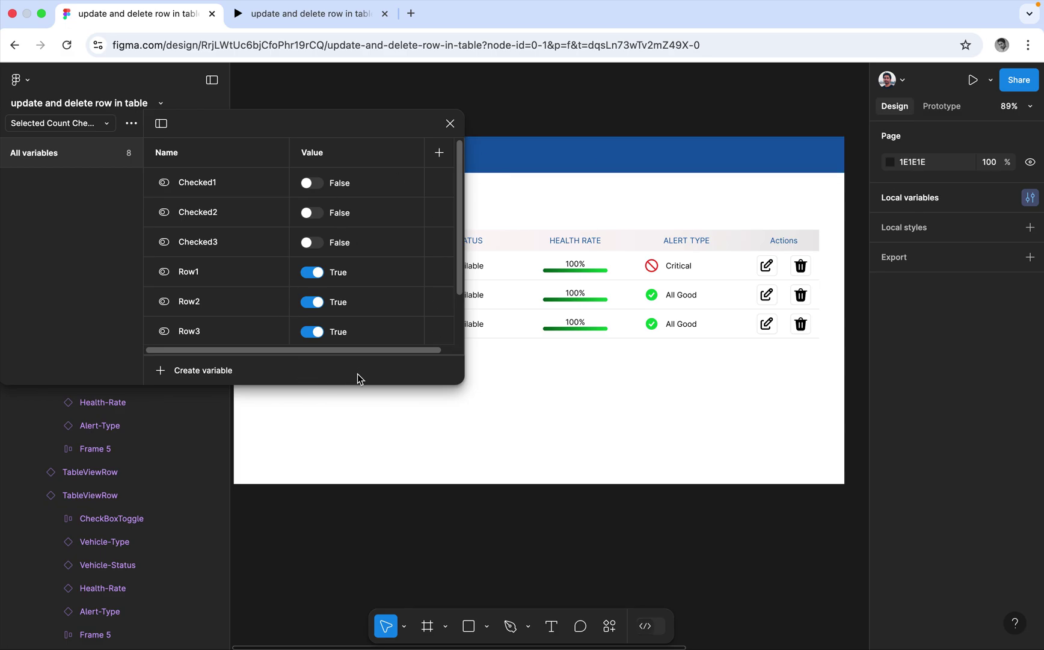
pyautogui.moveTo(359, 386); pyautogui.dragTo(358, 477)
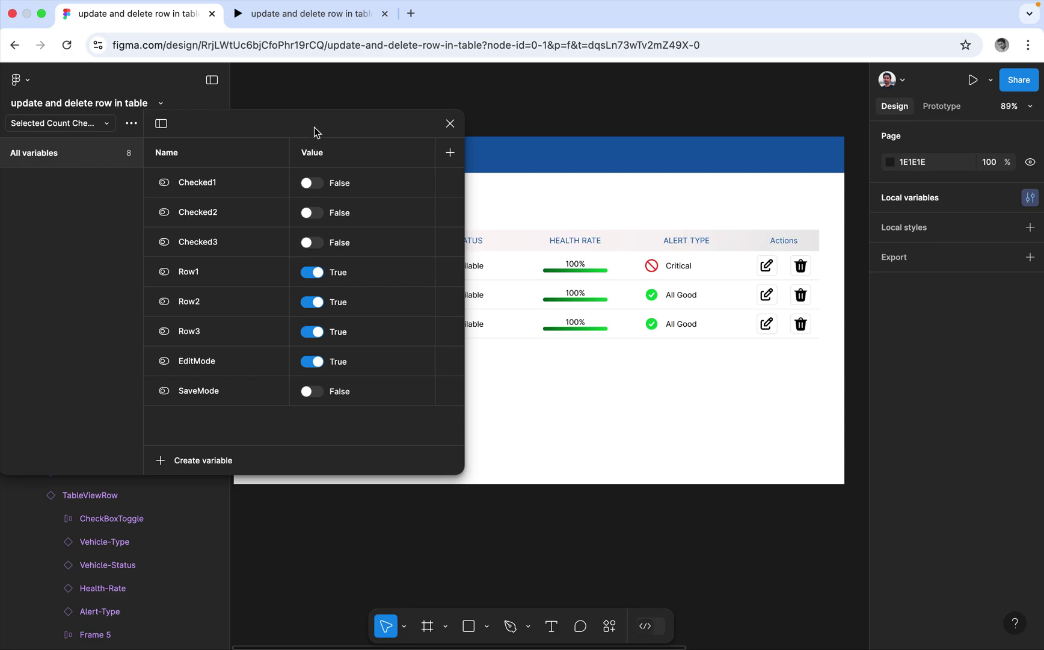
pyautogui.moveTo(319, 132); pyautogui.dragTo(711, 246)
pyautogui.scroll(-3, 631, 180)
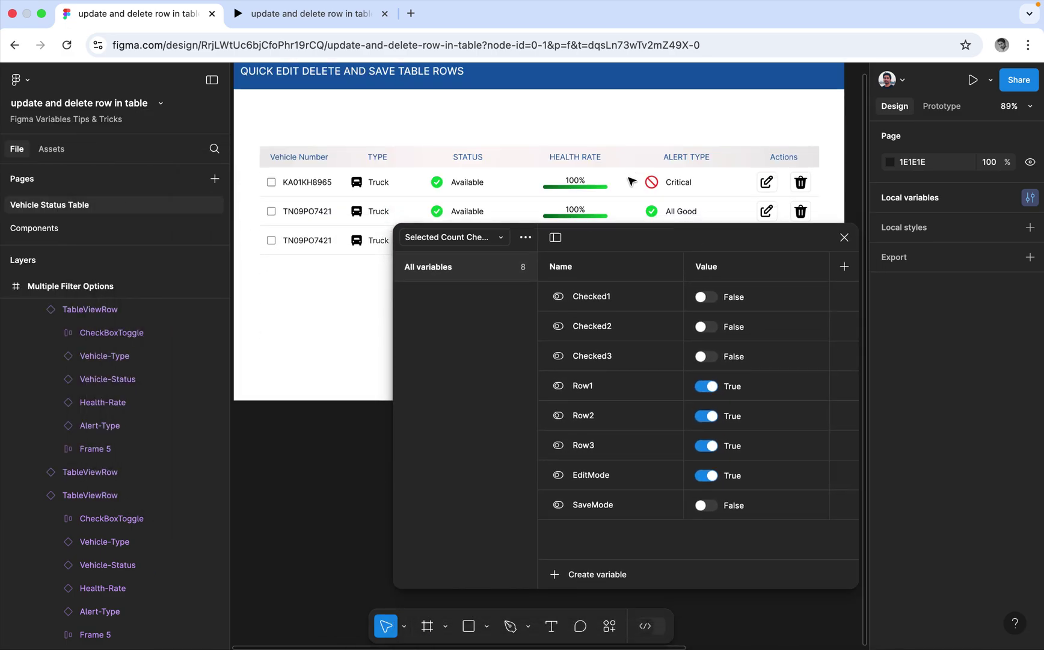
pyautogui.moveTo(647, 241); pyautogui.dragTo(582, 269)
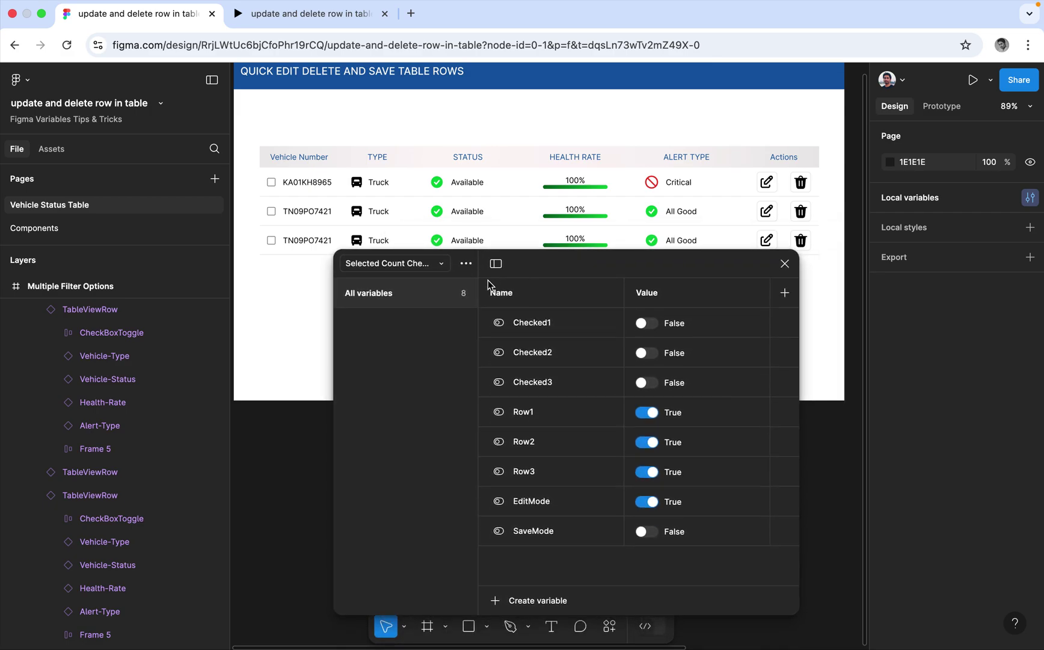
pyautogui.click(443, 265)
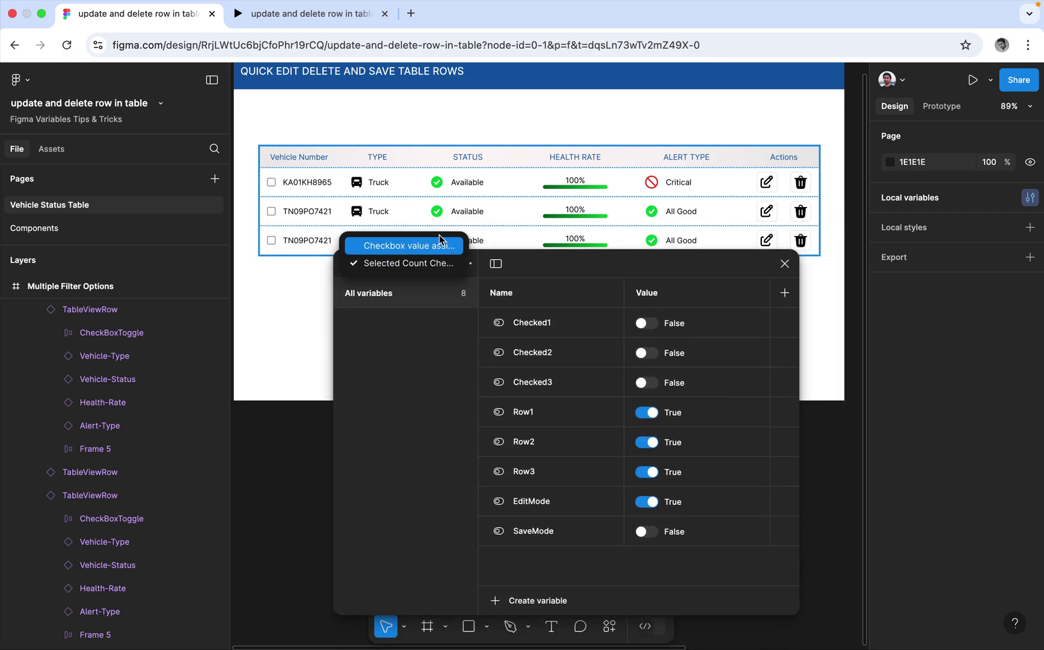
pyautogui.click(439, 242)
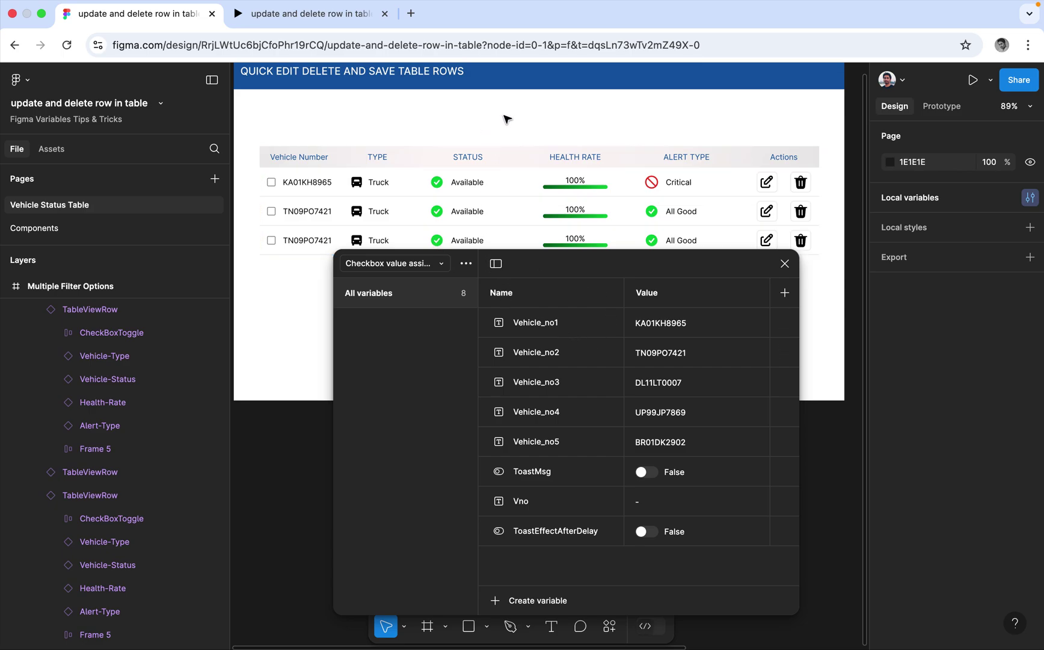
# Try the ToastEffectAfterDelay and ToastMsg variables as True, restore both to False, and close the local variables.
pyautogui.click(652, 533)
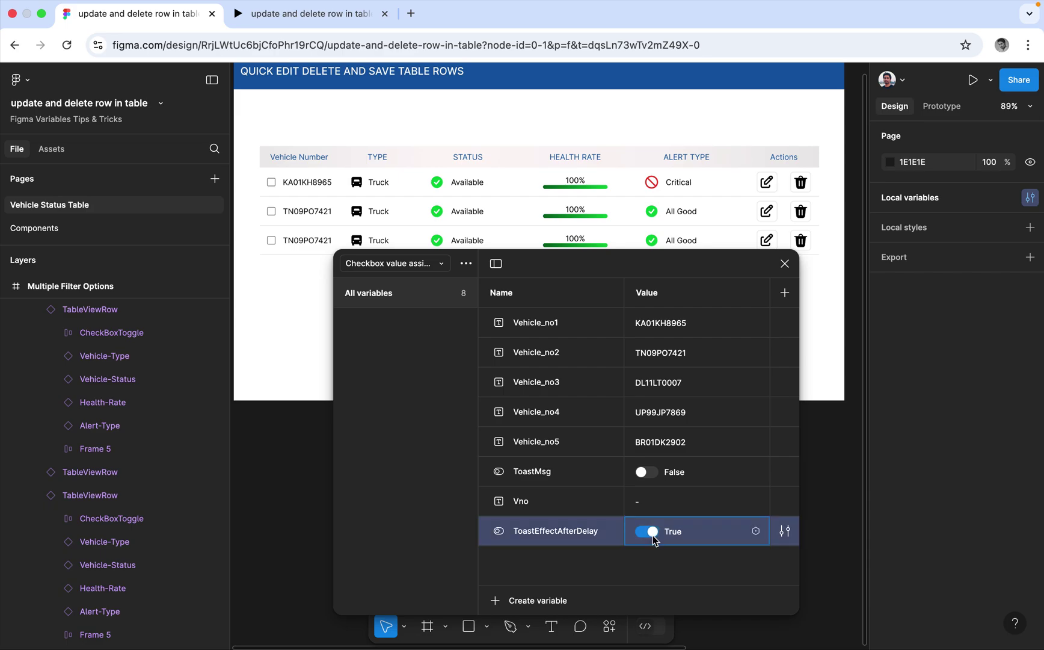
pyautogui.click(652, 533)
pyautogui.click(651, 473)
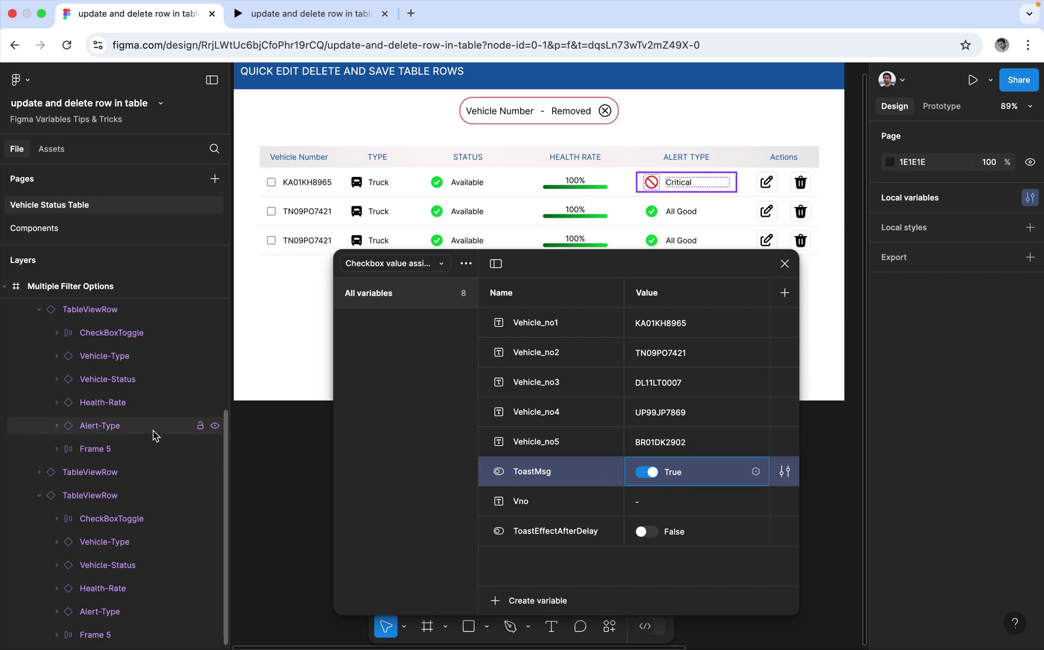
pyautogui.scroll(4, 152, 430)
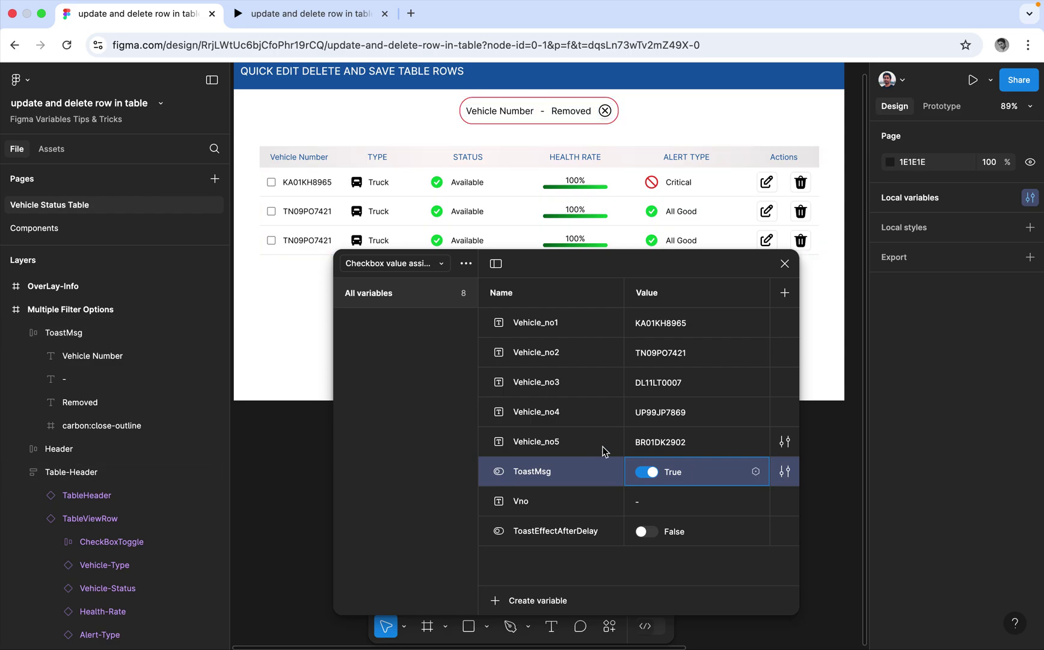
pyautogui.click(648, 473)
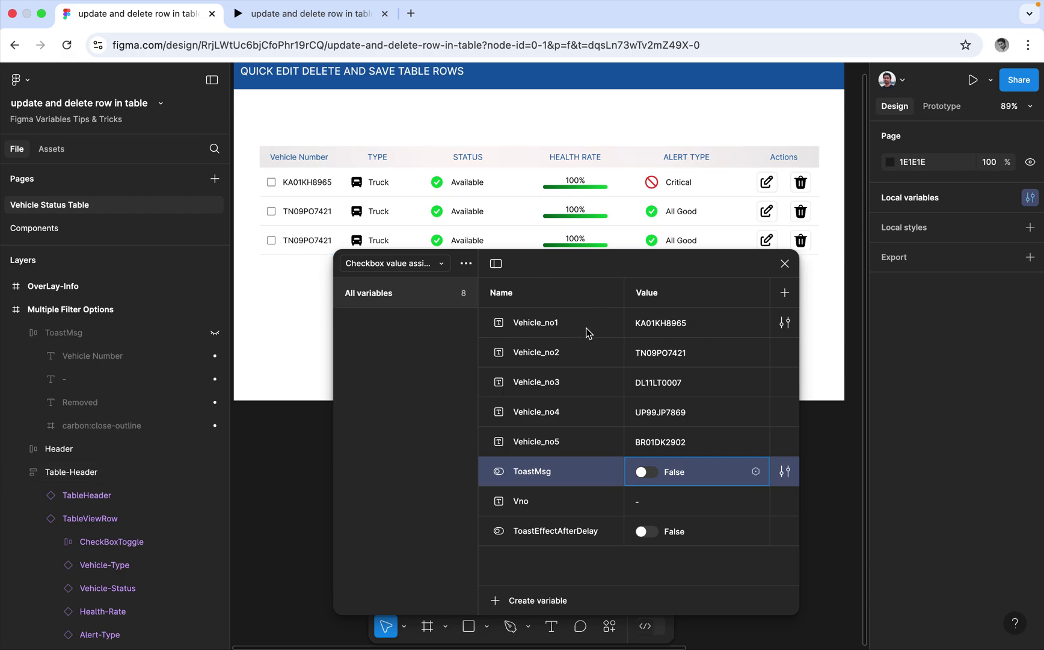
pyautogui.click(653, 473)
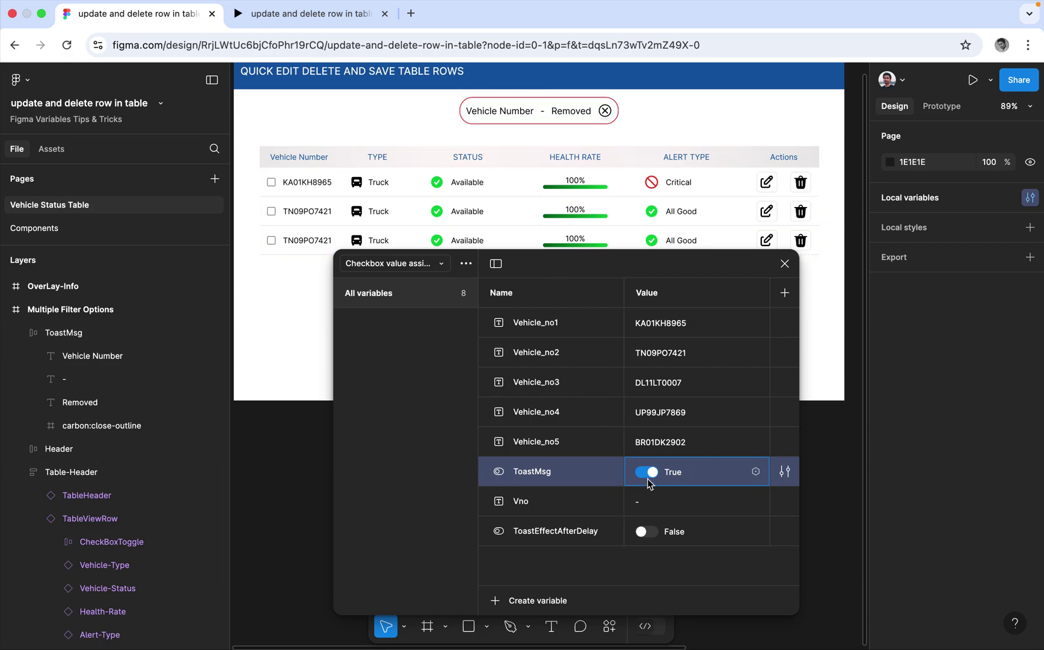
pyautogui.click(649, 474)
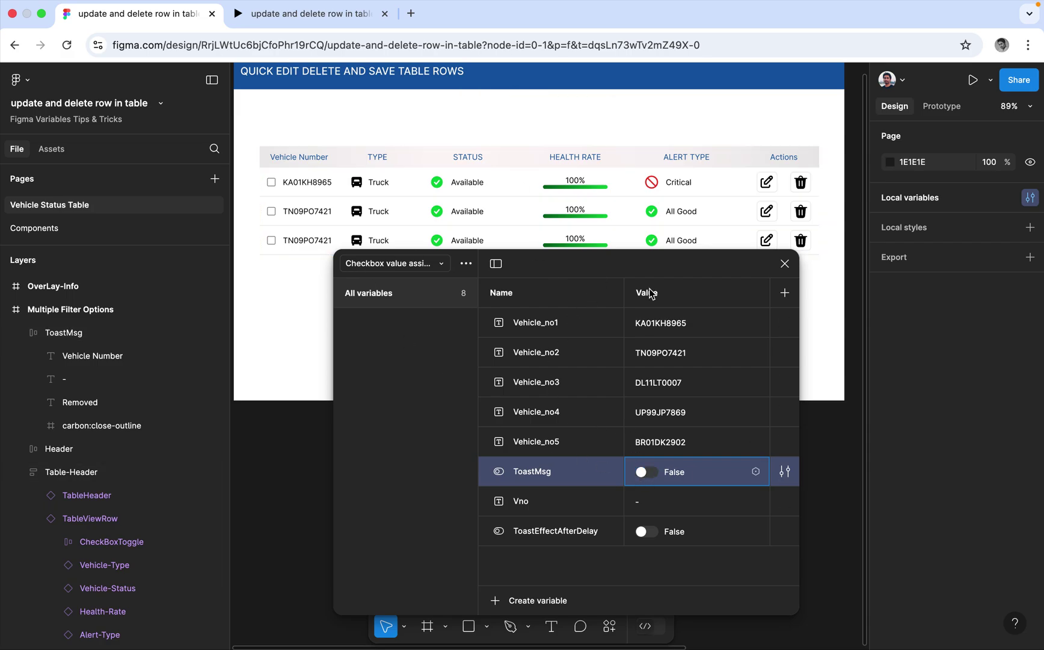
pyautogui.click(784, 264)
# Delete the third TableViewRow and duplicate the second TableViewRow in its place.
pyautogui.doubleClick(345, 248)
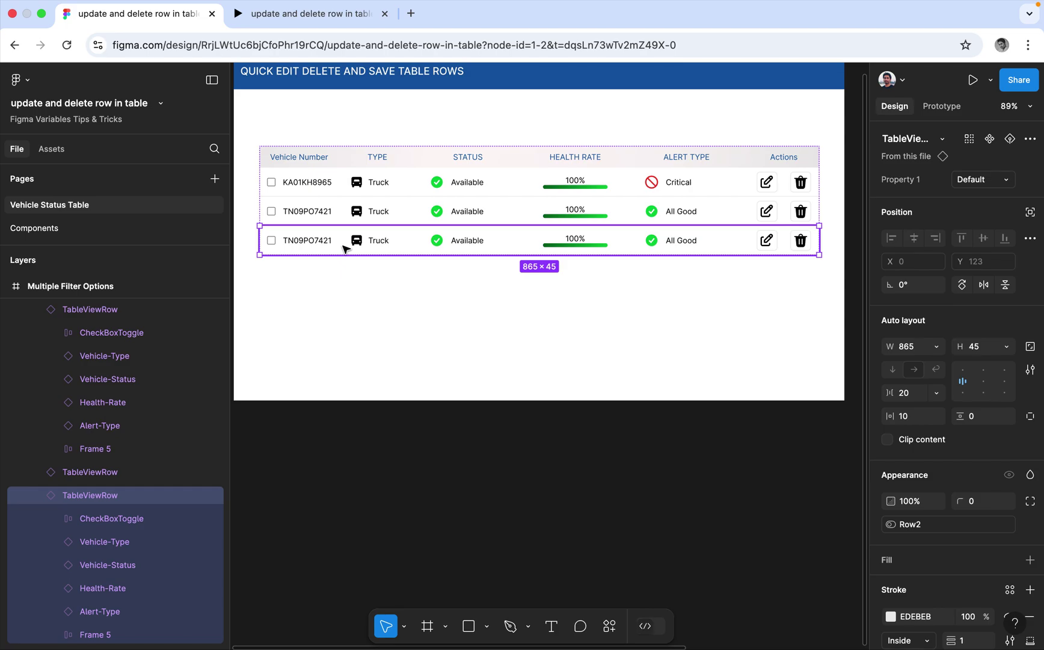
pyautogui.press('Delete')
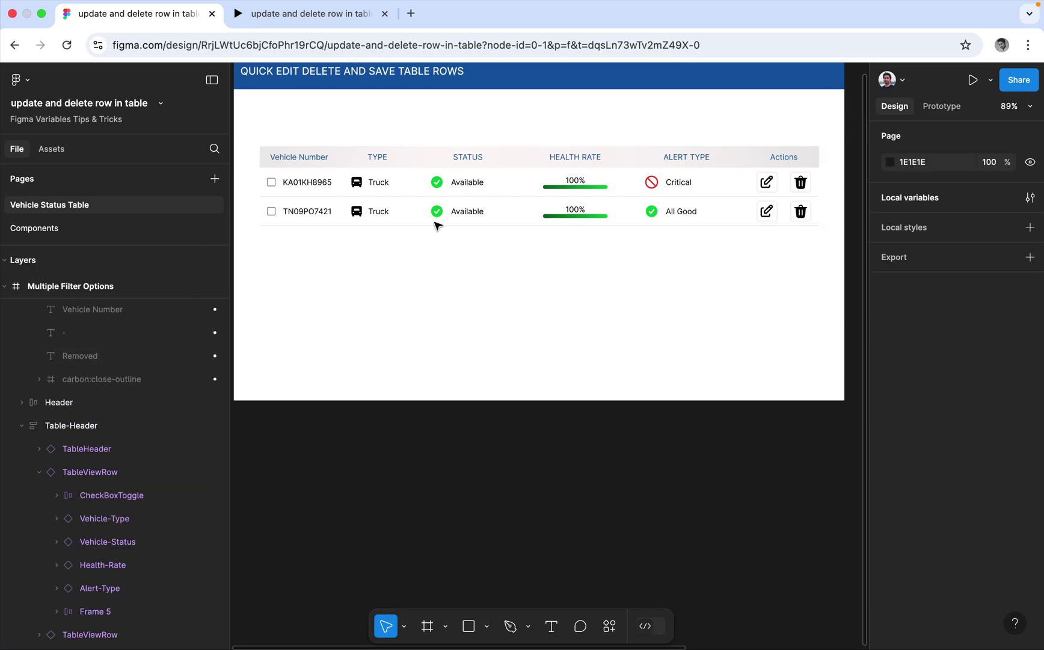
pyautogui.click(319, 211)
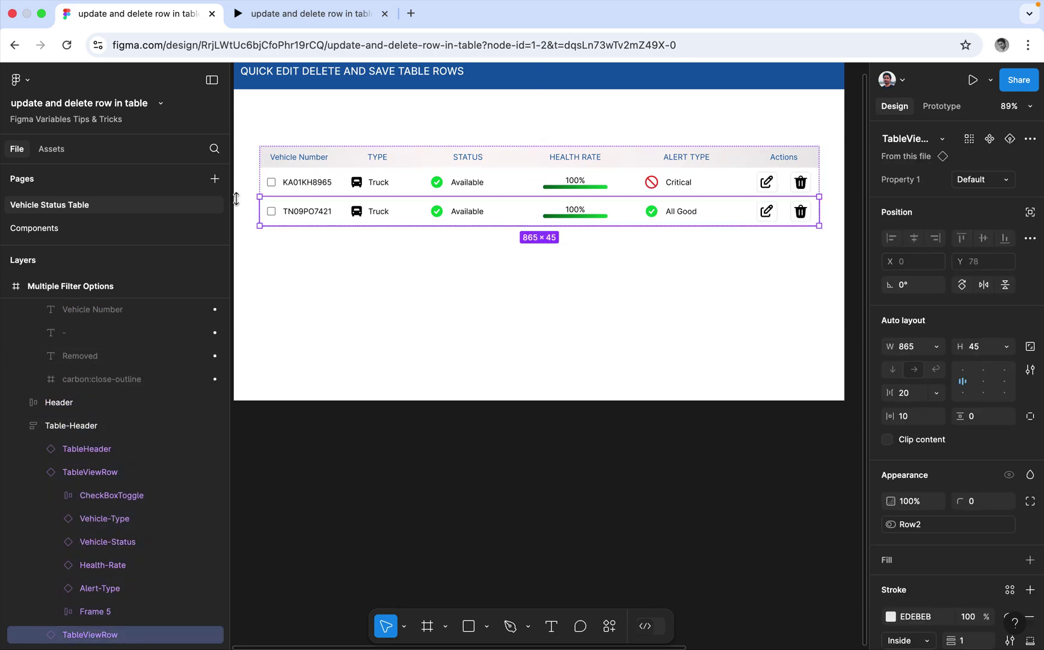
pyautogui.click(37, 472)
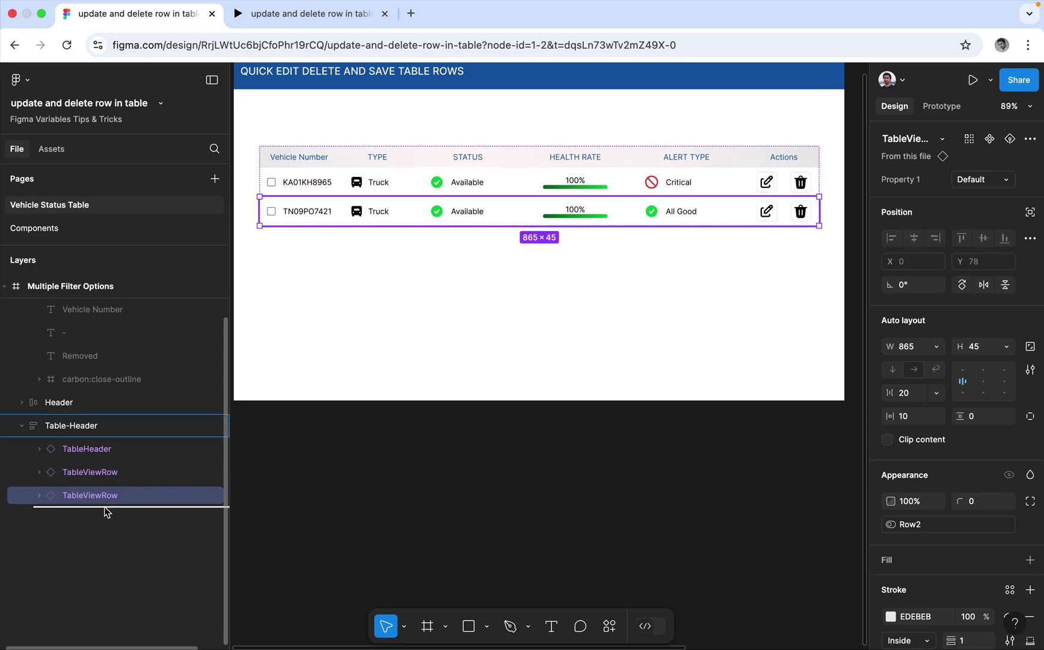
pyautogui.press('super+d')
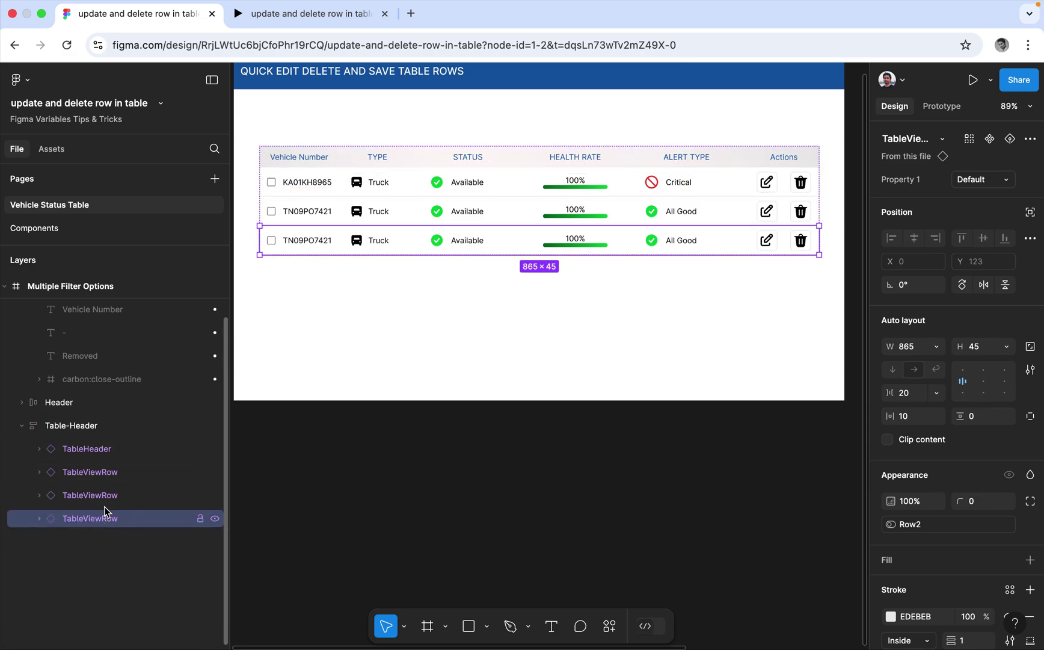
# Bind the vehicle number text in the third table row to the Vehicle_no3 variable.
pyautogui.doubleClick(311, 242)
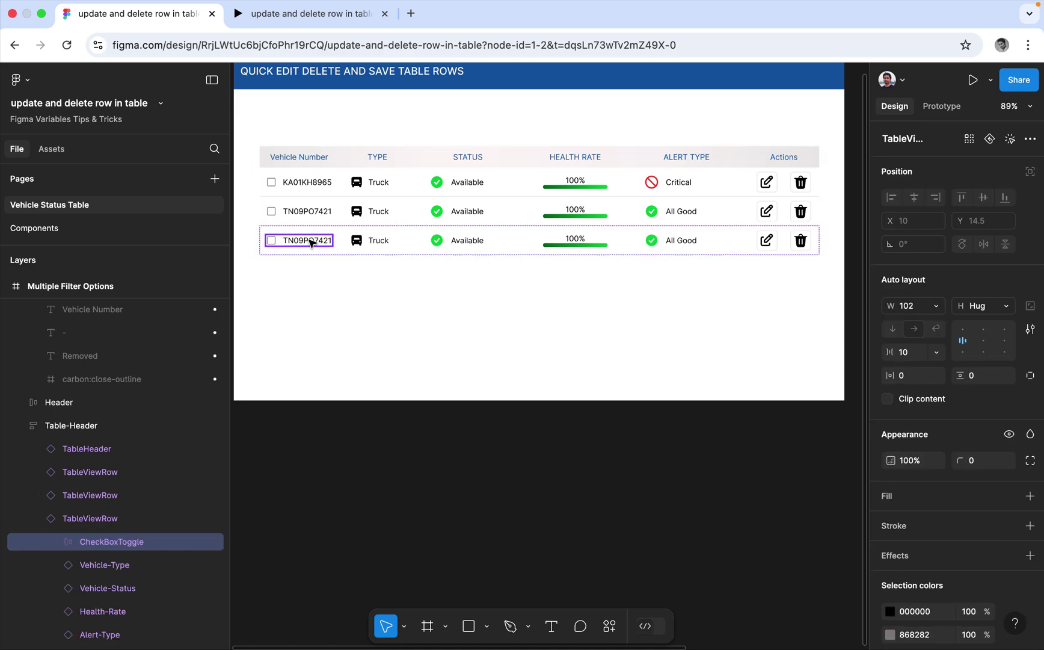
pyautogui.click(311, 242)
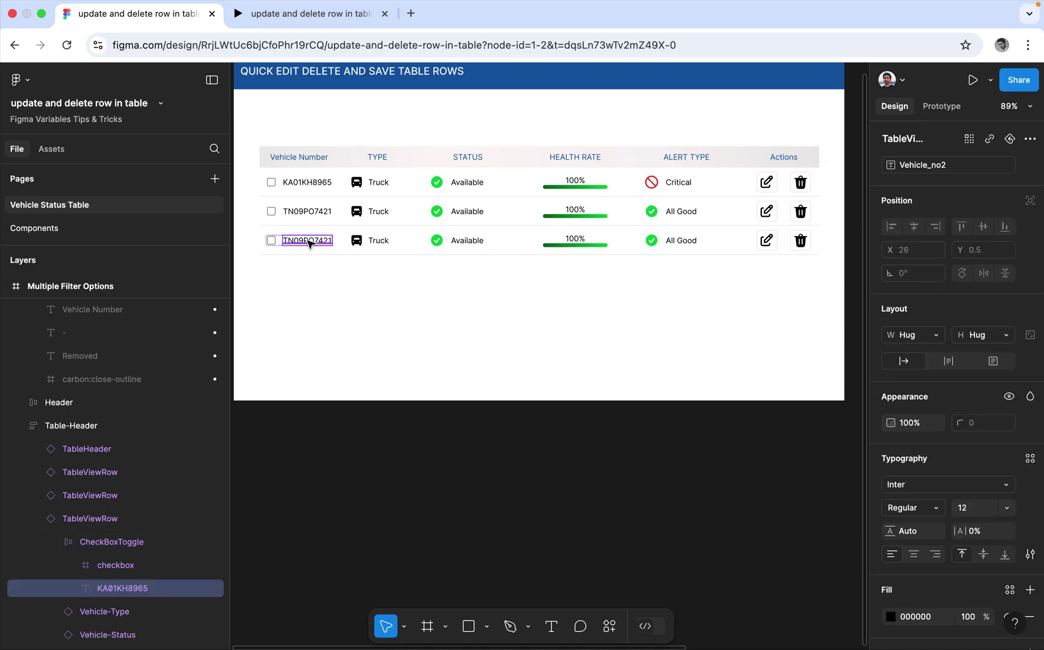
pyautogui.click(930, 166)
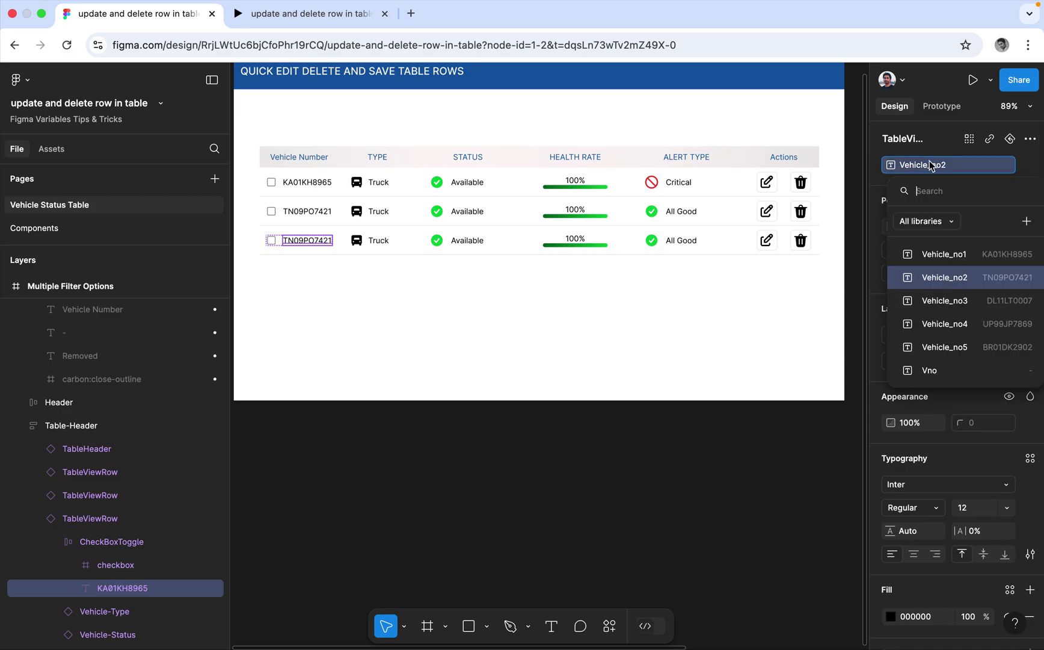
pyautogui.click(944, 300)
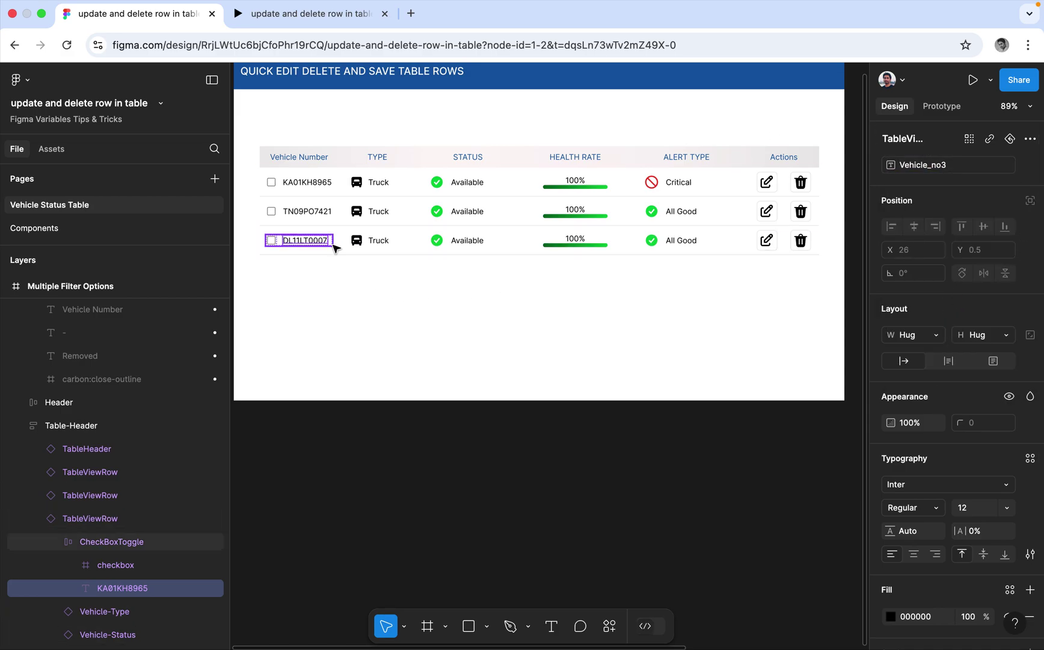
pyautogui.click(338, 275)
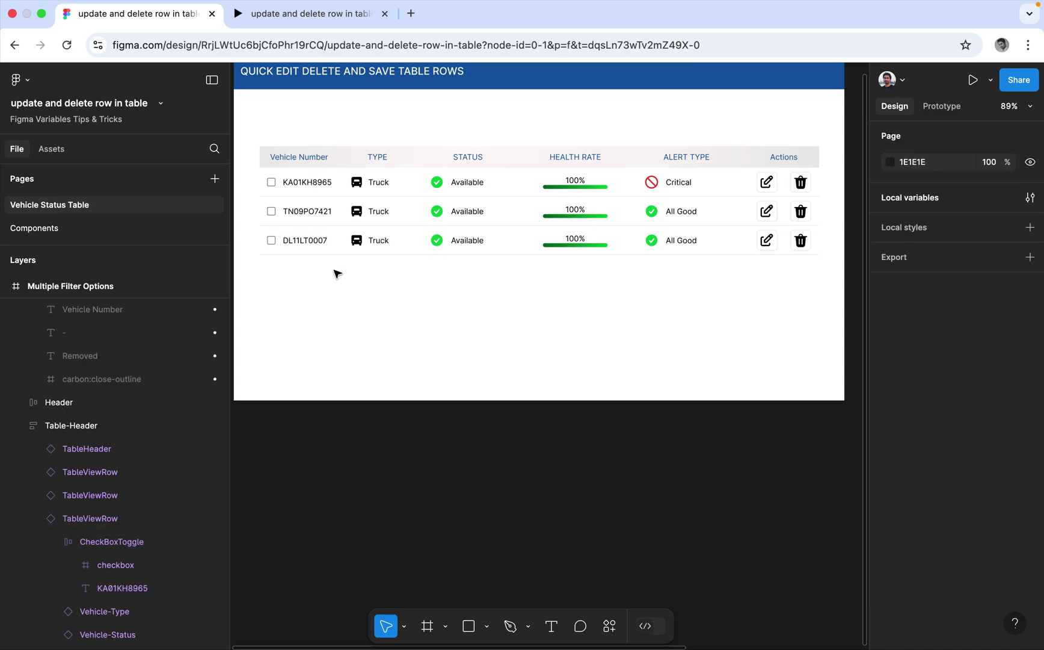
# Detach the Checked2 variable from the third row's Checked layer and bind the layer's visibility to Checked3.
pyautogui.click(274, 246)
pyautogui.click(274, 243)
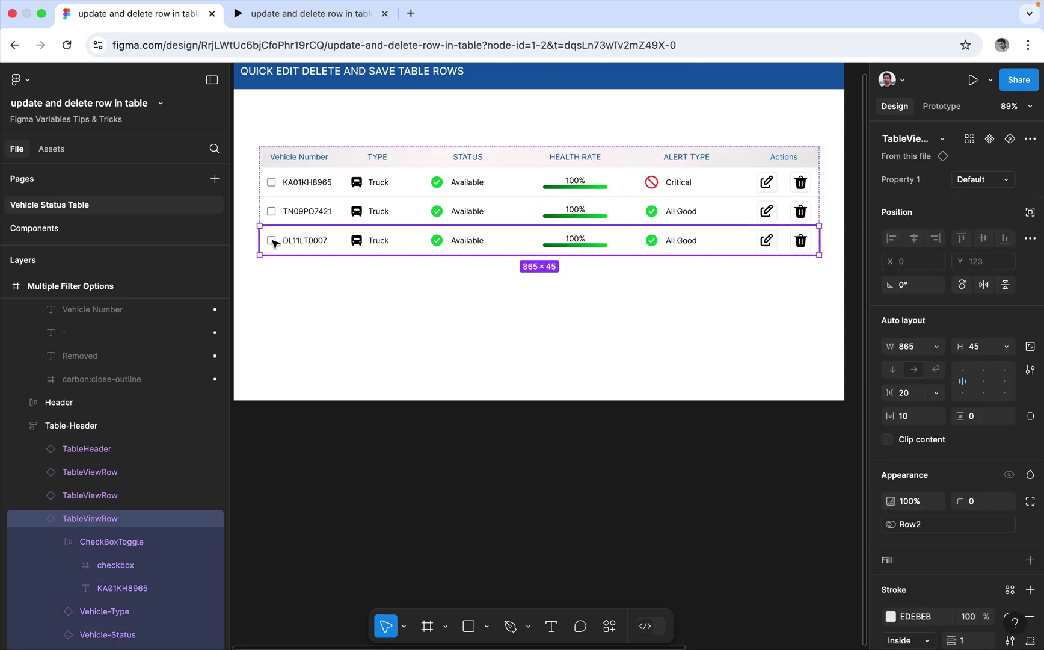
pyautogui.click(273, 243)
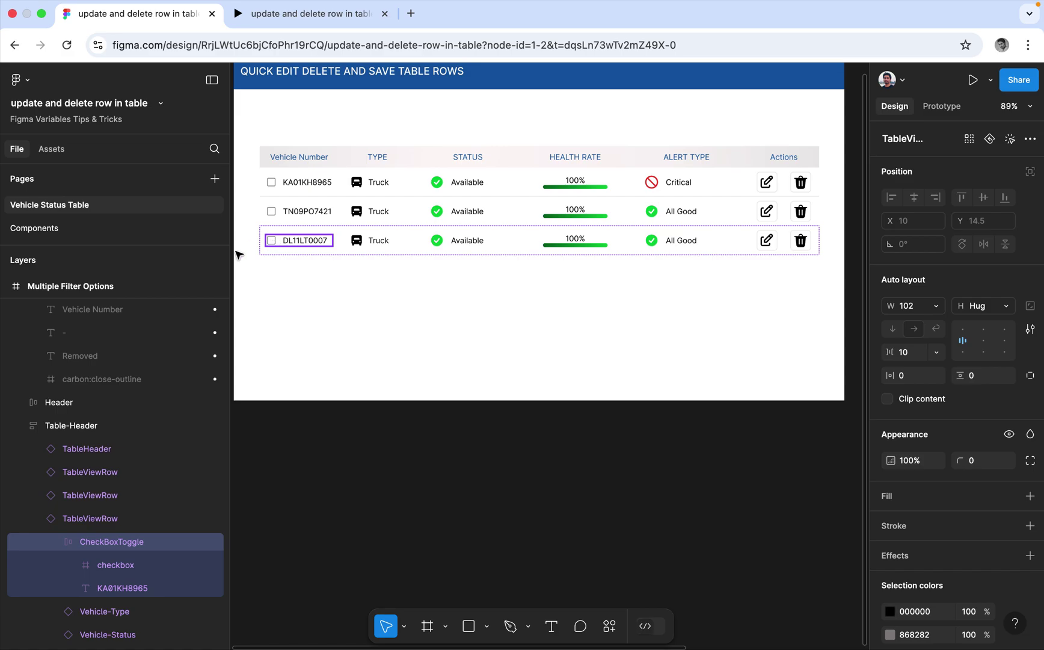
pyautogui.scroll(-1, 94, 535)
pyautogui.click(74, 539)
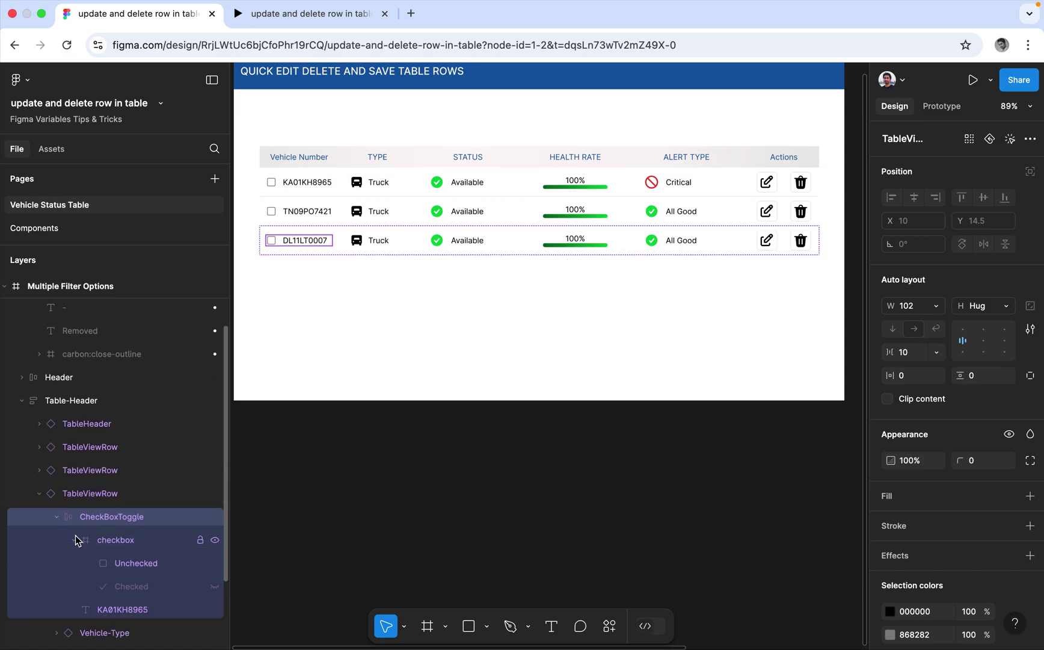
pyautogui.scroll(-4, 77, 554)
pyautogui.click(133, 495)
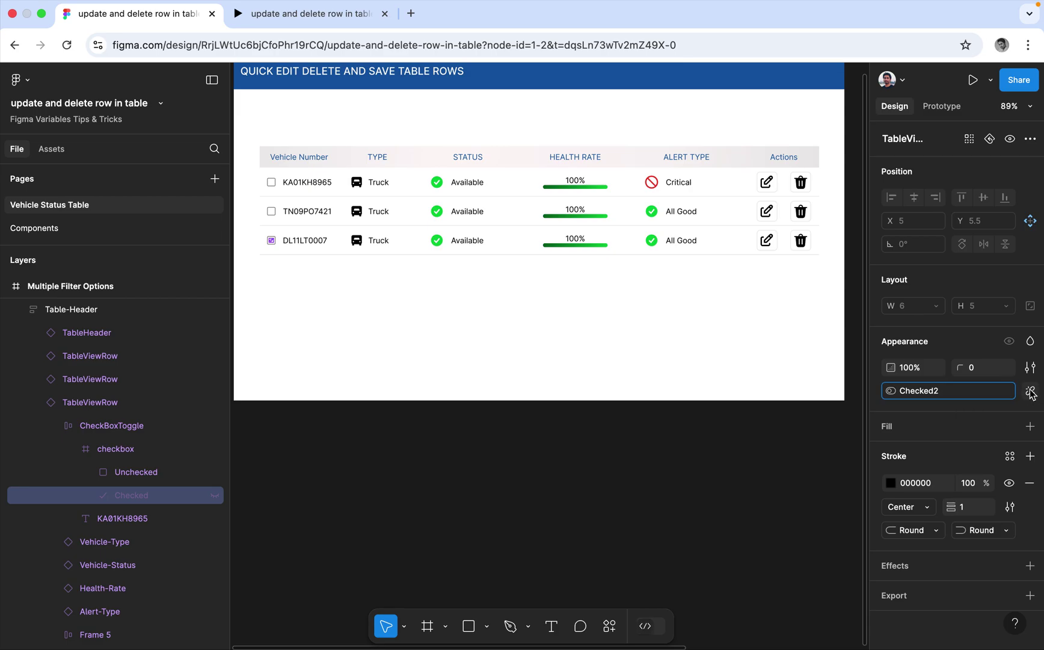
pyautogui.click(1031, 392)
pyautogui.click(1010, 342)
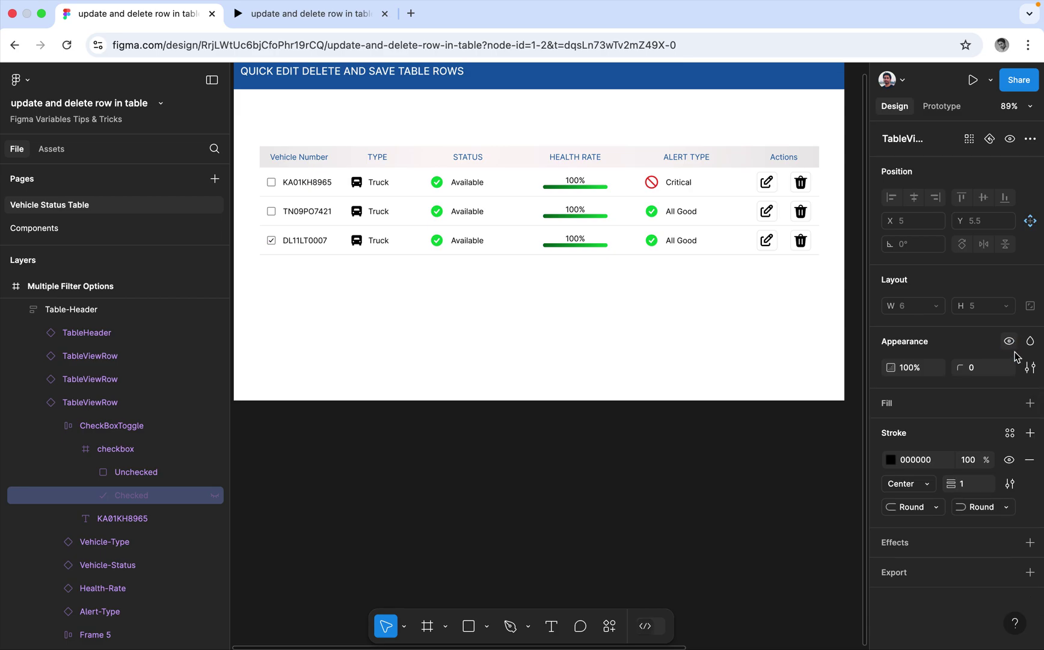
pyautogui.rightClick(1011, 342)
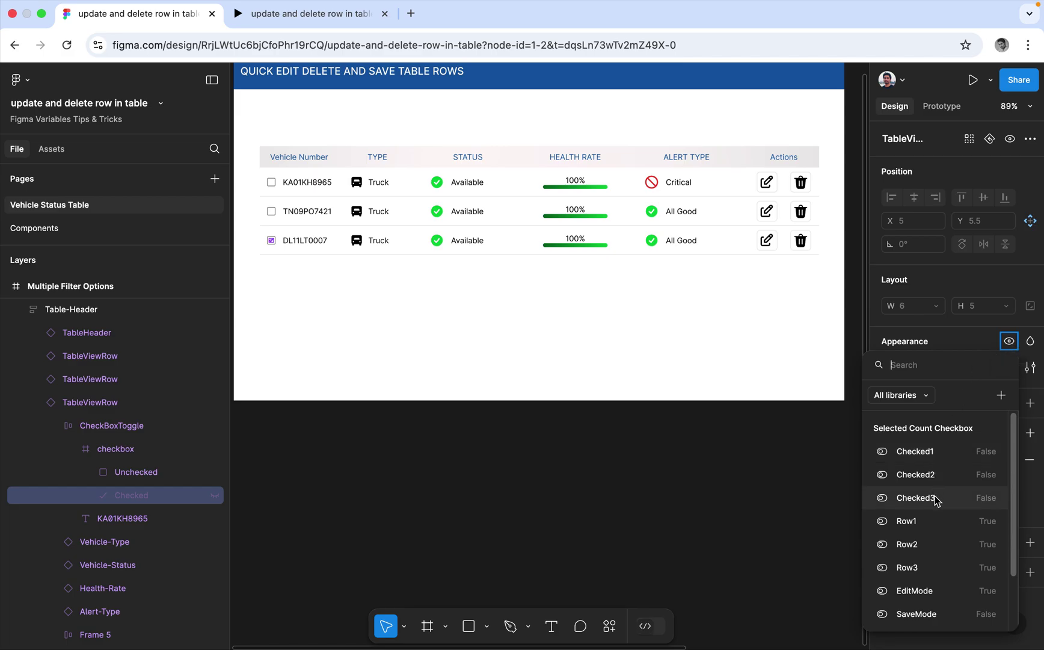
pyautogui.click(916, 497)
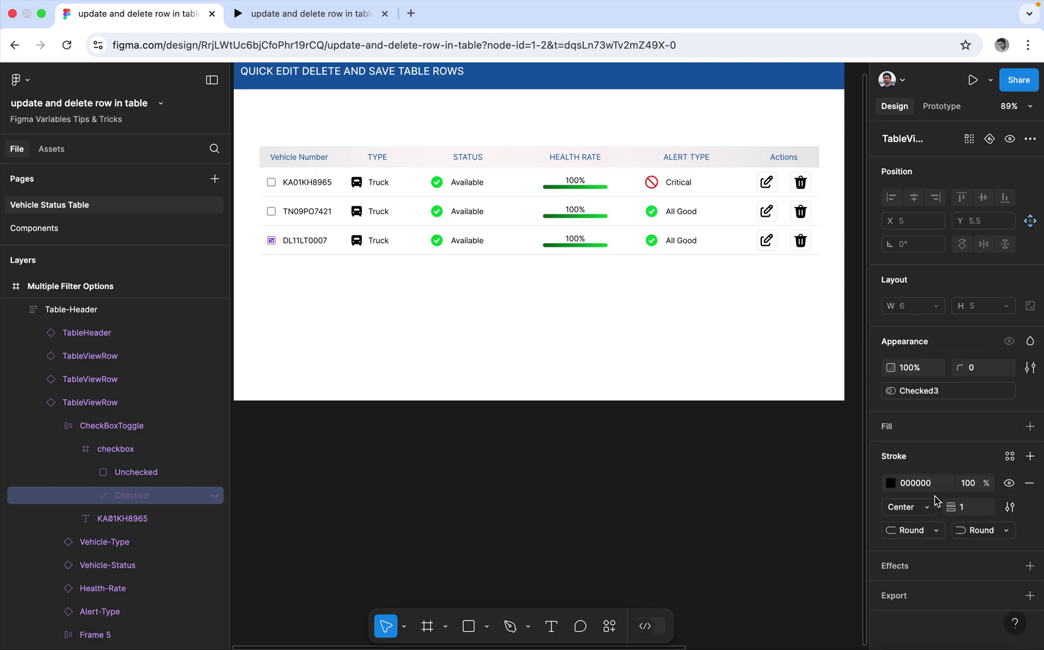
pyautogui.click(391, 326)
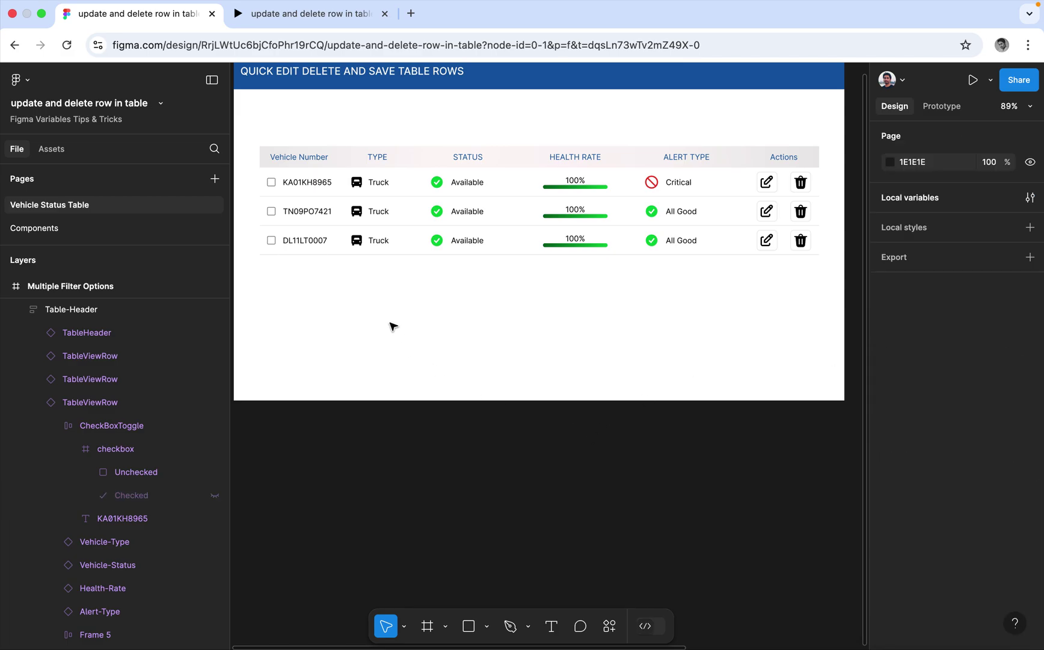
# In the third row's CheckBoxToggle click interaction, change the condition's variable to Checked3, keeping the comparison with false.
pyautogui.click(314, 243)
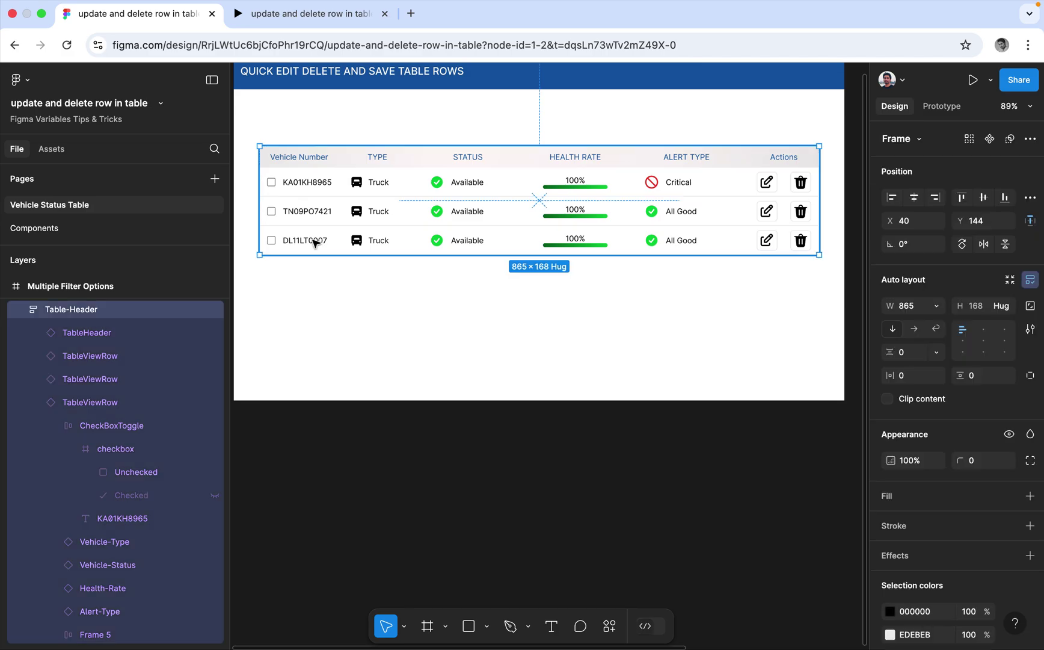
pyautogui.doubleClick(314, 242)
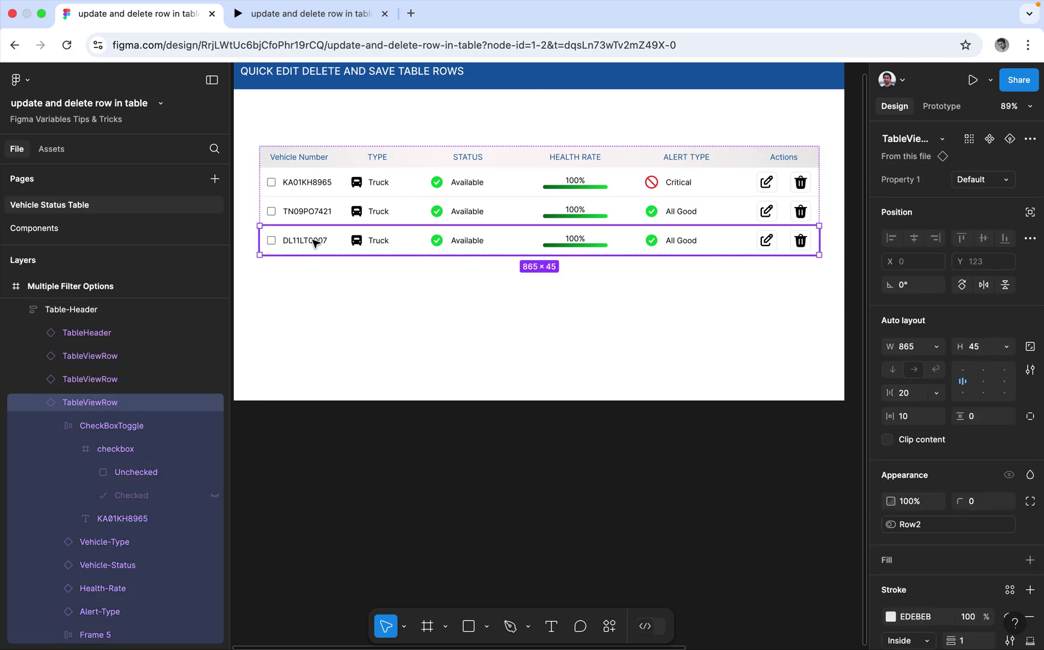
pyautogui.doubleClick(314, 242)
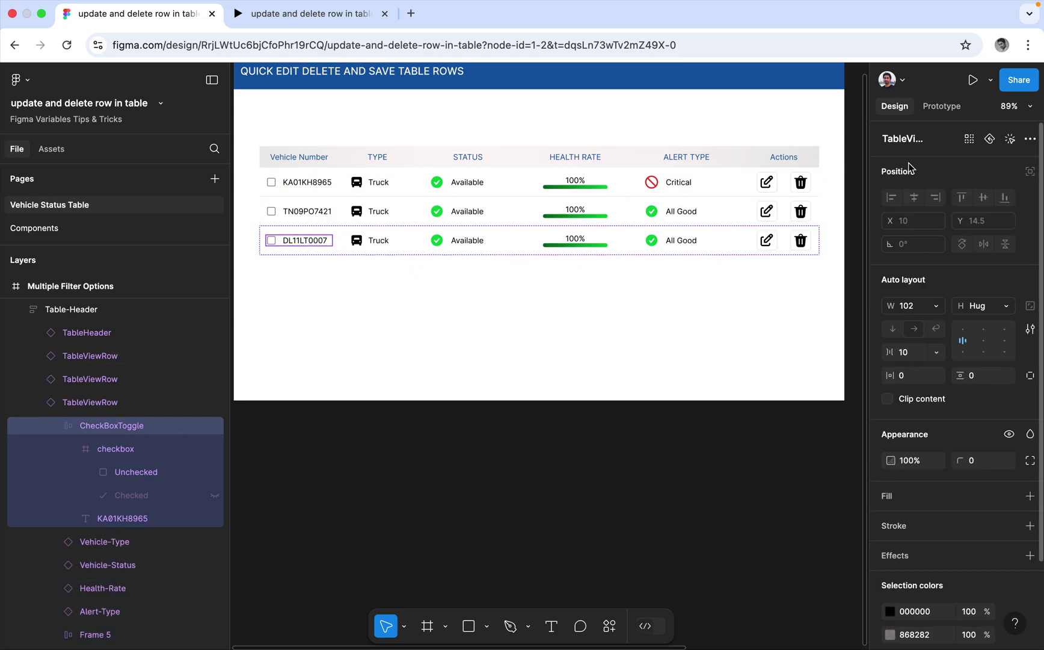
pyautogui.click(942, 109)
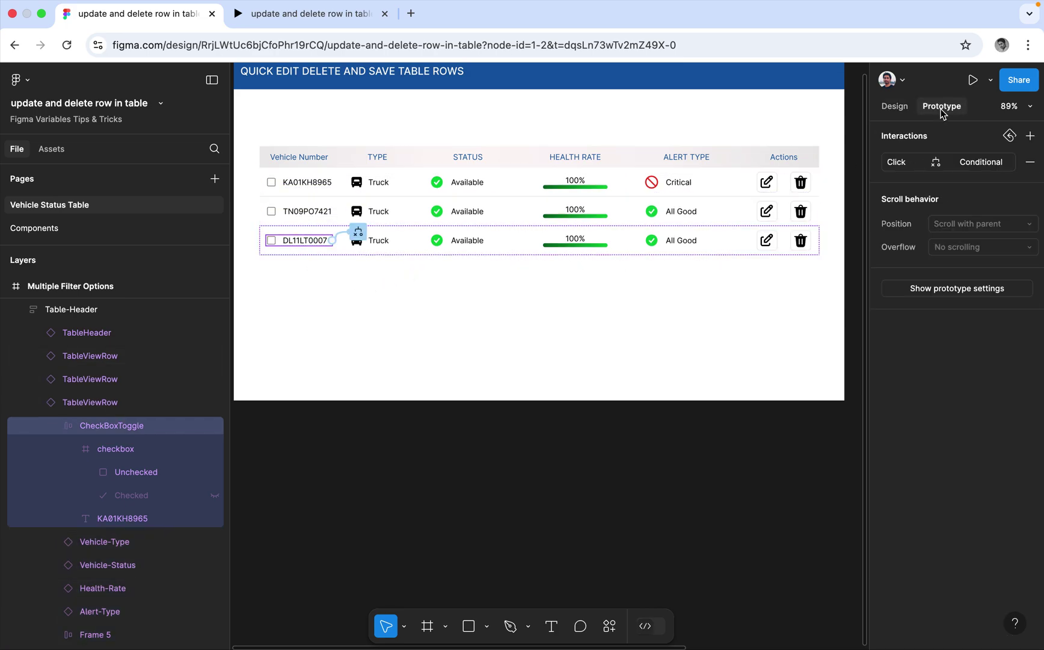
pyautogui.click(902, 165)
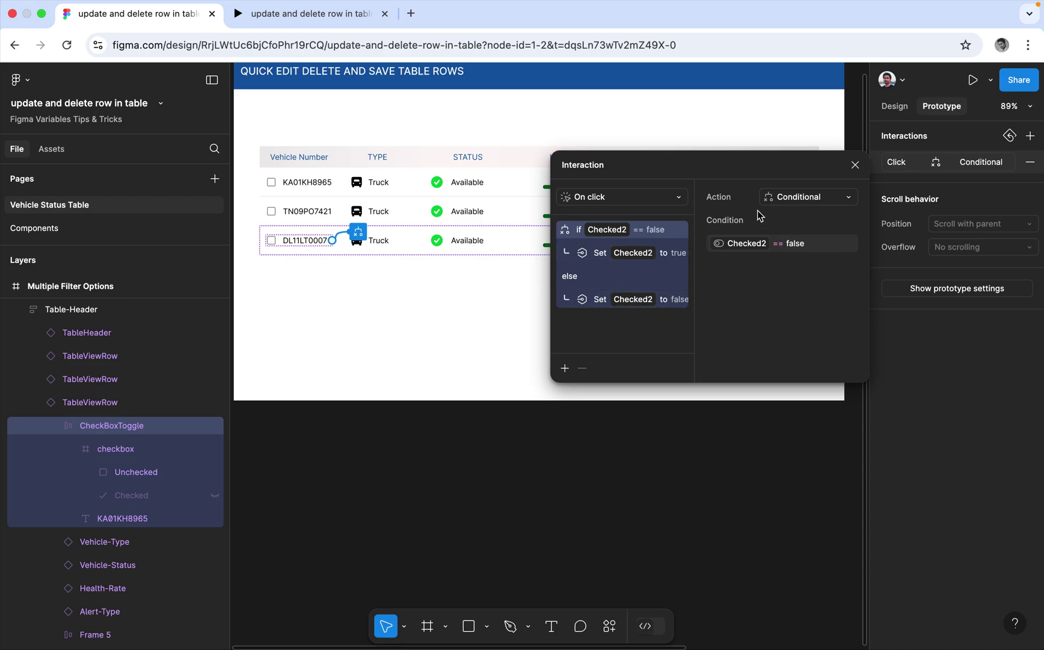
pyautogui.click(746, 244)
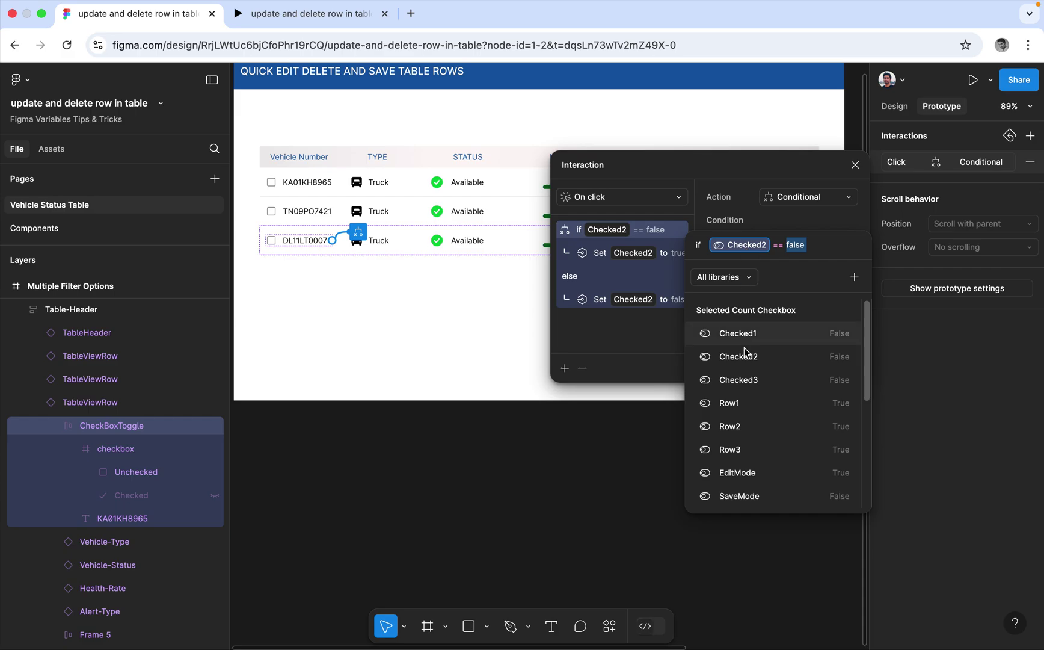
pyautogui.click(747, 379)
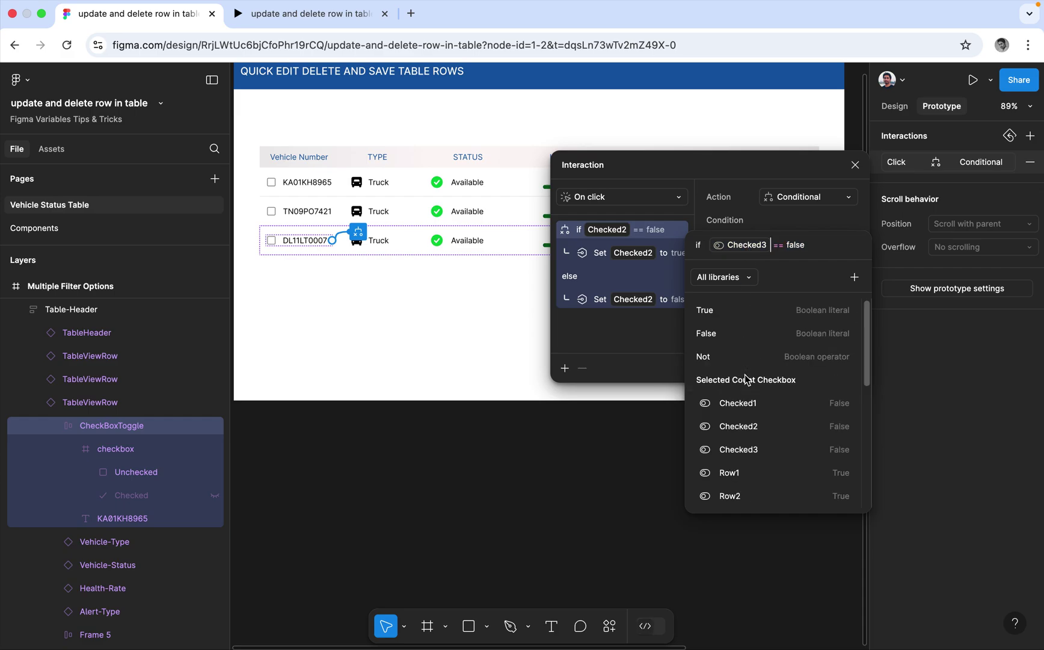
pyautogui.click(790, 225)
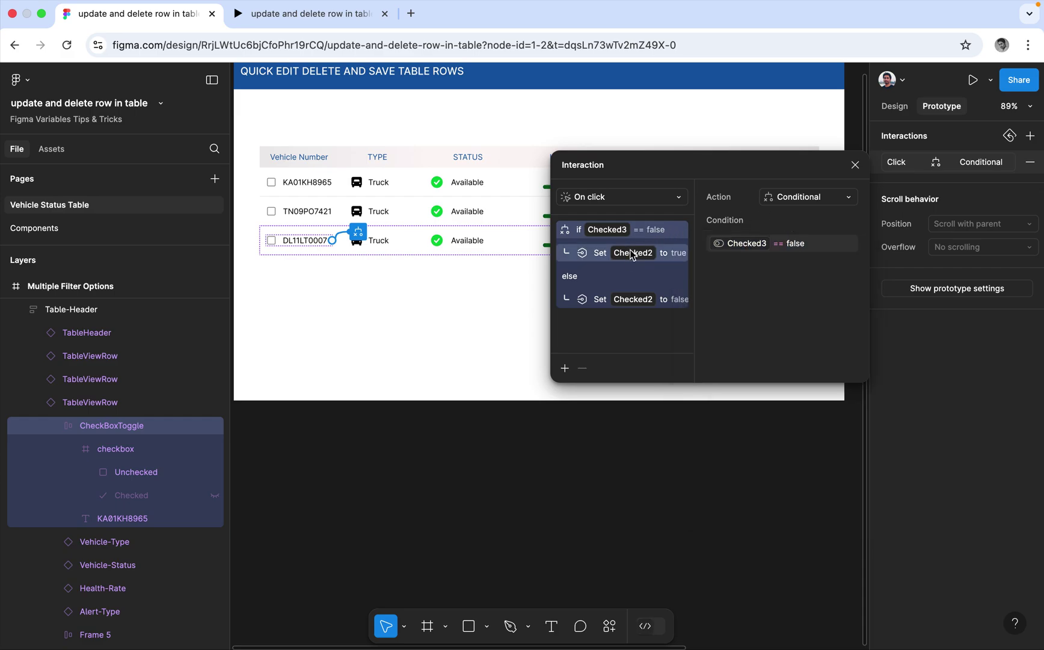
# Retarget both set-variable actions of the checkbox interaction, in the if and else branches, to Checked3 and close the interaction.
pyautogui.click(632, 255)
pyautogui.click(799, 222)
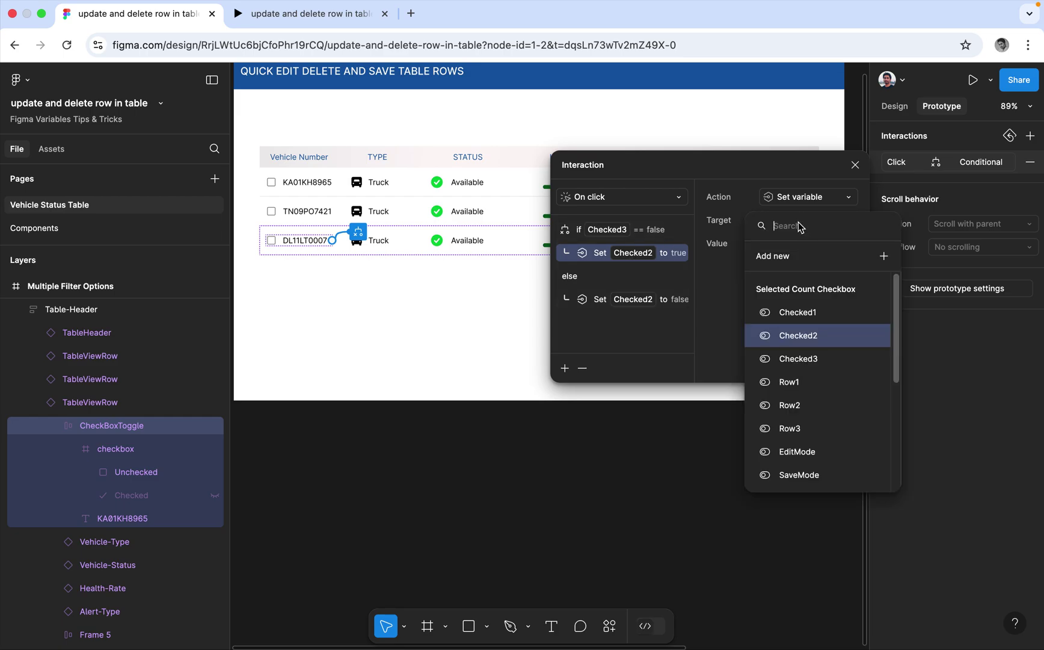
pyautogui.click(785, 361)
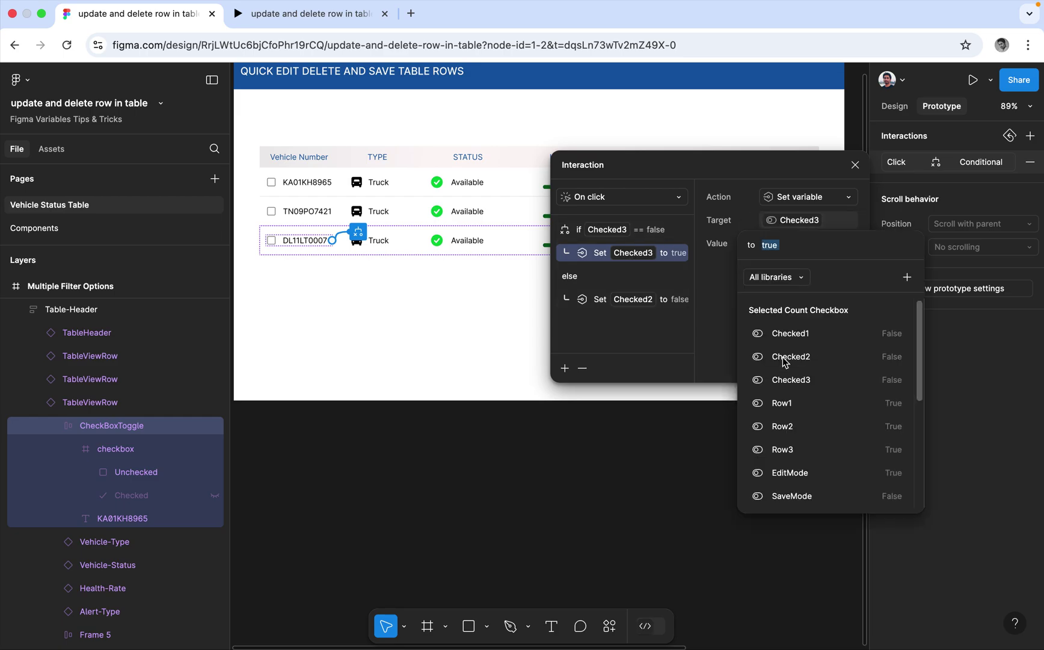
pyautogui.click(710, 297)
pyautogui.click(633, 305)
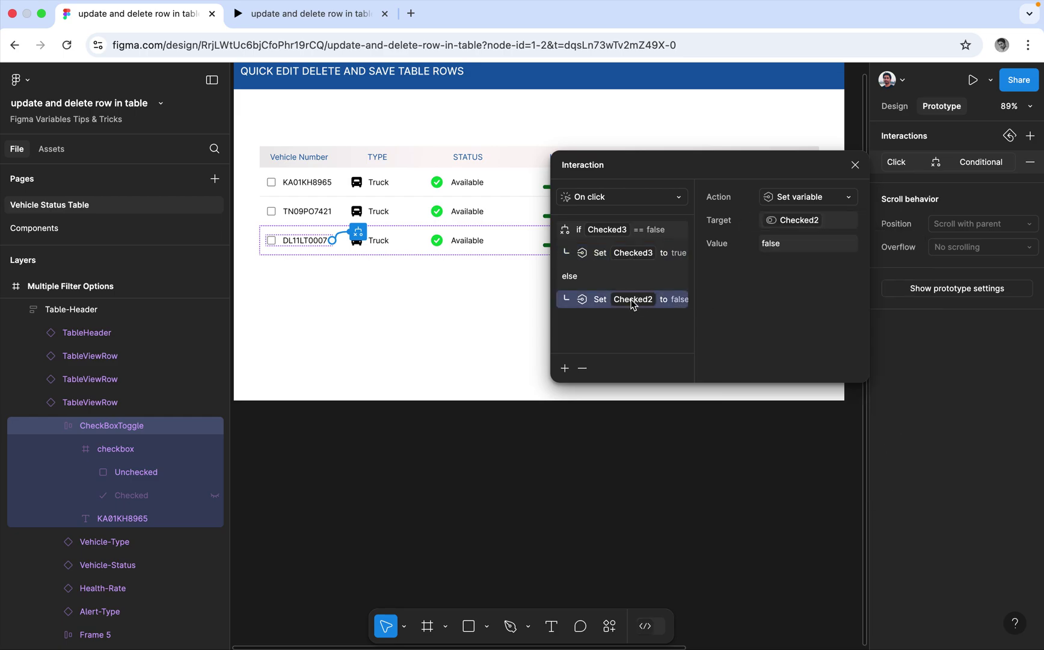
pyautogui.click(803, 223)
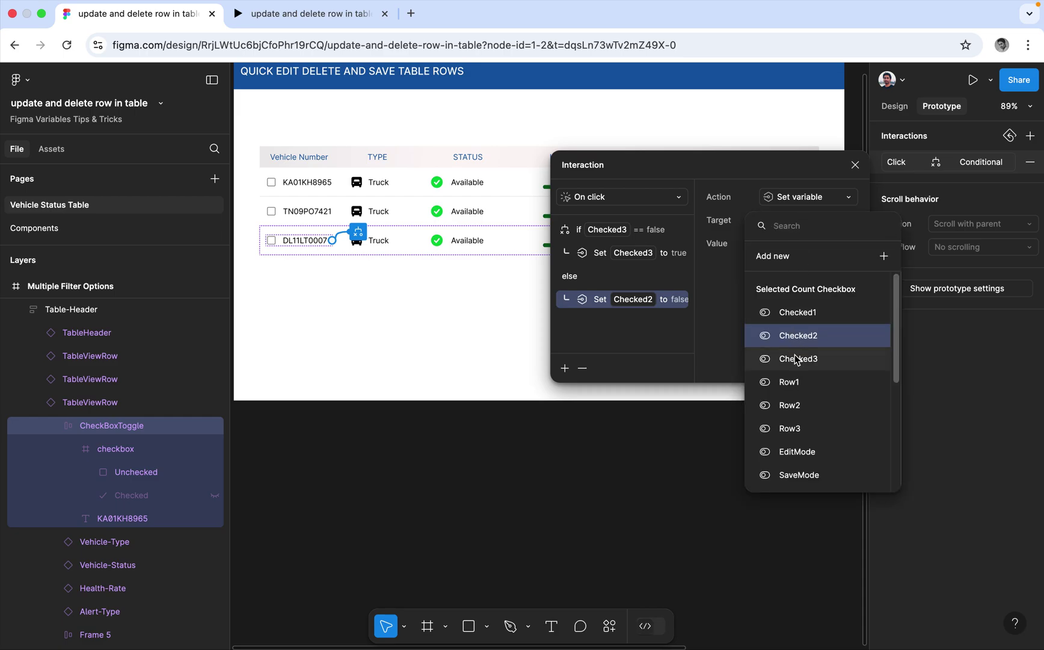
pyautogui.click(796, 359)
pyautogui.click(726, 294)
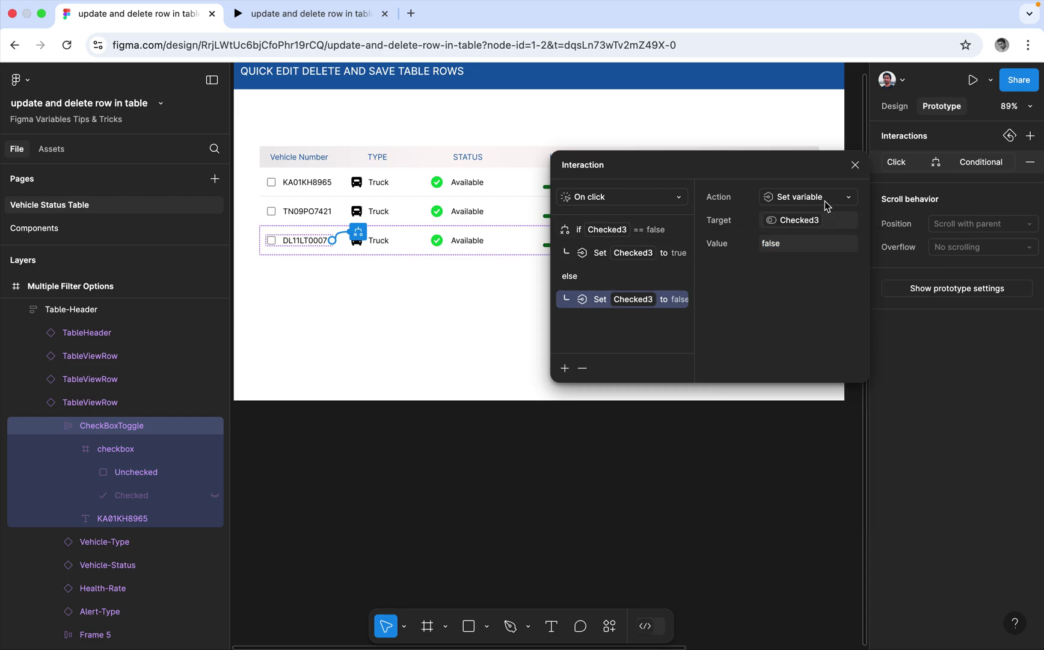
pyautogui.click(856, 164)
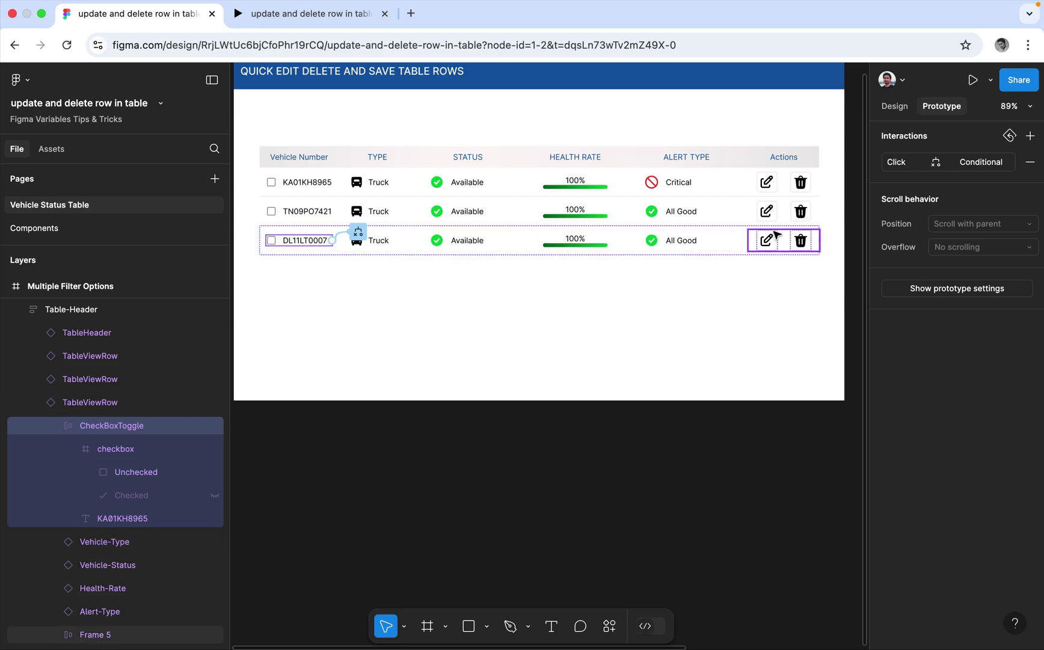
# Detach the Row2 variable from the third TableViewRow's visibility and bind it to Row3.
pyautogui.click(340, 253)
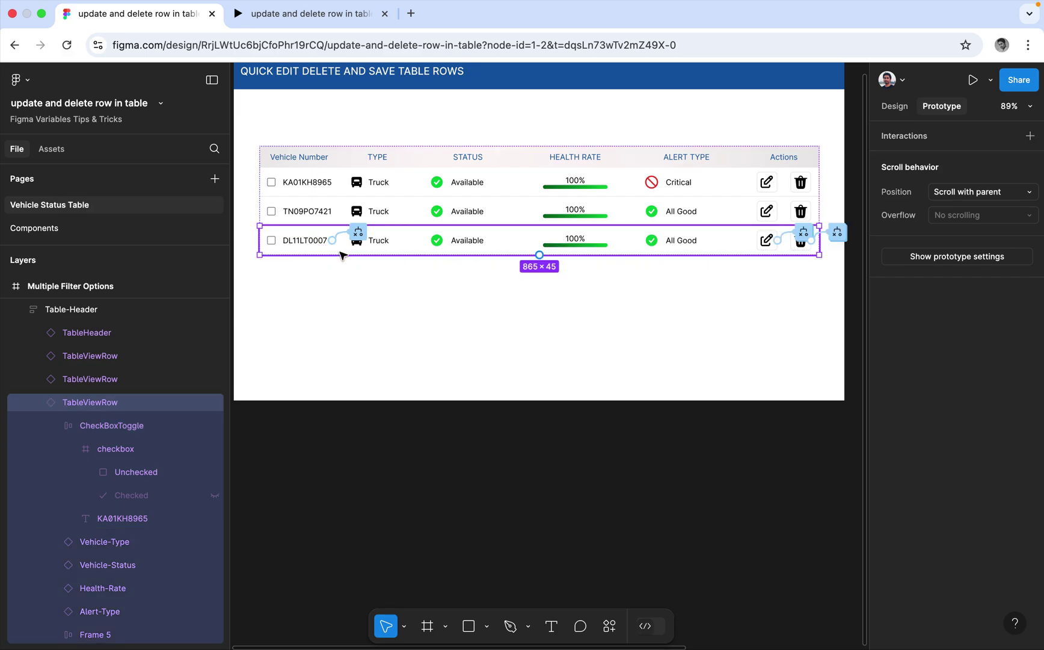
pyautogui.click(894, 106)
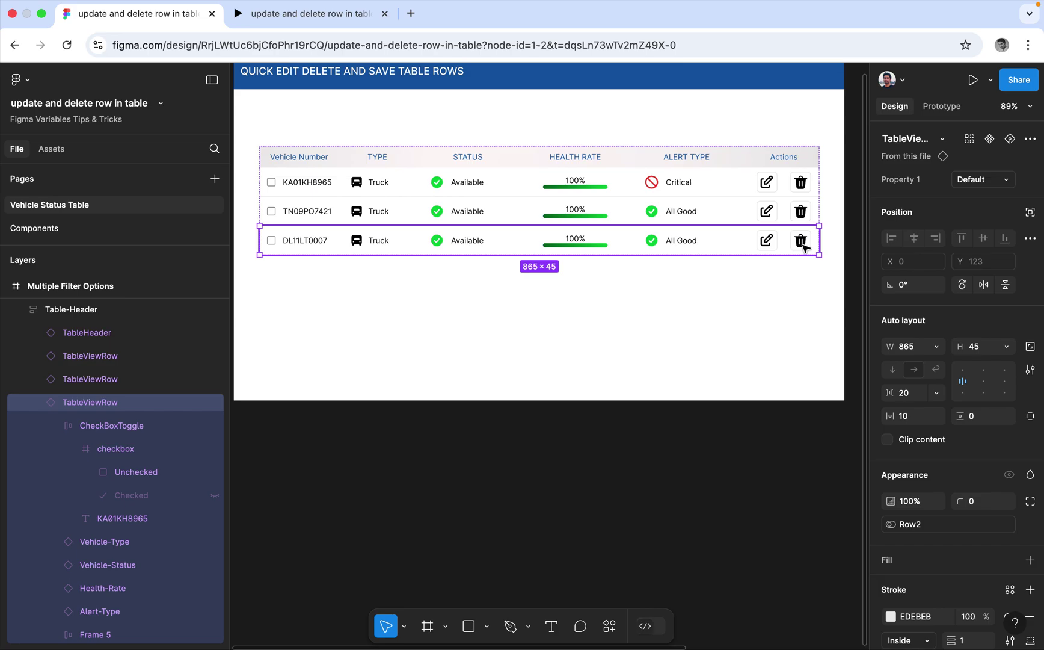
pyautogui.scroll(-3, 928, 416)
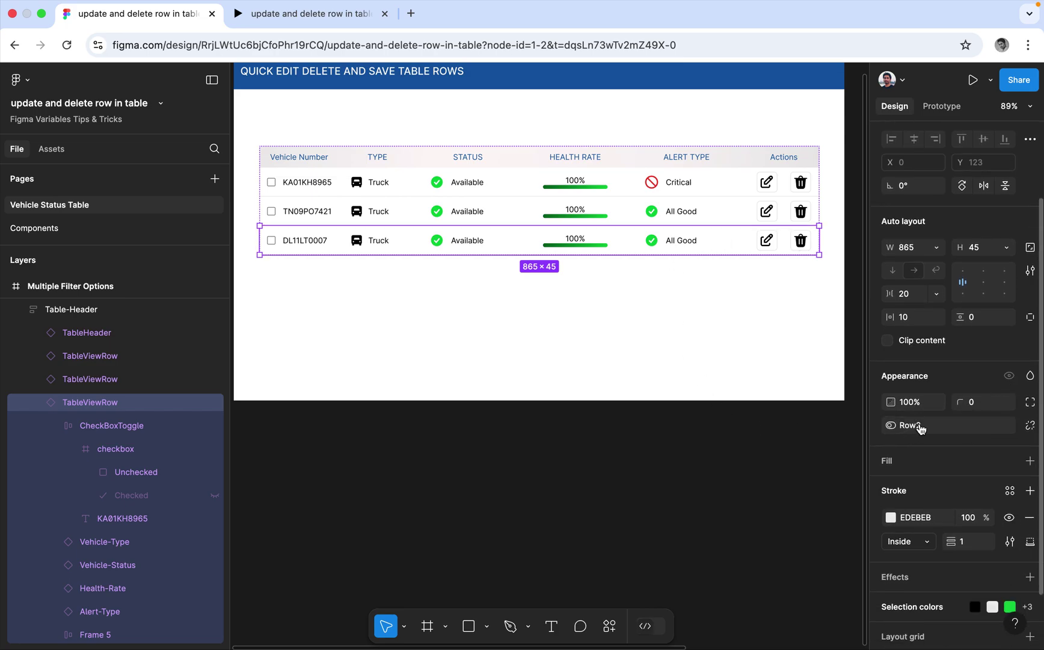
pyautogui.click(1031, 425)
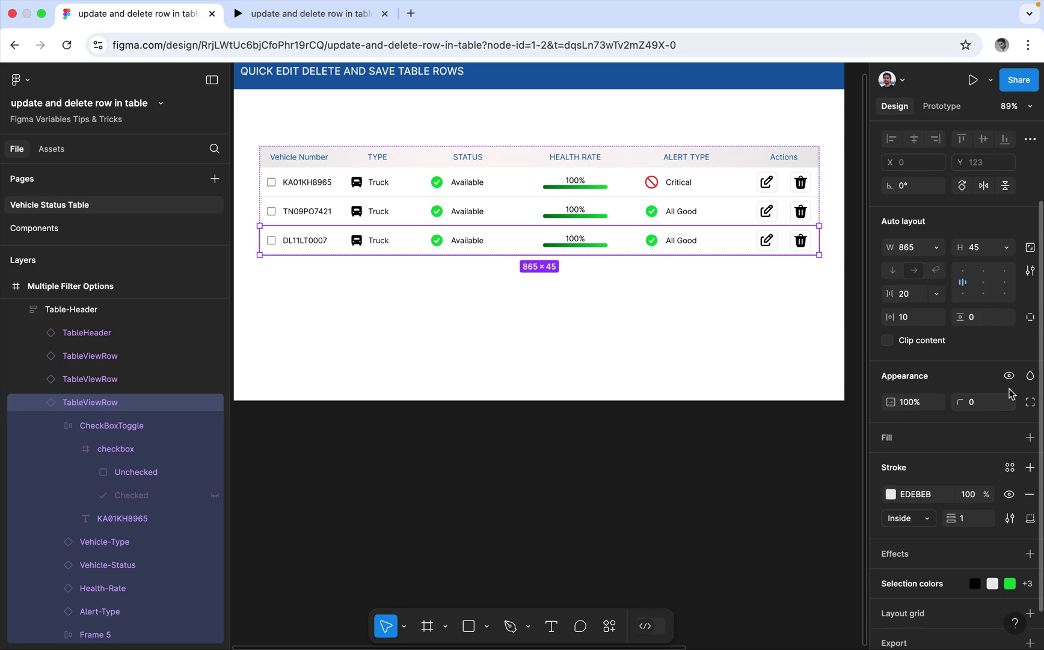
pyautogui.rightClick(1013, 380)
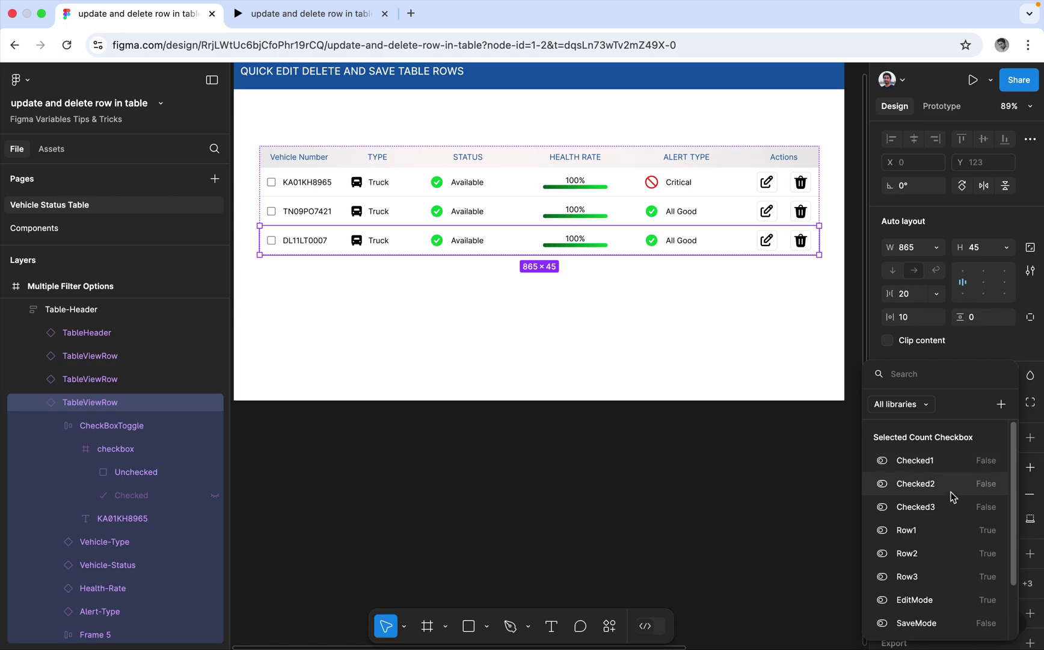
pyautogui.click(938, 576)
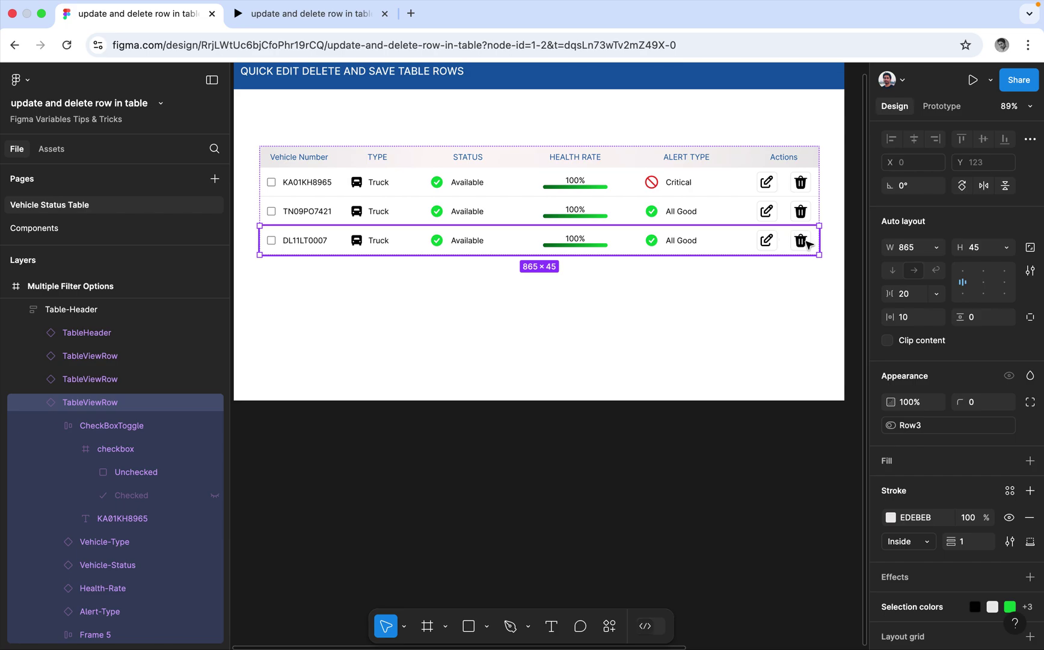
# In the click interaction of the third row's edit icon, change the first condition's variable to Checked3 for the false check.
pyautogui.doubleClick(772, 242)
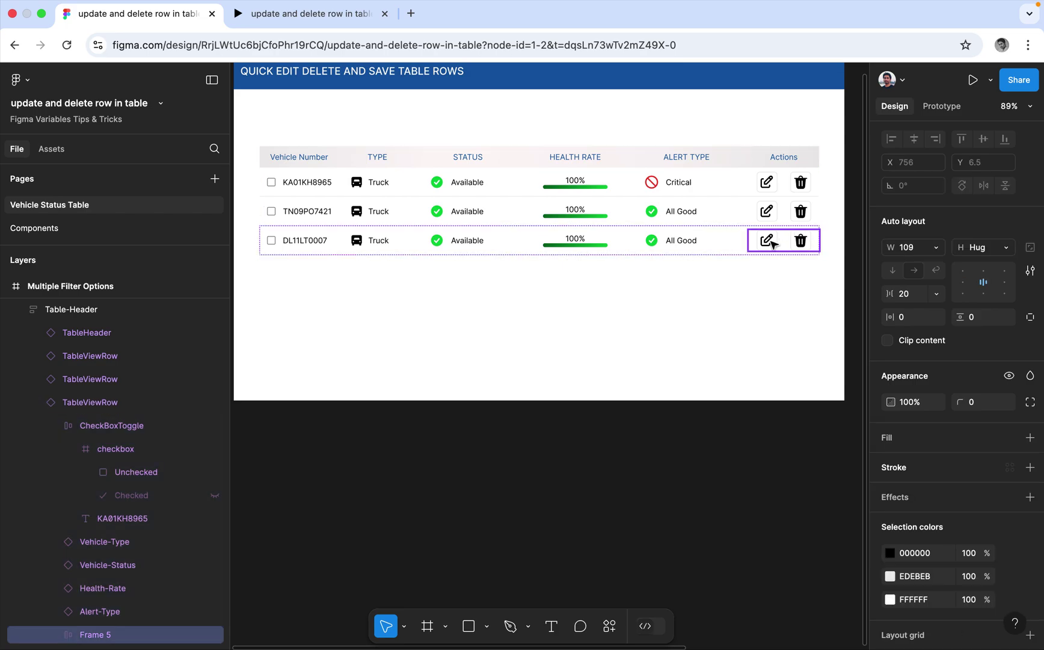
pyautogui.doubleClick(772, 242)
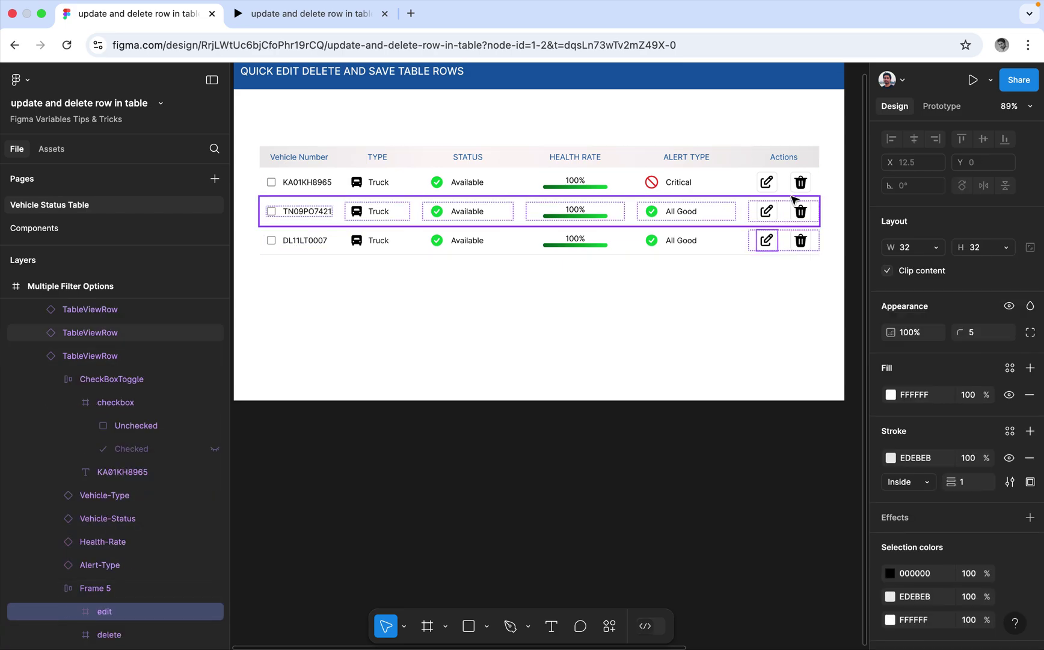
pyautogui.click(942, 106)
pyautogui.click(911, 162)
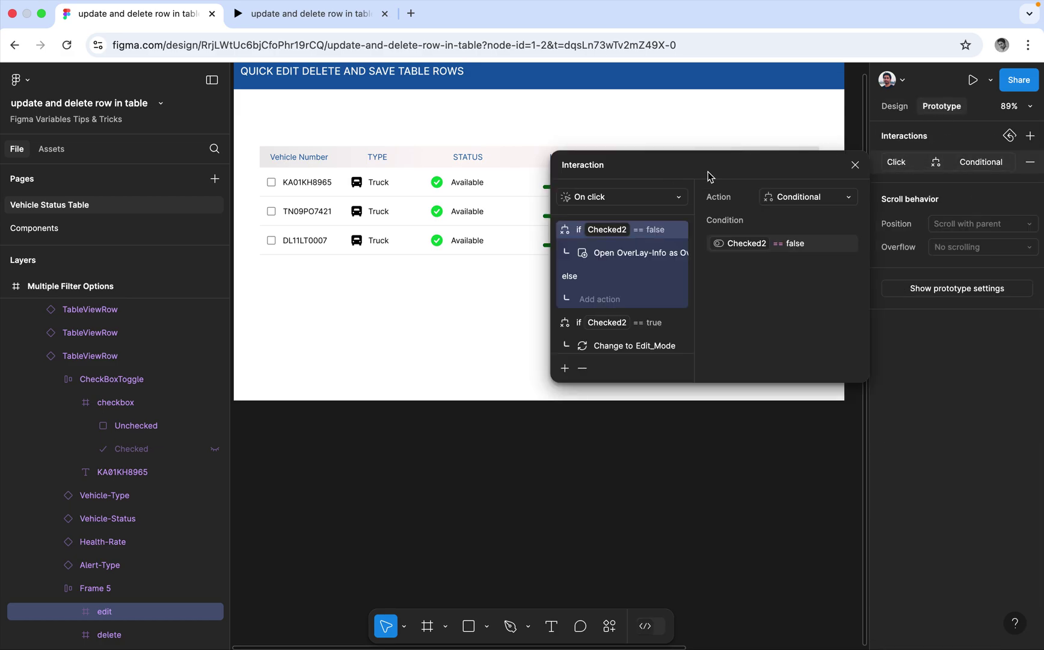
pyautogui.moveTo(730, 172); pyautogui.dragTo(429, 199)
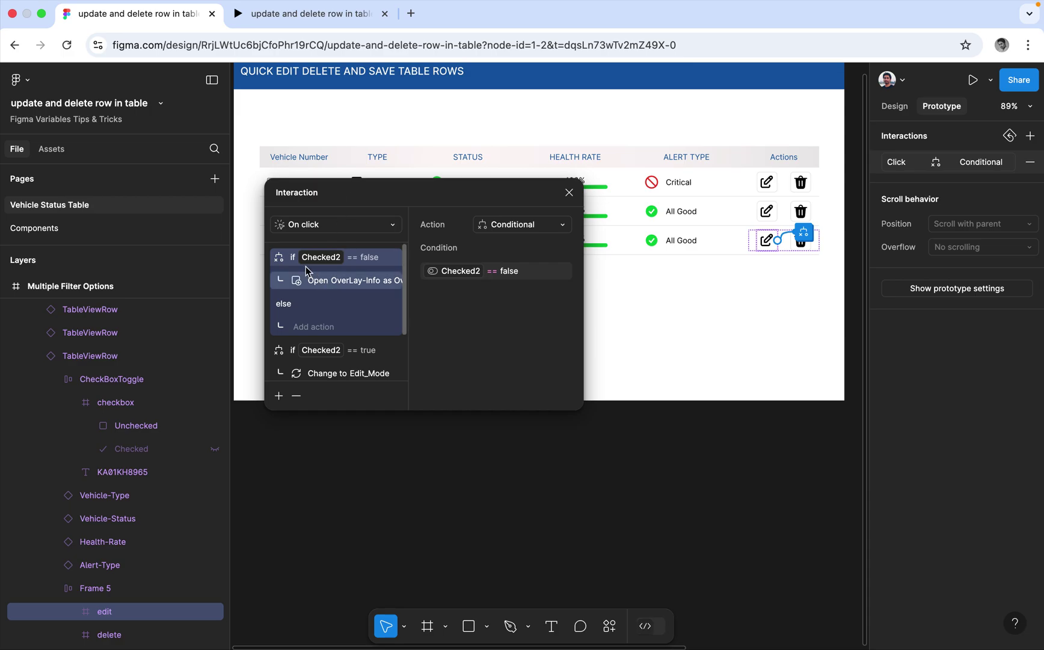
pyautogui.click(453, 274)
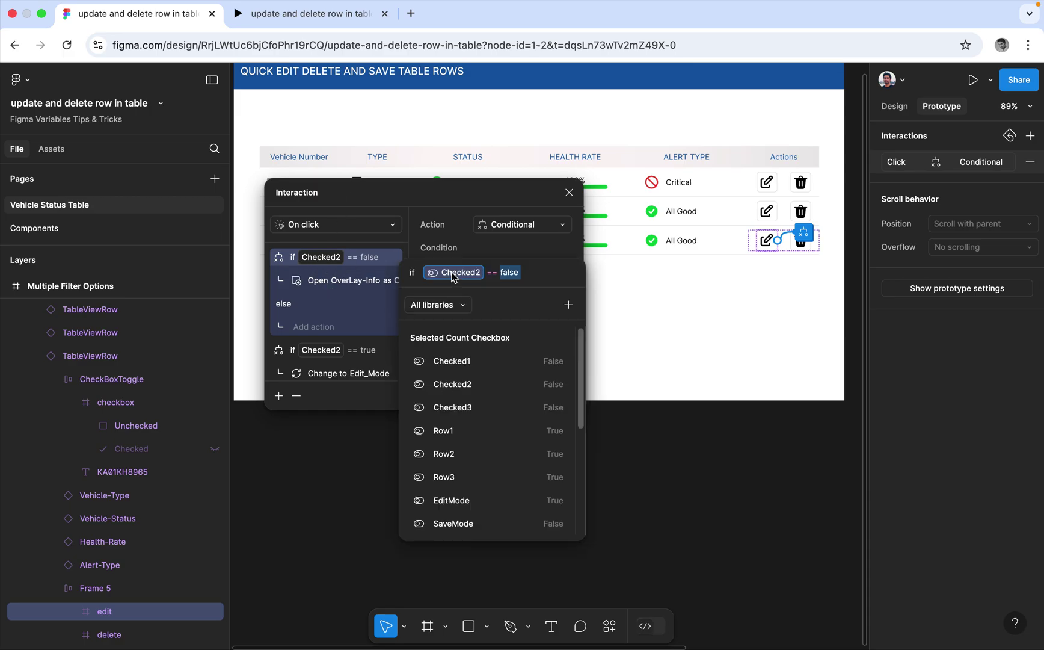
pyautogui.click(457, 408)
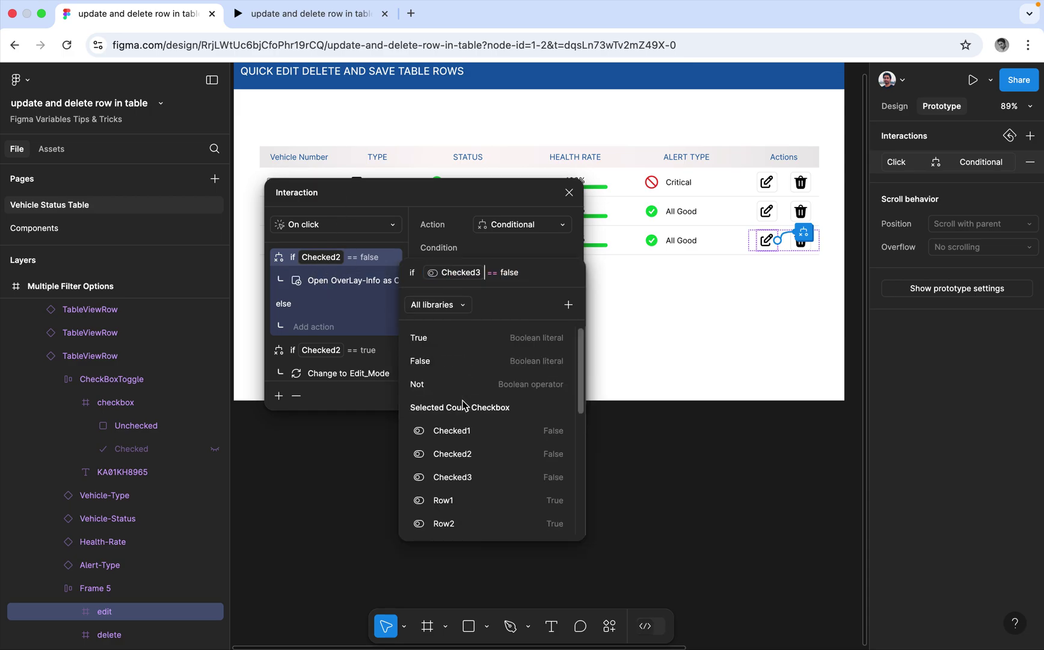
# Change the edit icon's second condition to Checked3 == true, review its Change to Edit_Mode action, and close the interaction.
pyautogui.click(321, 353)
pyautogui.click(461, 276)
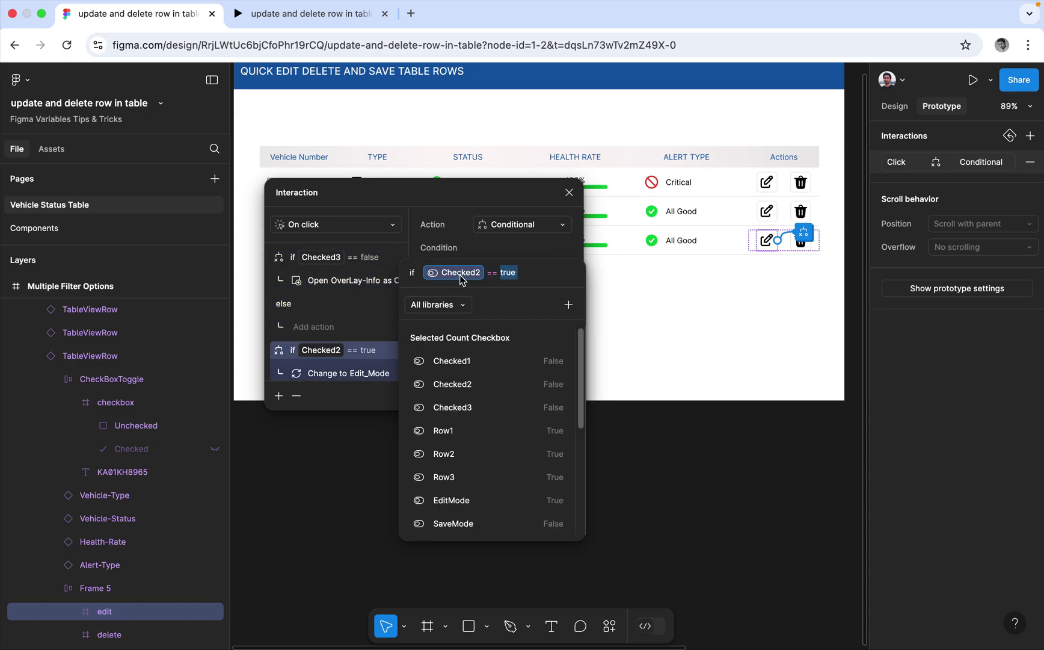
pyautogui.click(466, 407)
pyautogui.click(485, 256)
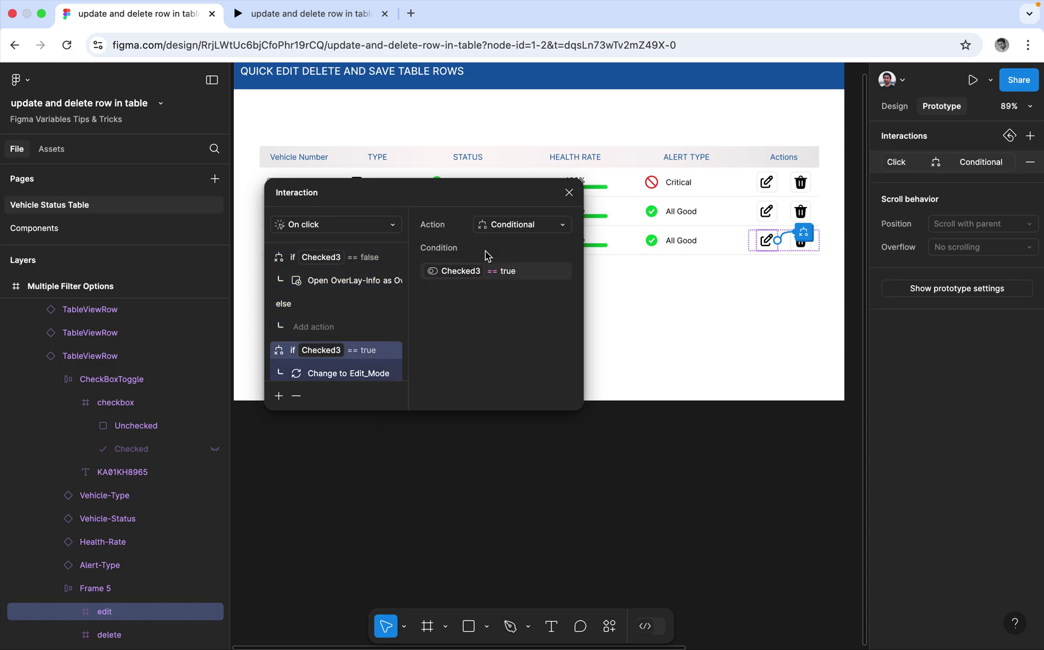
pyautogui.scroll(-2, 324, 337)
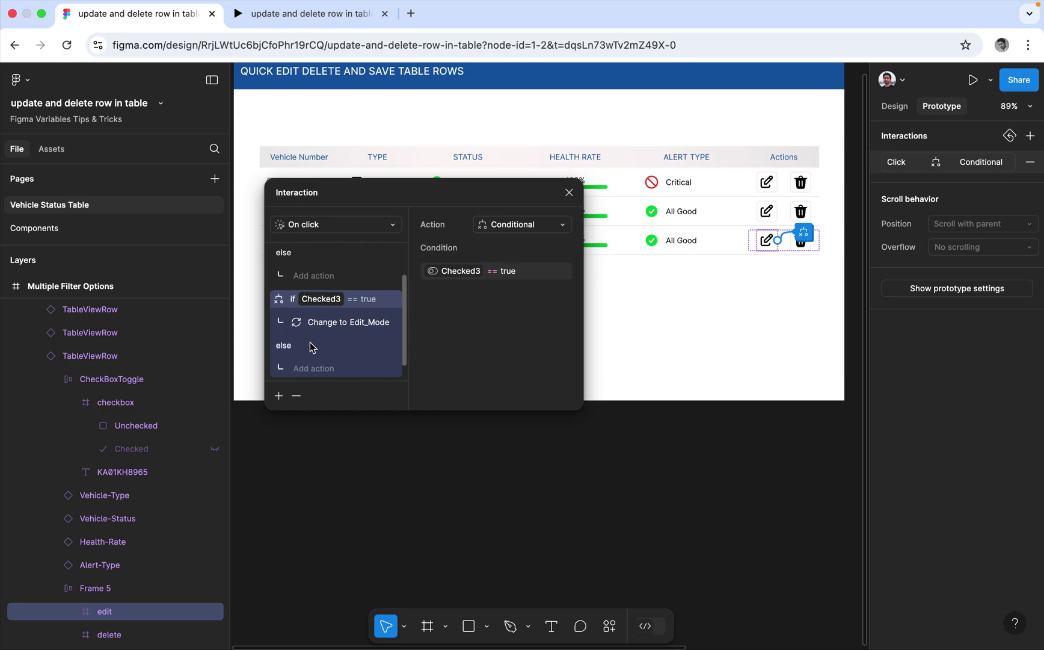
pyautogui.click(347, 325)
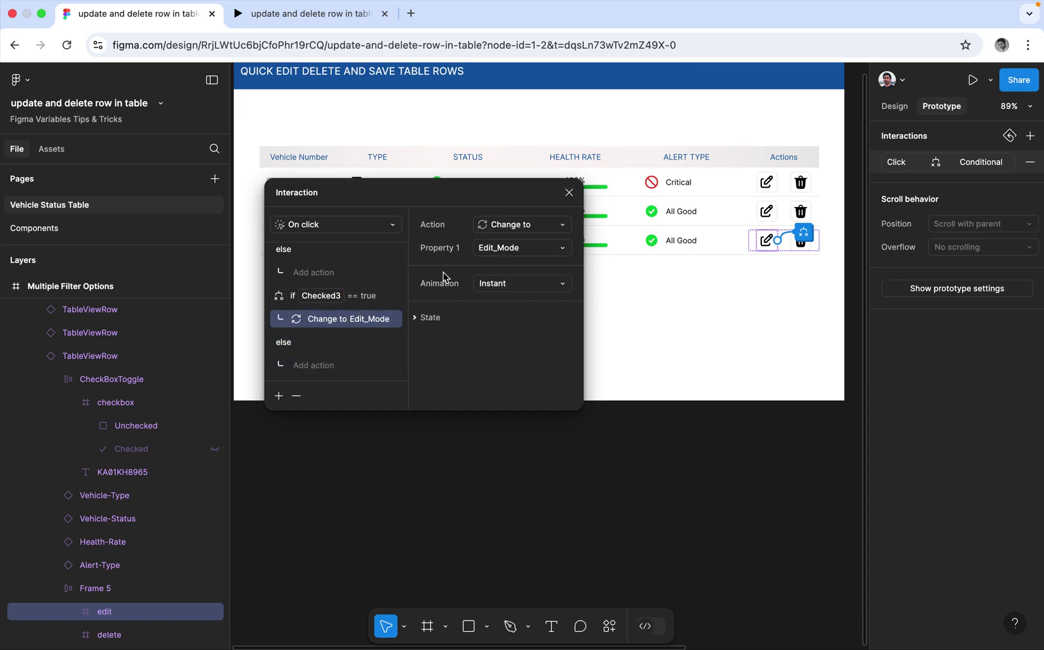
pyautogui.click(569, 193)
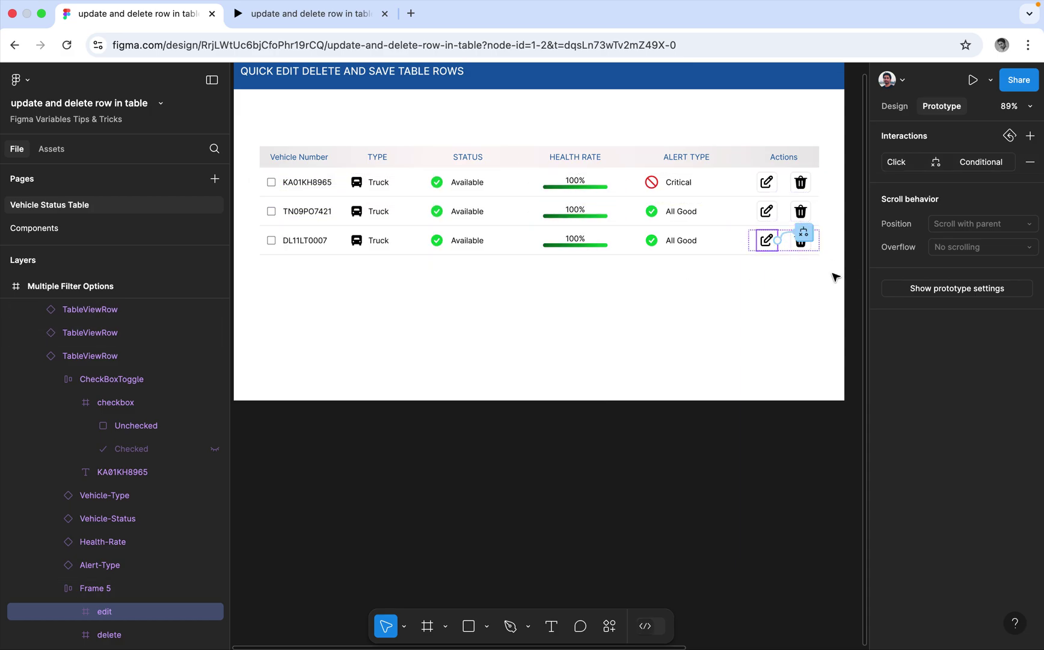
# In the click interaction of the third row's delete icon, change the first condition to Checked3 == false.
pyautogui.click(802, 242)
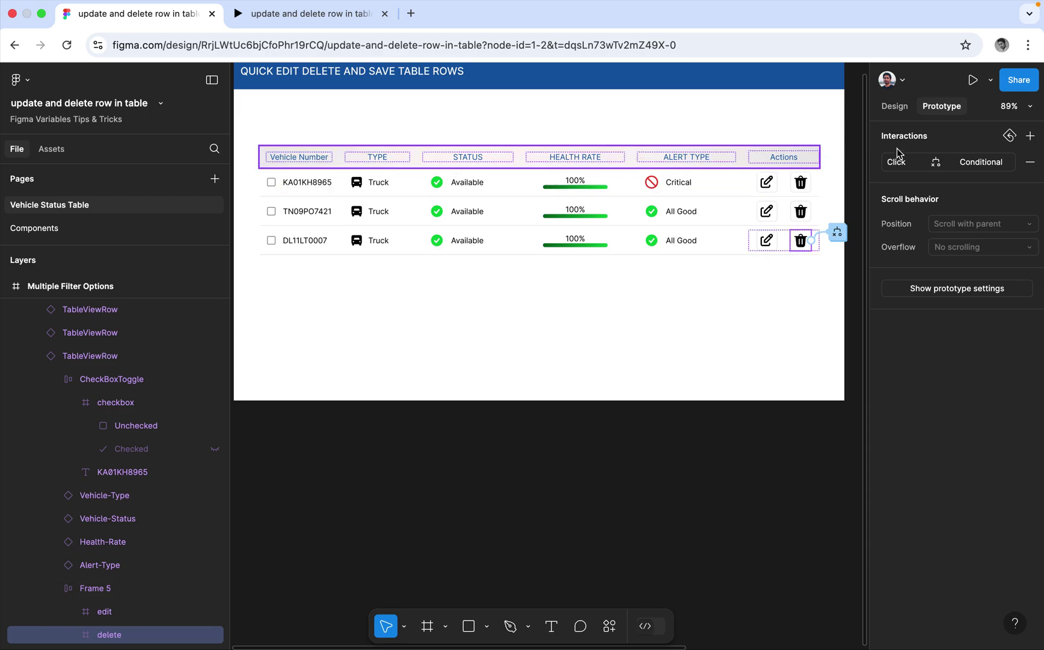
pyautogui.click(888, 165)
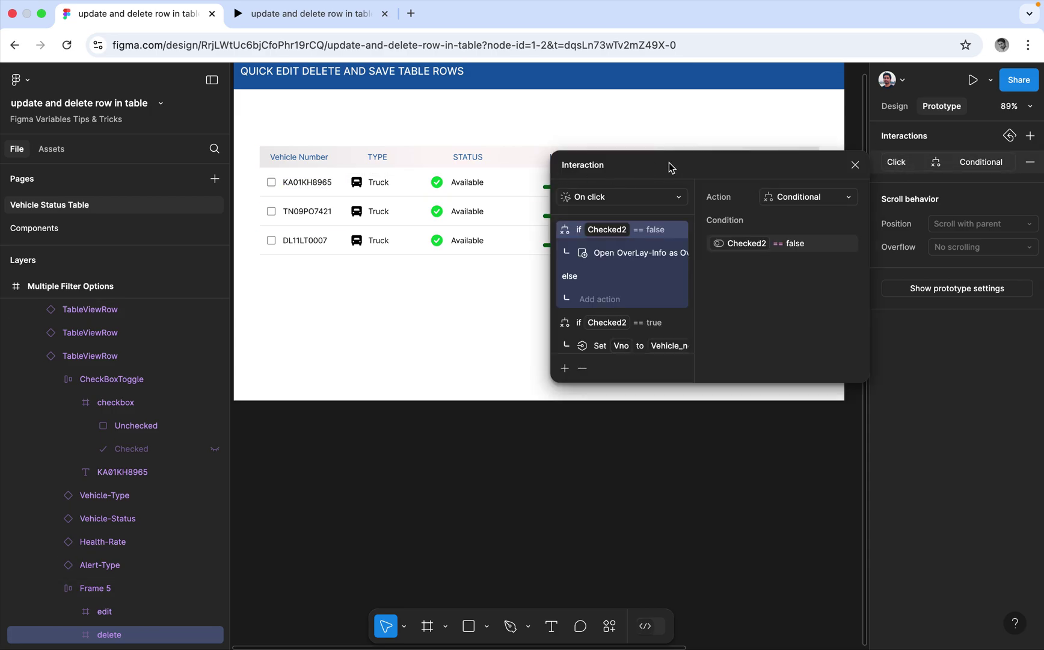
pyautogui.moveTo(671, 166); pyautogui.dragTo(433, 227)
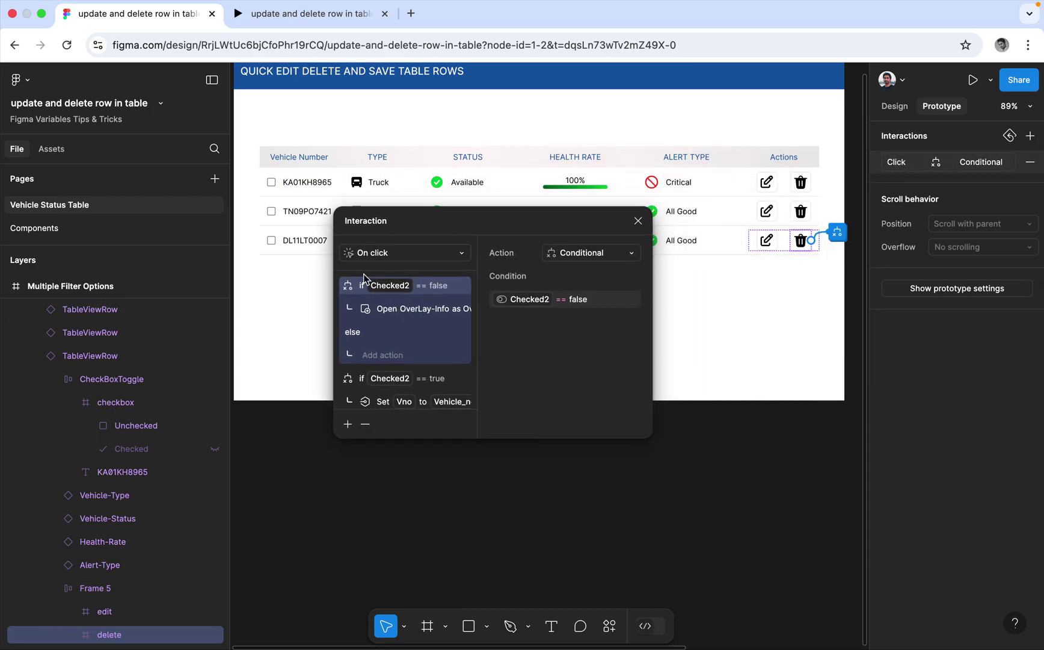
pyautogui.click(519, 301)
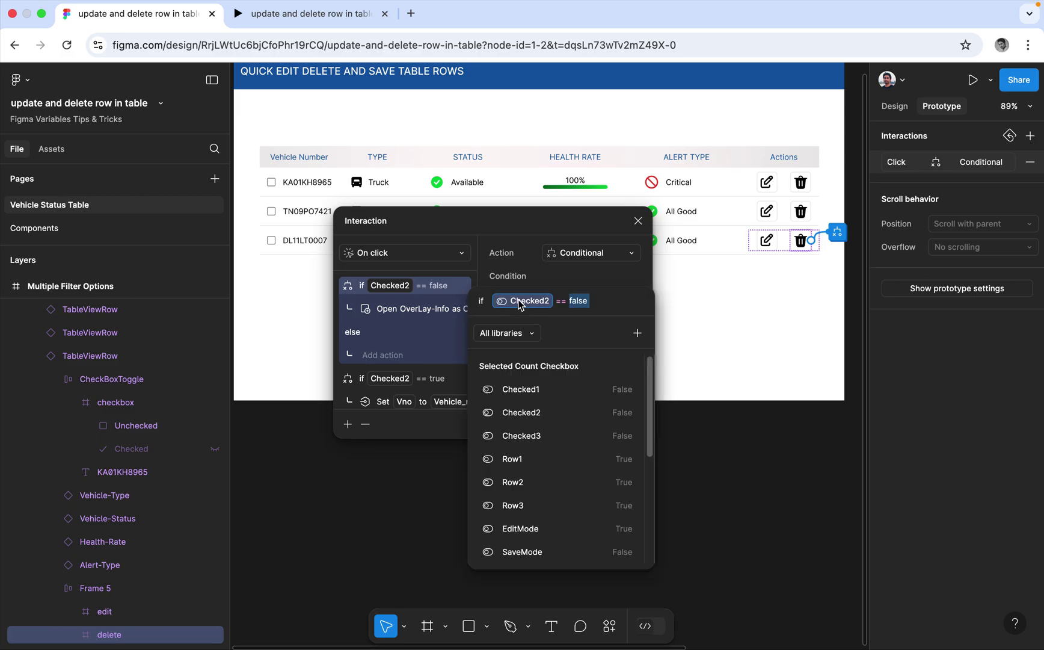
pyautogui.click(509, 436)
pyautogui.click(509, 390)
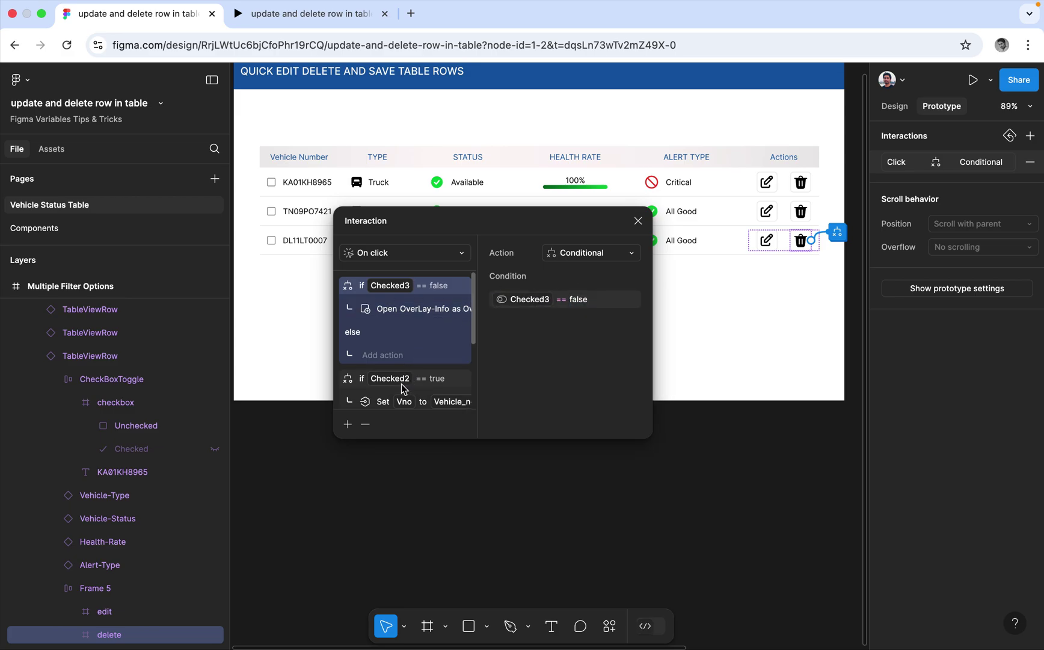
# Change the delete icon's second condition to Checked3 == true.
pyautogui.scroll(-2, 408, 367)
pyautogui.scroll(-1, 408, 364)
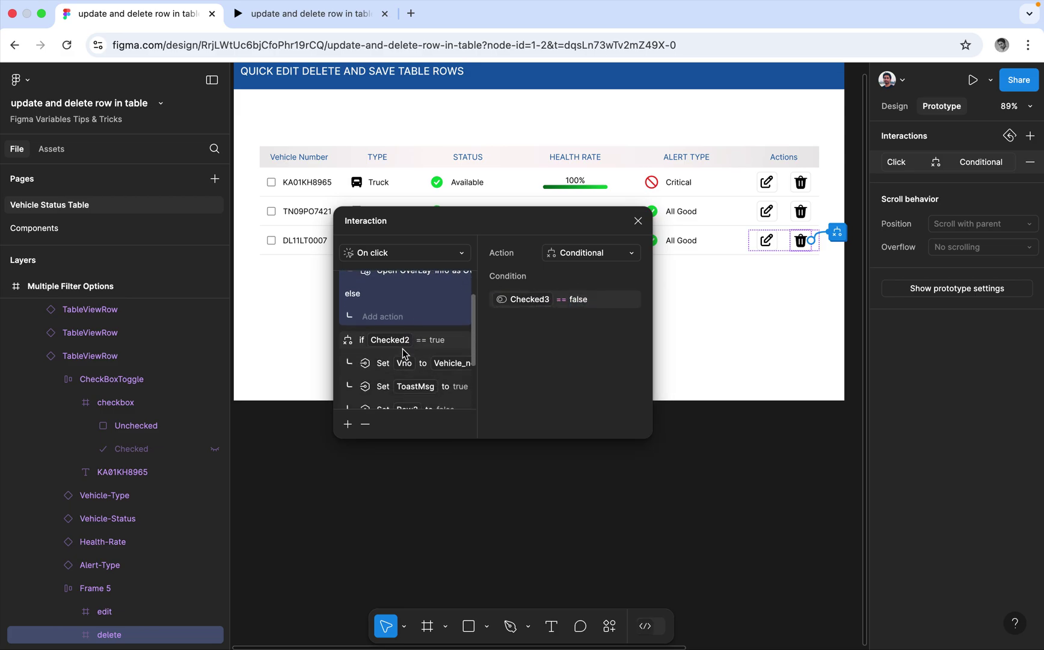
pyautogui.click(397, 341)
pyautogui.click(529, 299)
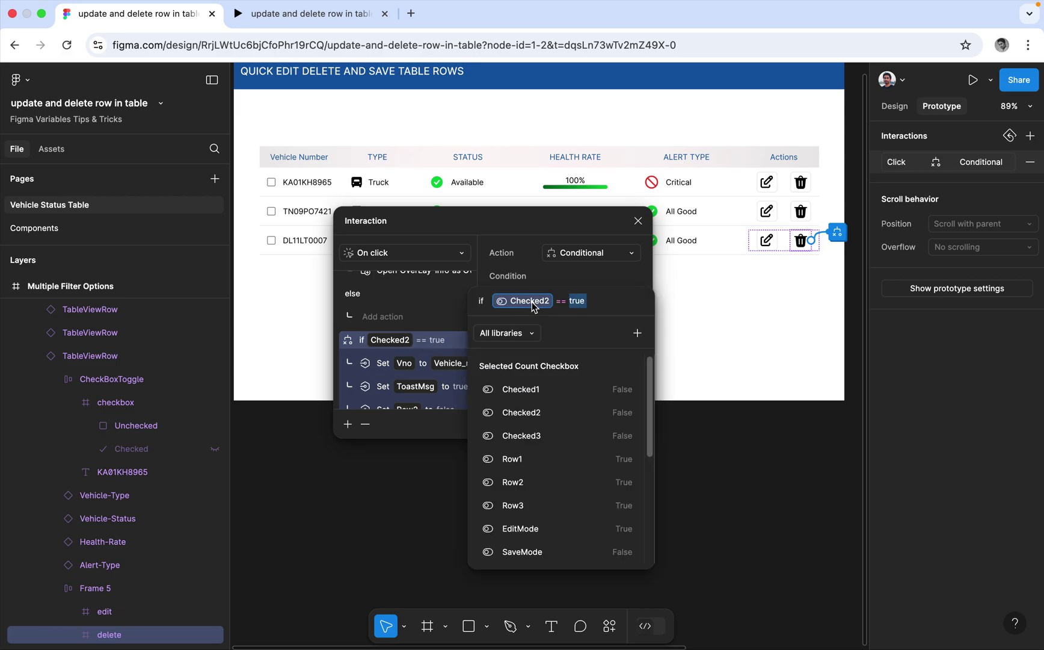
pyautogui.click(374, 369)
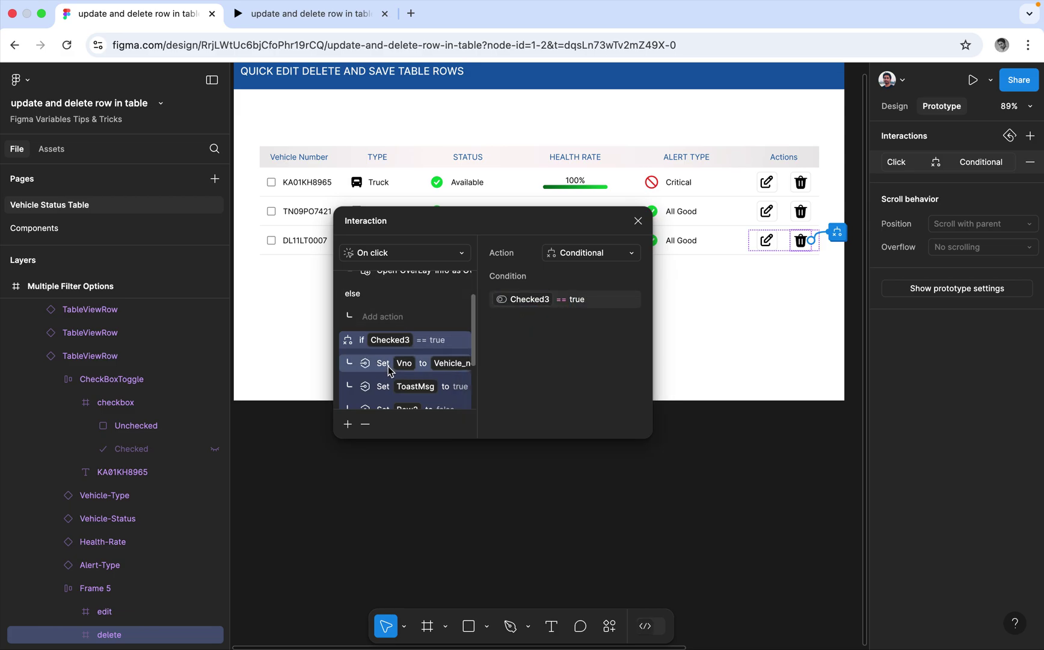
# In the delete icon's true branch, set the Vno variable's value to Vehicle_no3.
pyautogui.click(387, 369)
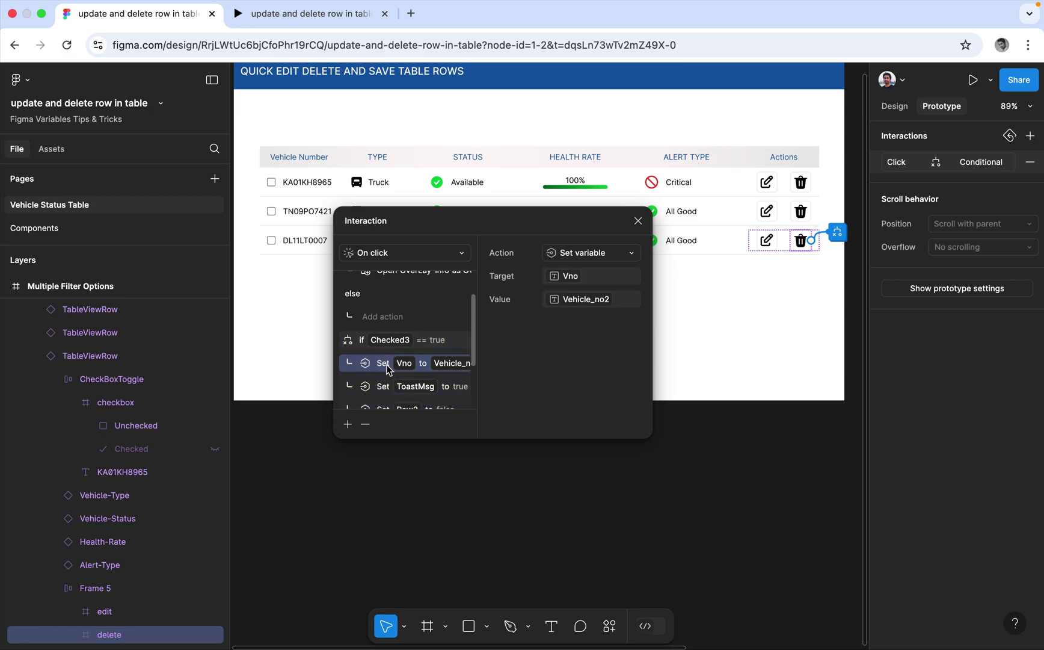
pyautogui.click(579, 306)
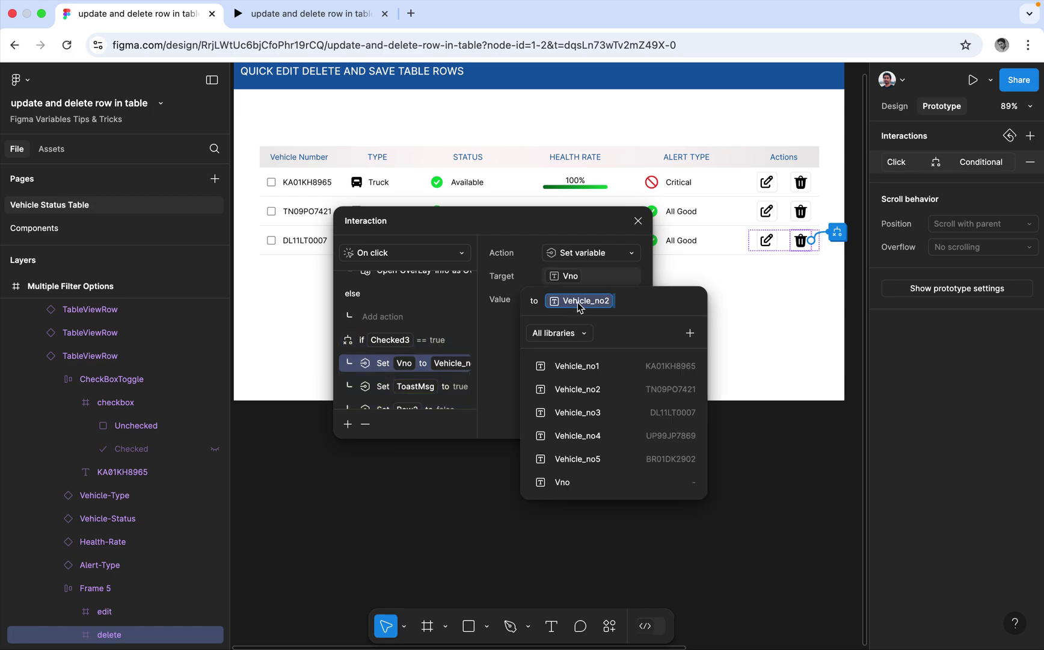
pyautogui.click(575, 413)
pyautogui.click(504, 352)
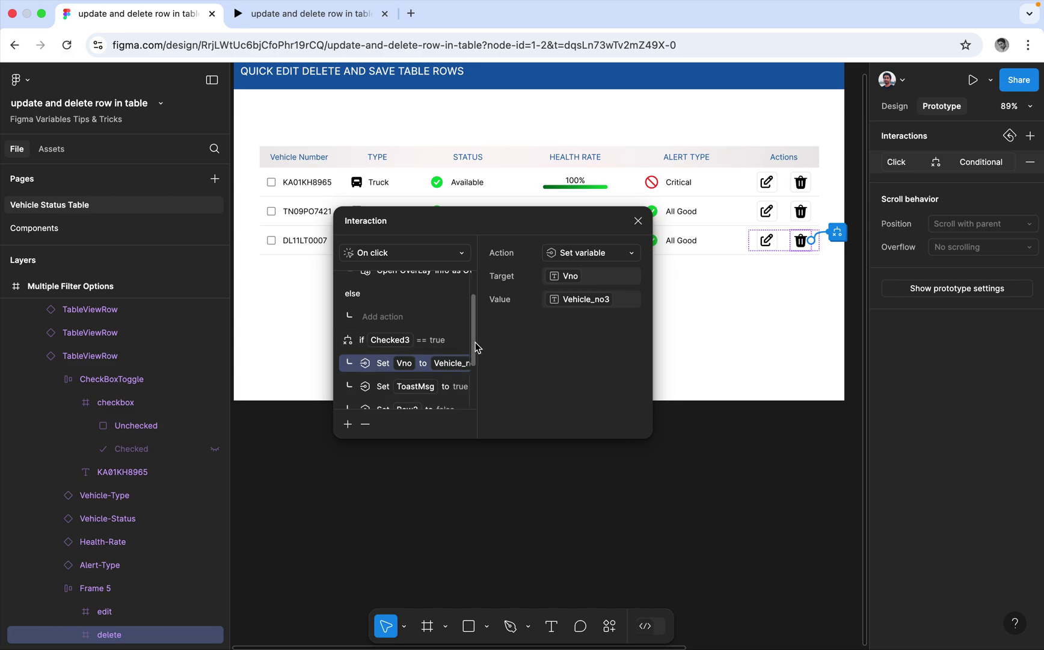
# Retarget the last set-variable action of the true branch to Row3 with the value false and close the interaction.
pyautogui.scroll(-2, 475, 347)
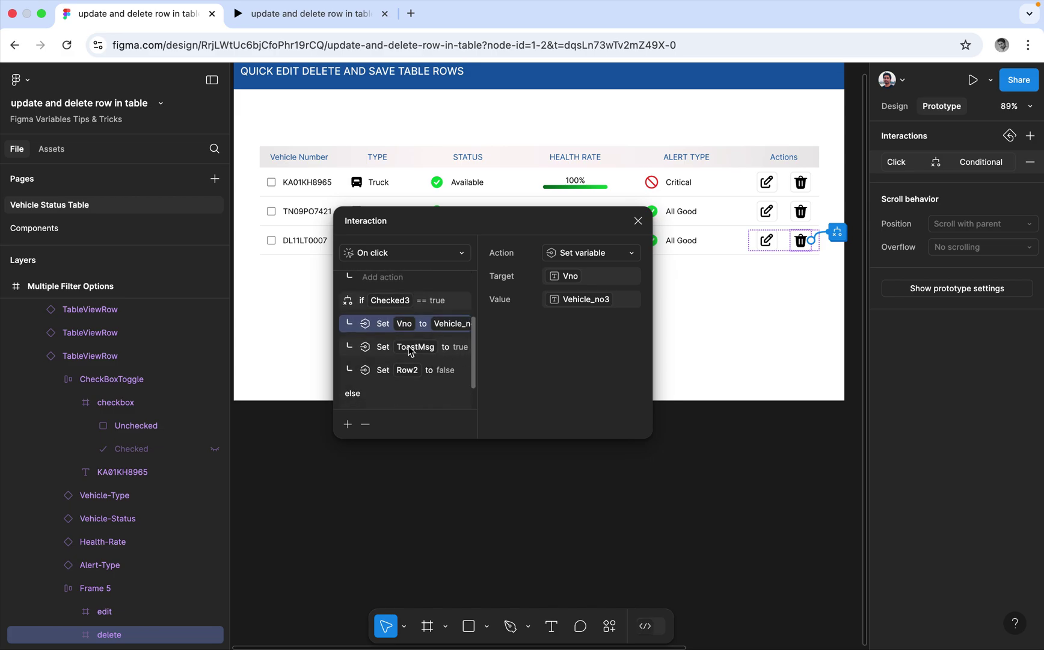
pyautogui.click(409, 351)
pyautogui.click(389, 373)
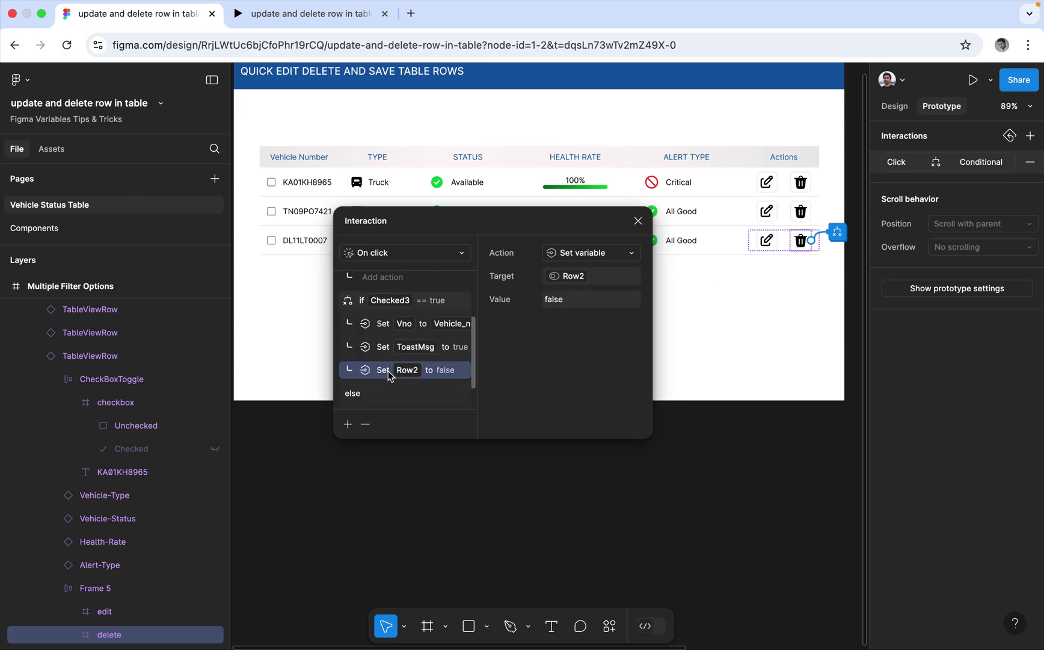
pyautogui.click(579, 278)
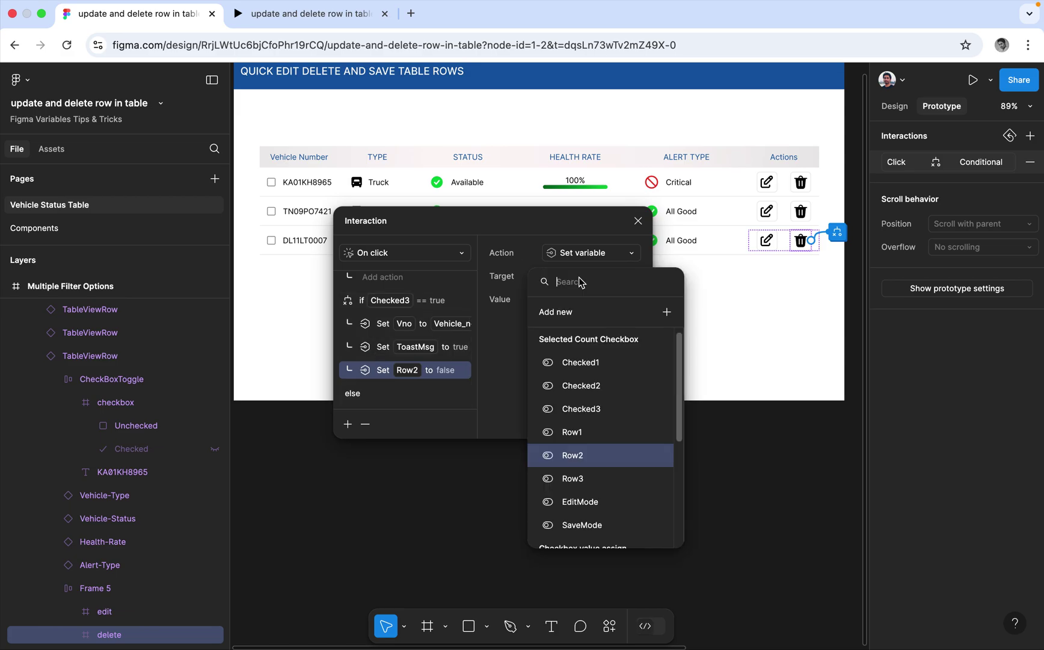
pyautogui.click(573, 479)
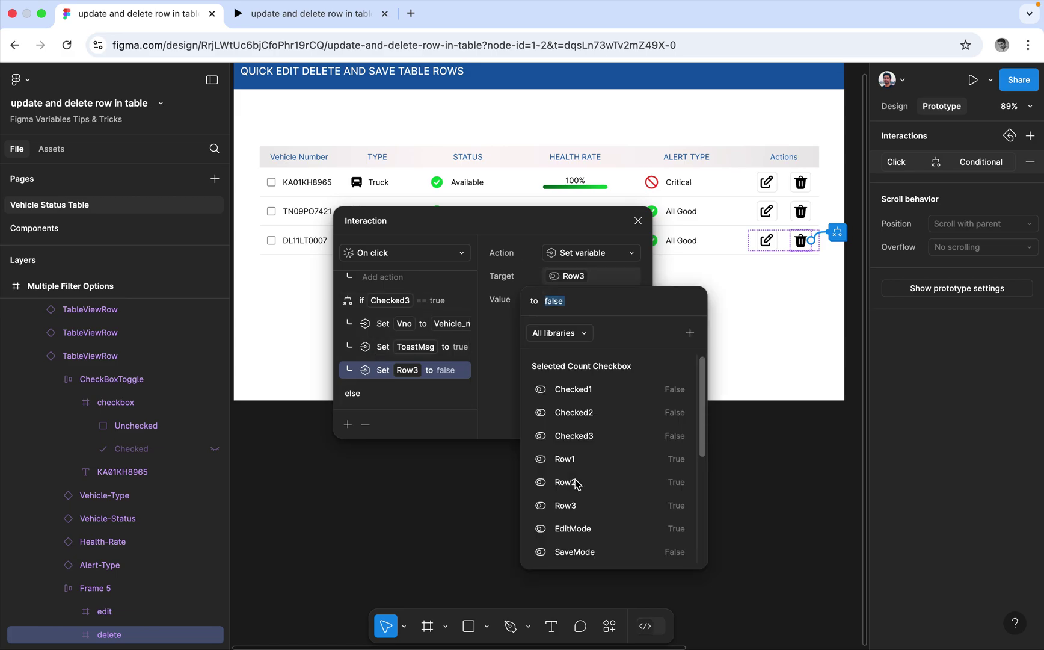
pyautogui.click(504, 364)
pyautogui.click(638, 221)
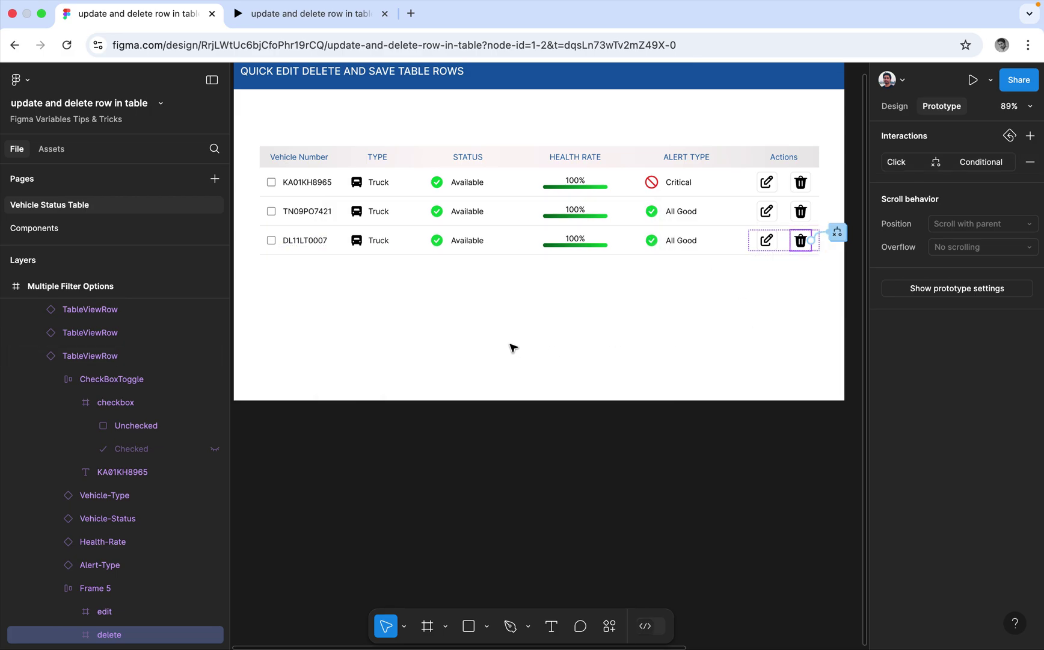
# Select the Multiple Filter Options frame and run it as a prototype presentation.
pyautogui.scroll(5, 512, 346)
pyautogui.scroll(-2, 512, 347)
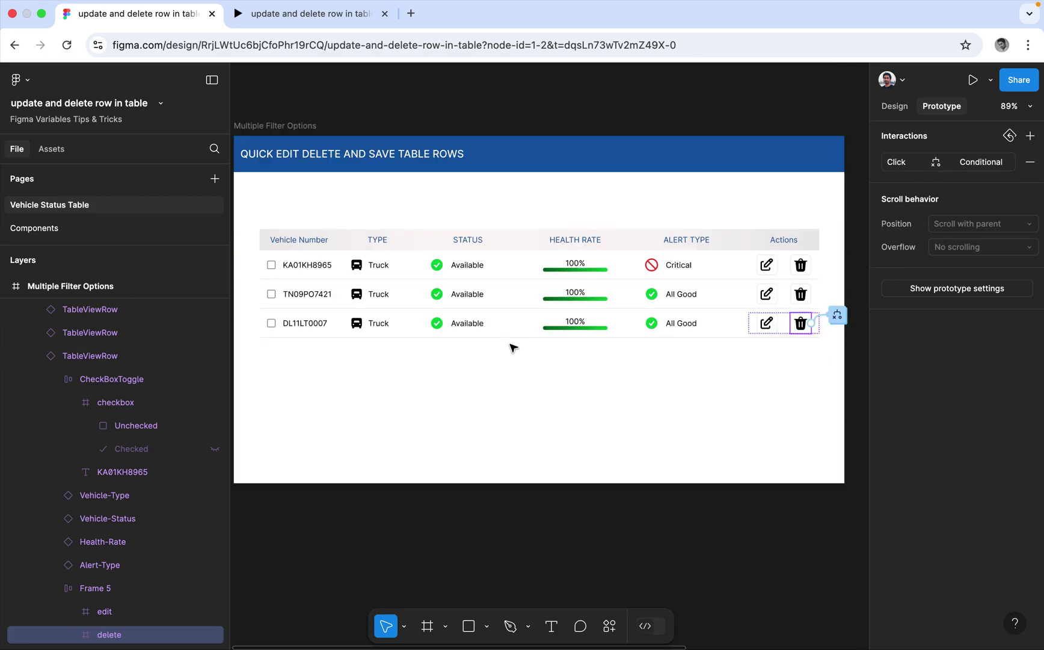
pyautogui.click(290, 127)
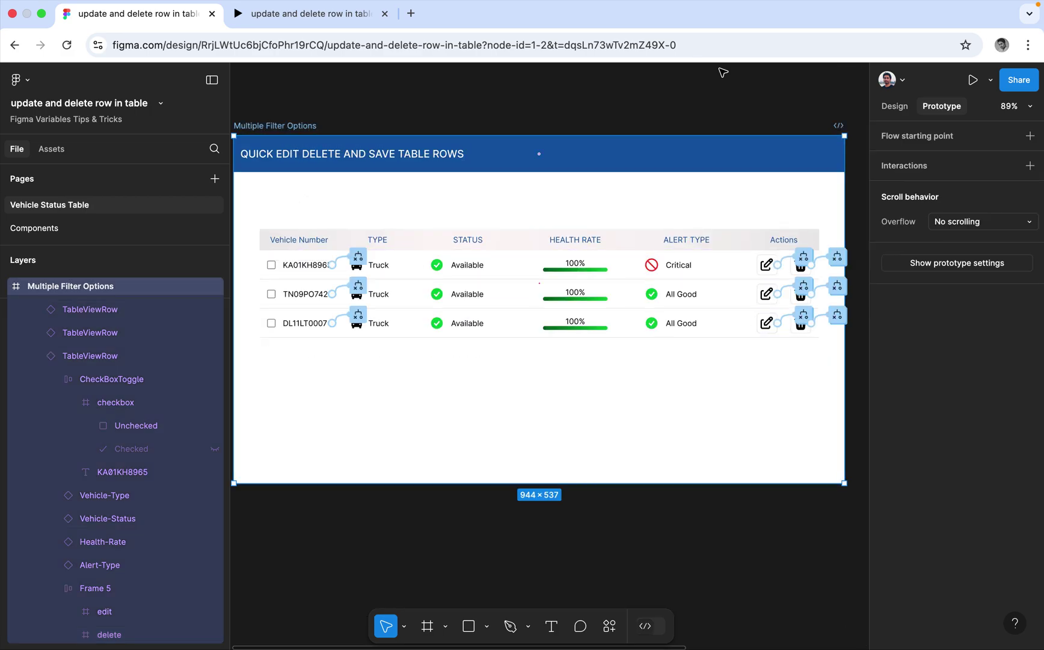
pyautogui.click(991, 80)
pyautogui.click(943, 111)
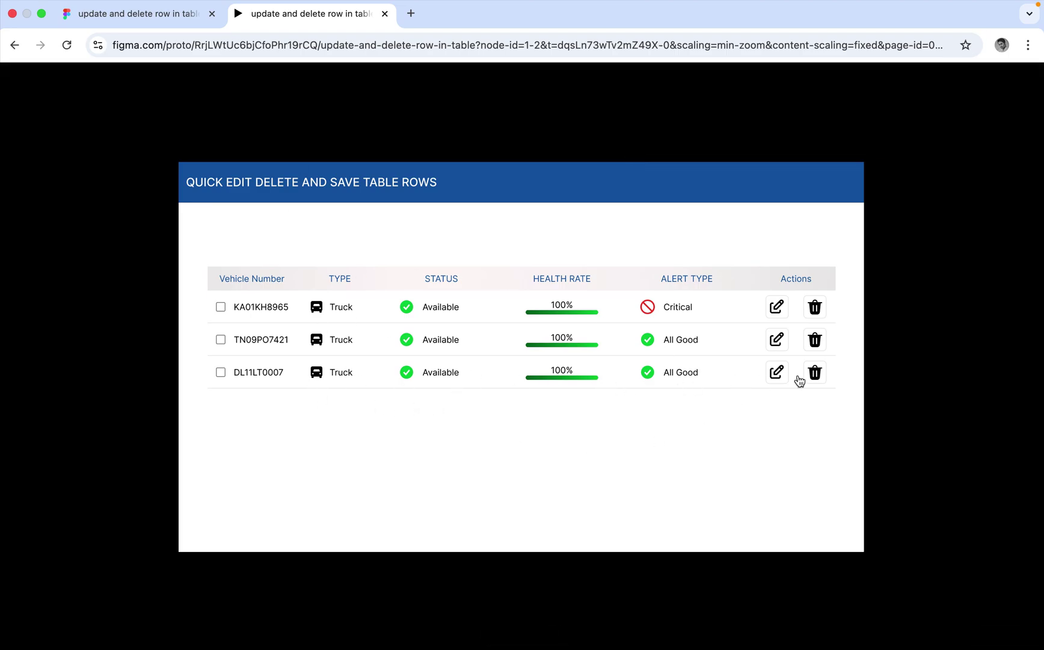
# Test the third row's edit icon without a selection, dismiss the alert, and start editing the row with its checkbox ticked.
pyautogui.click(775, 374)
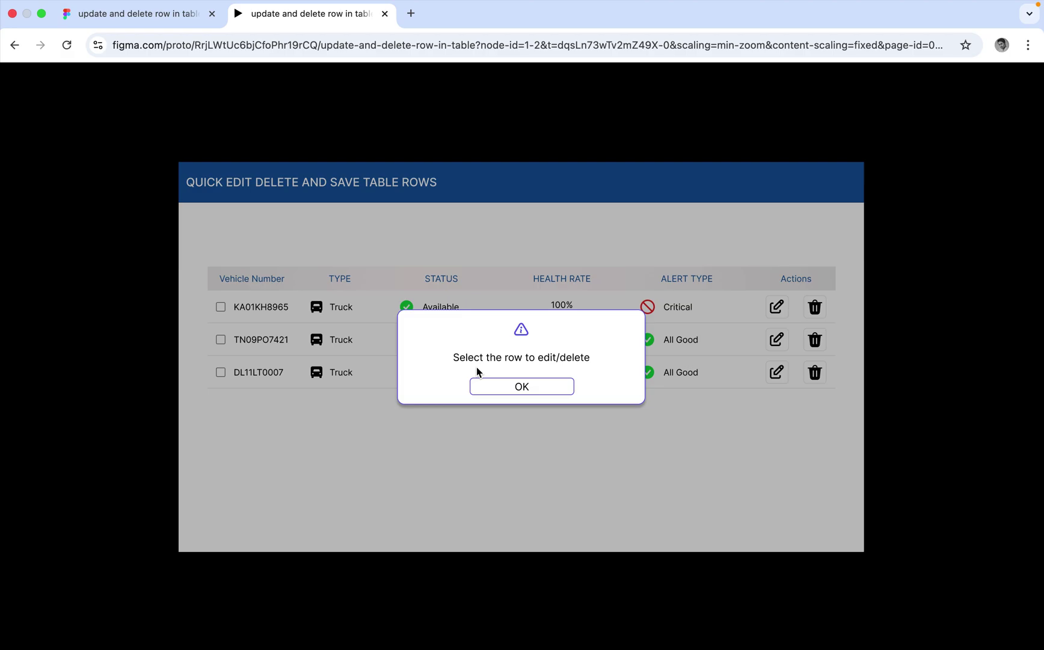
pyautogui.click(541, 389)
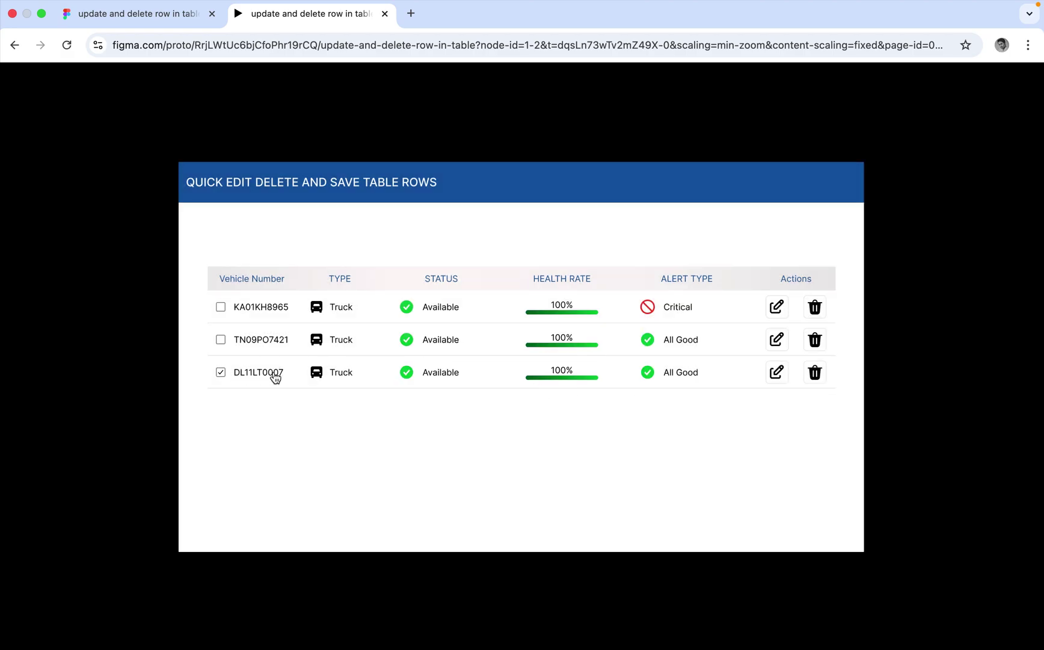
pyautogui.click(782, 374)
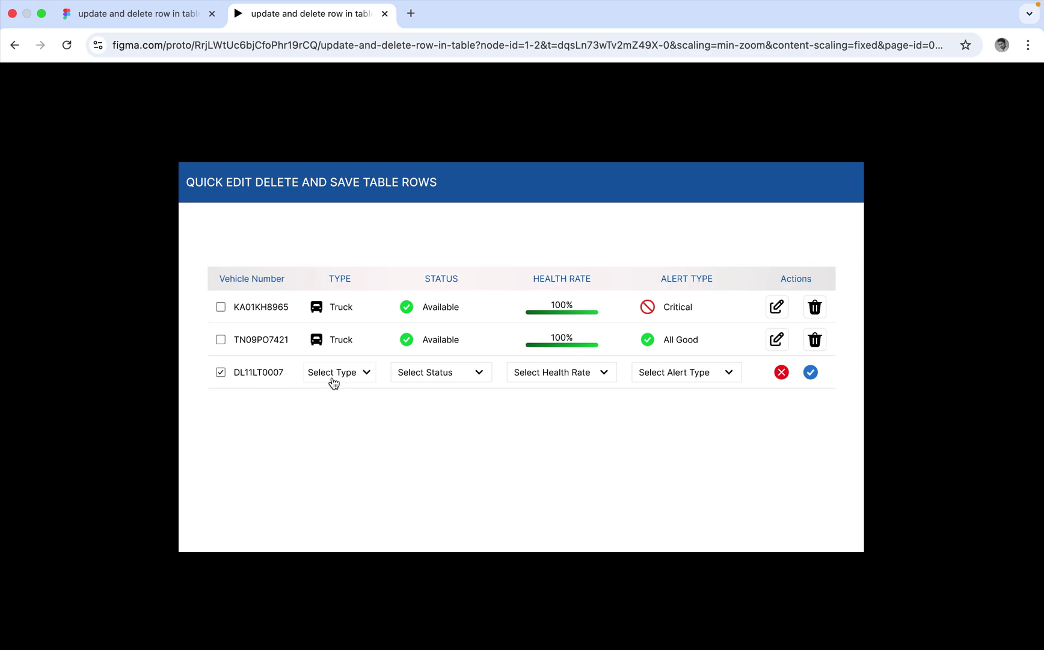
# Review the file's local variables in the Checkbox value assign collection, close them, and return to the running prototype.
pyautogui.click(144, 14)
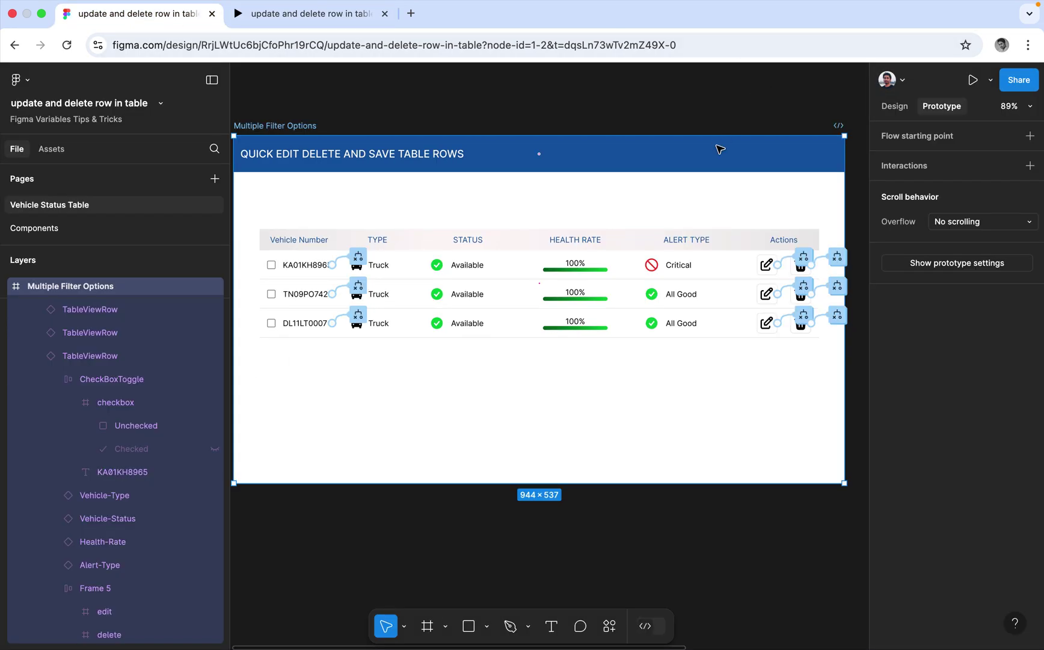
pyautogui.click(793, 105)
pyautogui.click(895, 108)
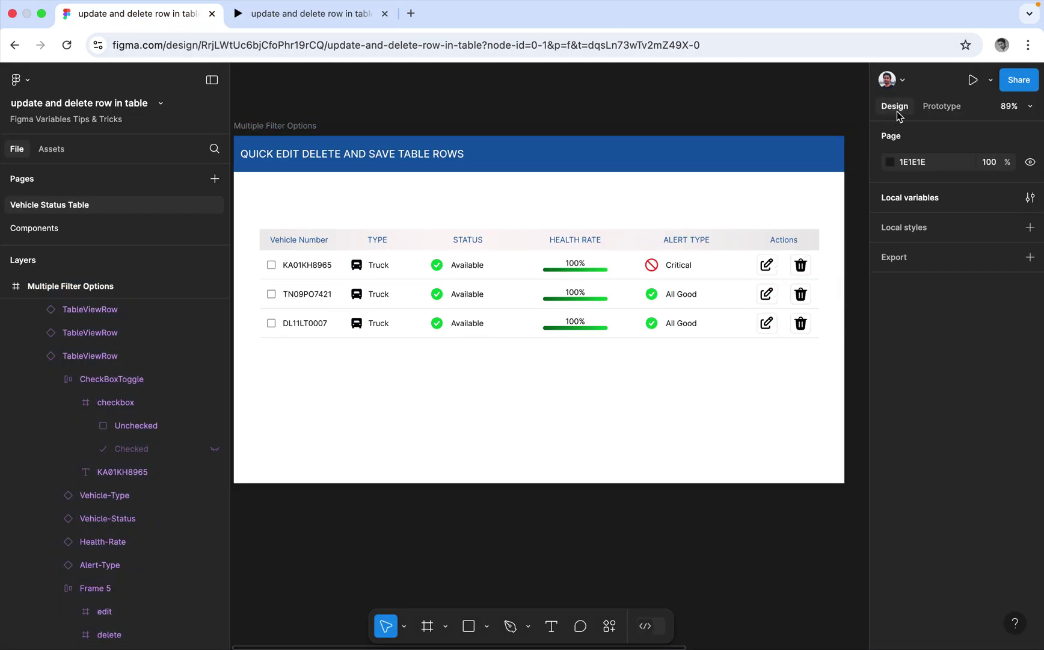
pyautogui.click(897, 205)
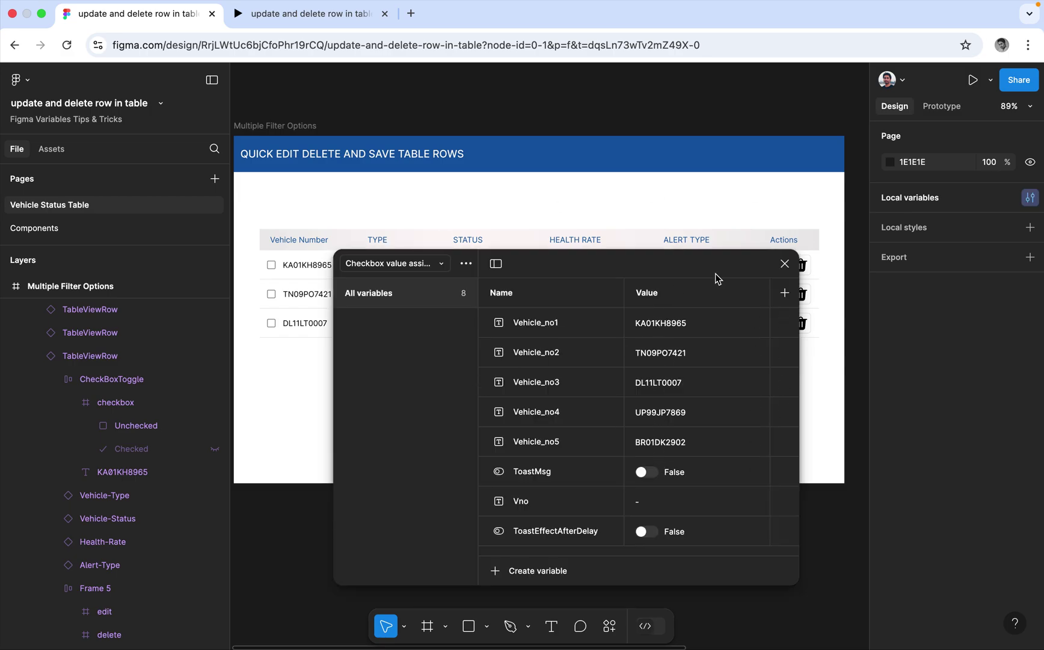
pyautogui.click(785, 265)
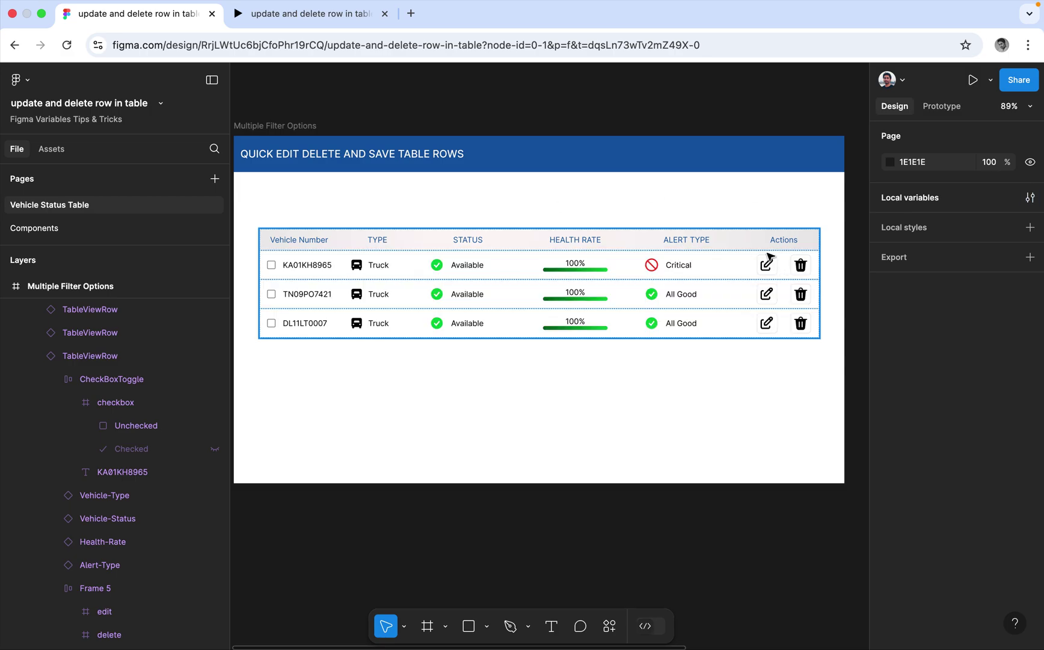
pyautogui.click(326, 14)
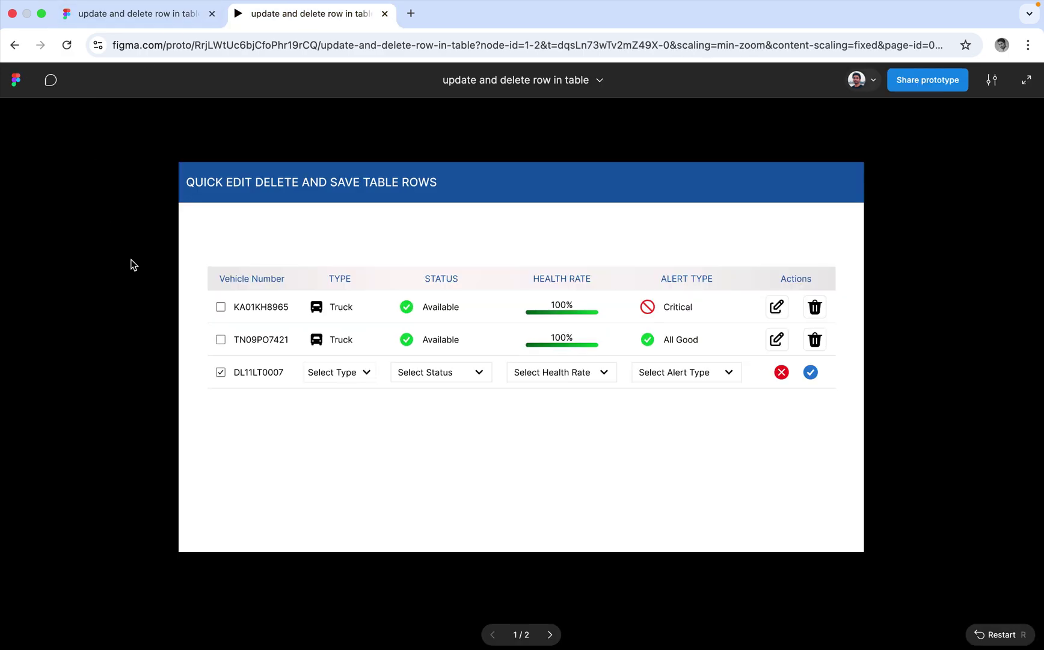
# In the prototype's third row, set the type to Truck and the status to En Route.
pyautogui.click(361, 374)
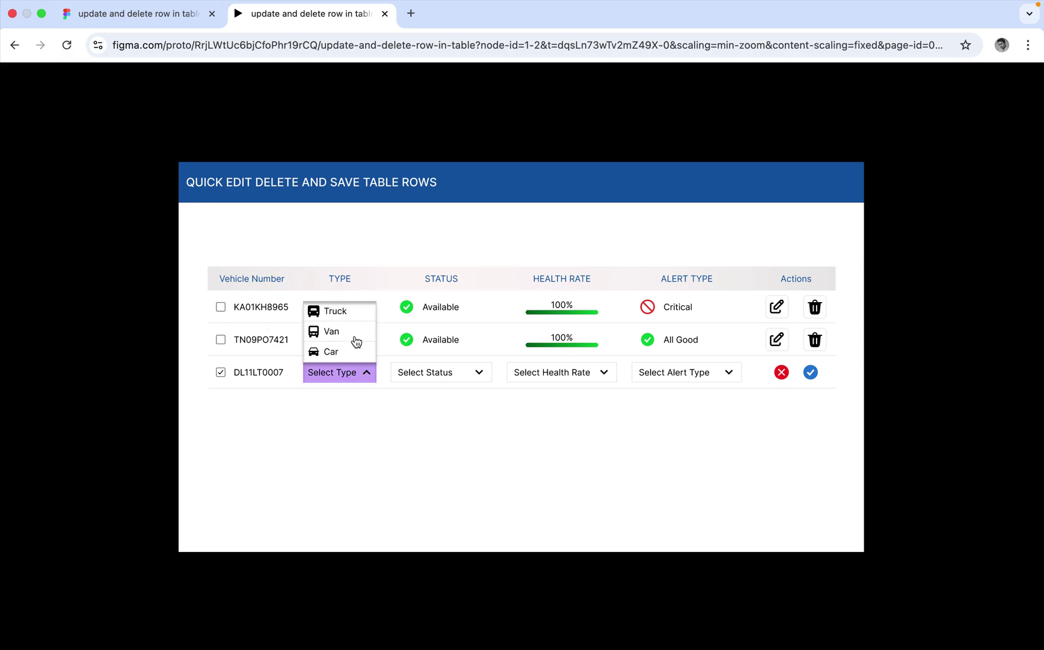
pyautogui.click(350, 313)
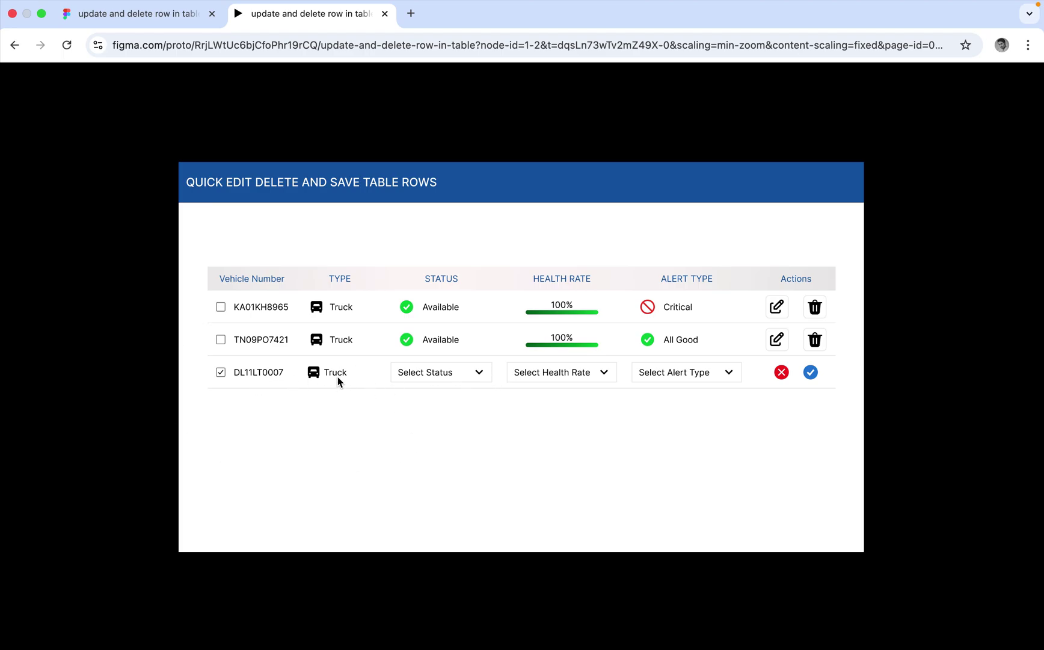
pyautogui.click(454, 373)
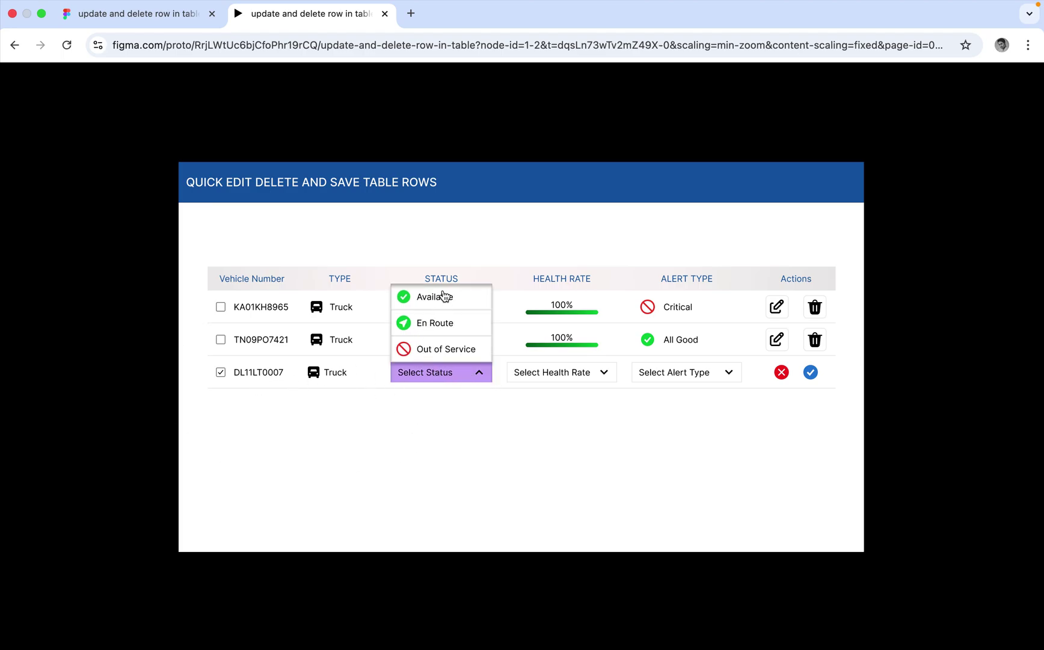
pyautogui.click(437, 331)
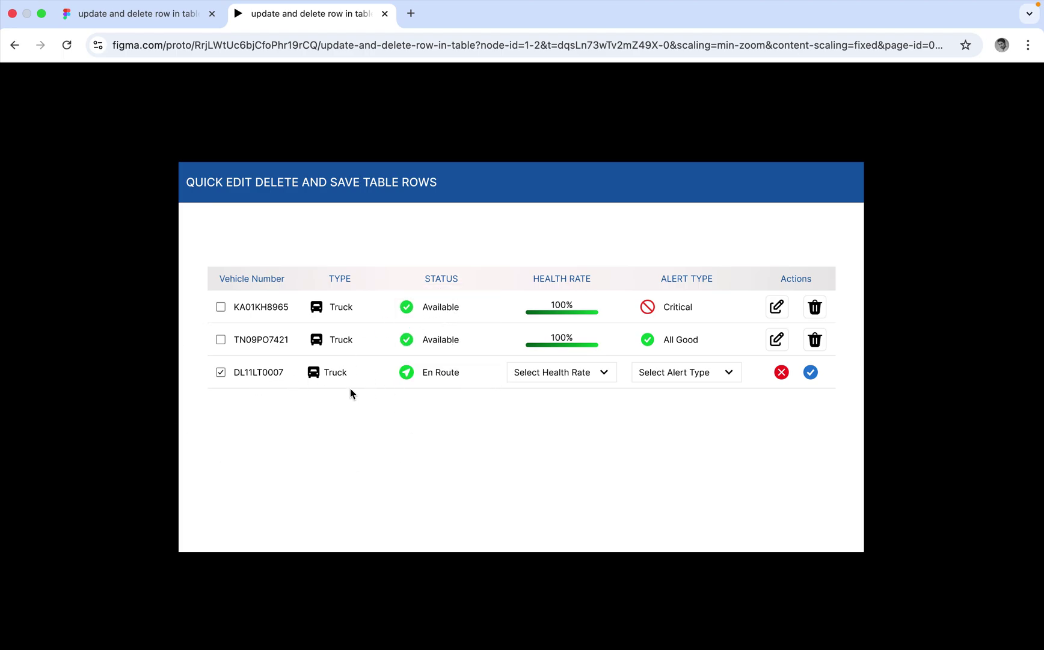
# Set the third row's health rate to 80% and its alert type to Attention.
pyautogui.click(595, 374)
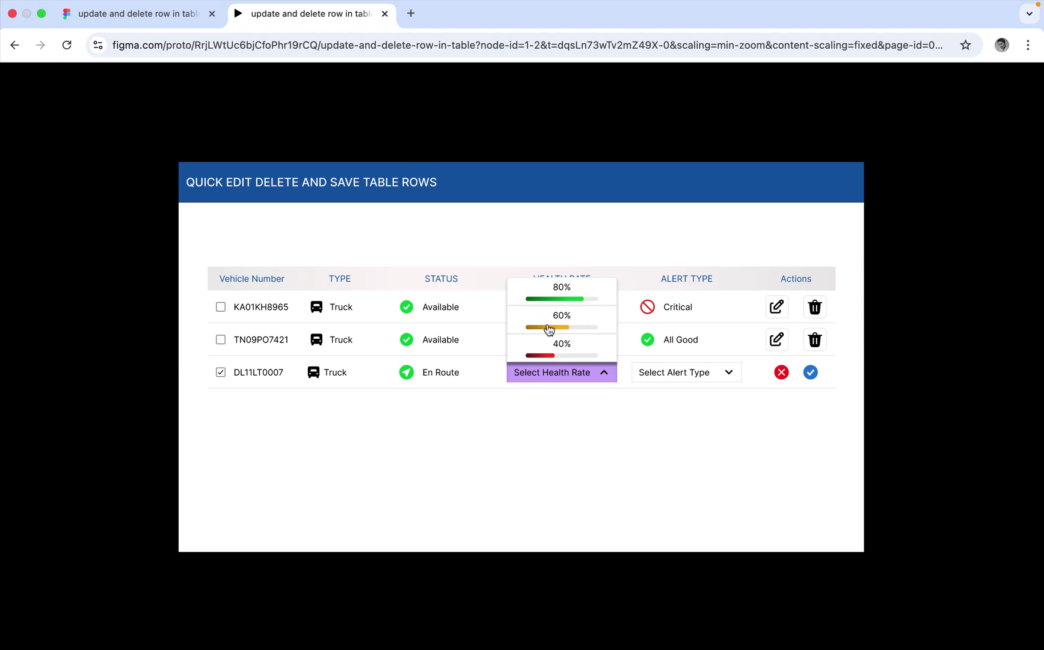
pyautogui.click(579, 298)
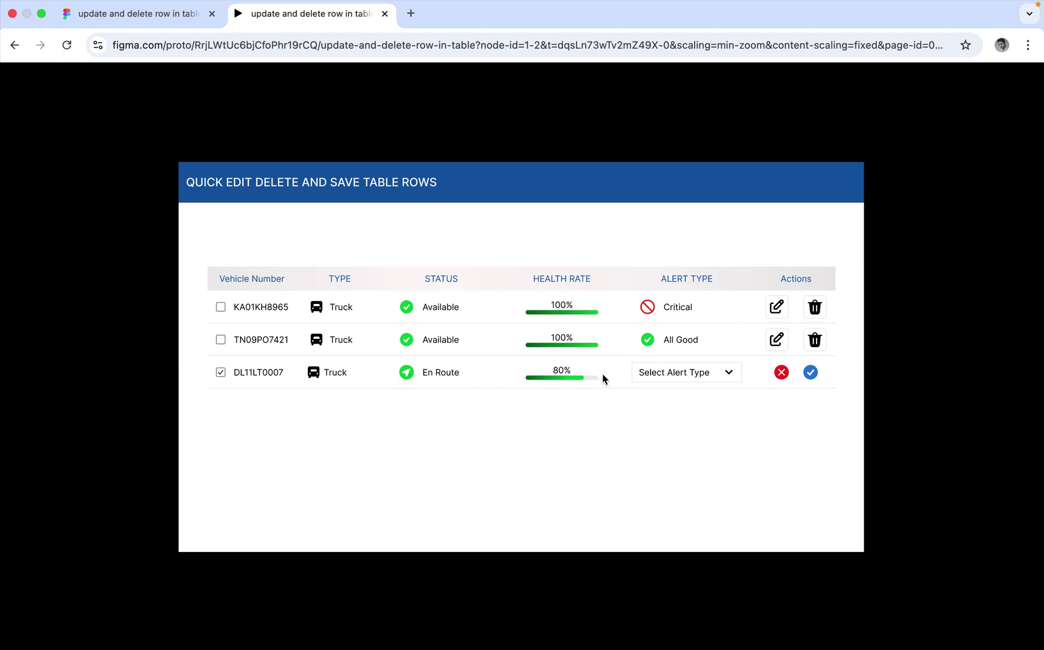
pyautogui.click(708, 373)
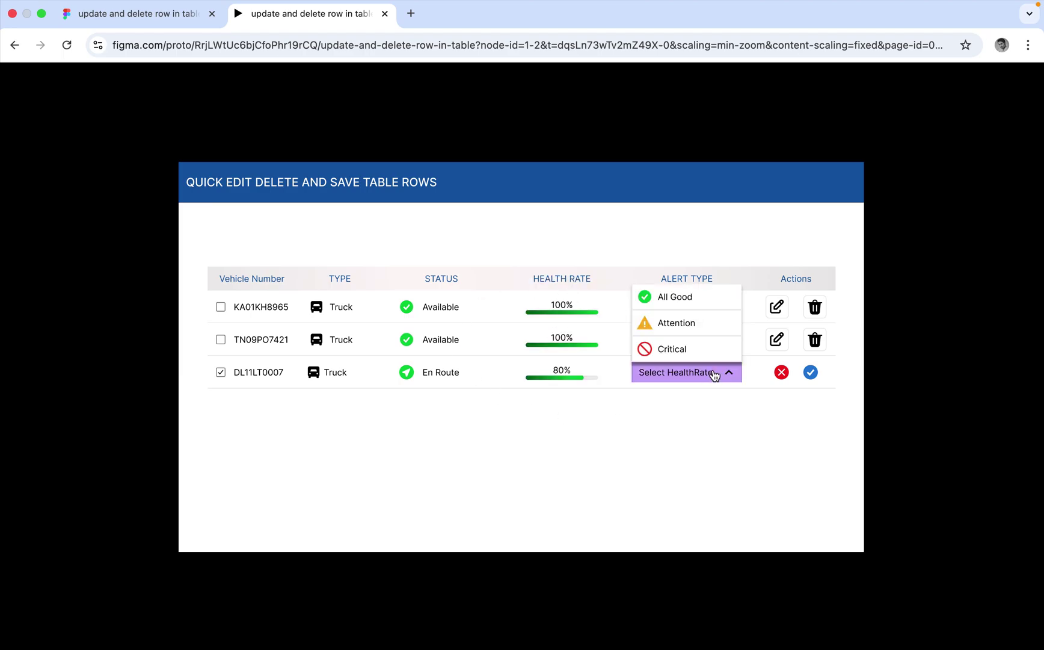
pyautogui.click(697, 323)
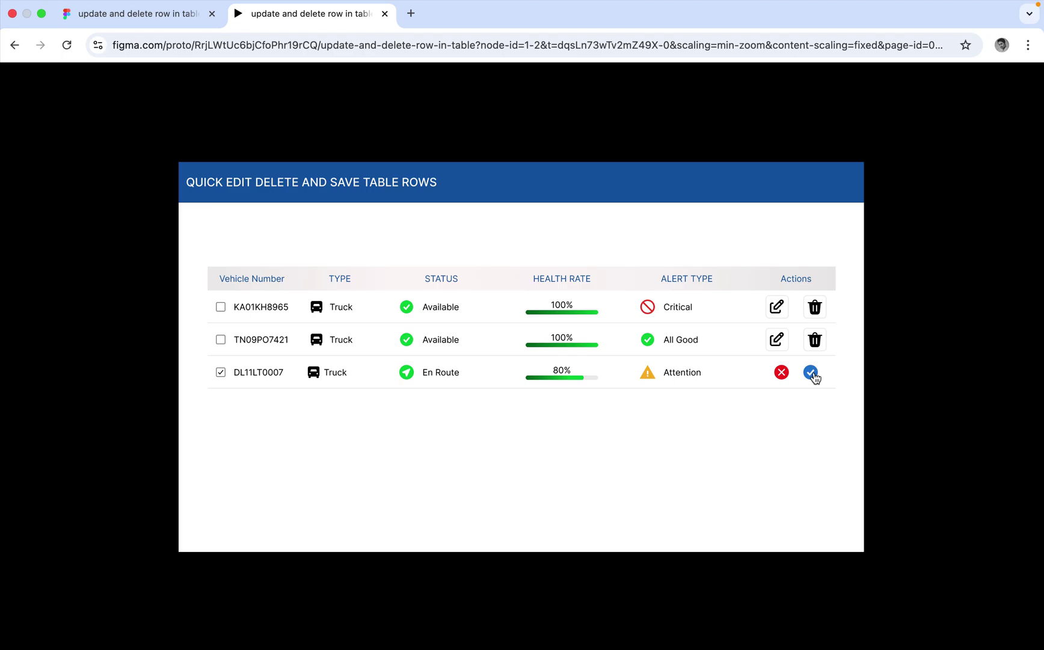
# Cancel the third row's edits, reopen it for editing, and test cancelling again with the type options open.
pyautogui.click(782, 373)
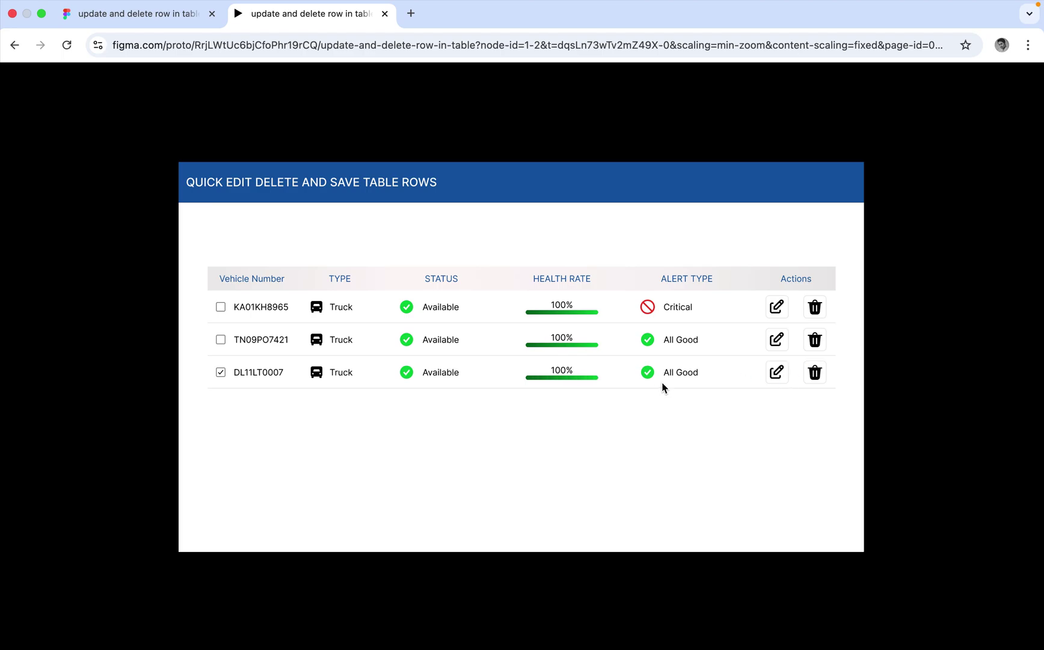
pyautogui.click(777, 373)
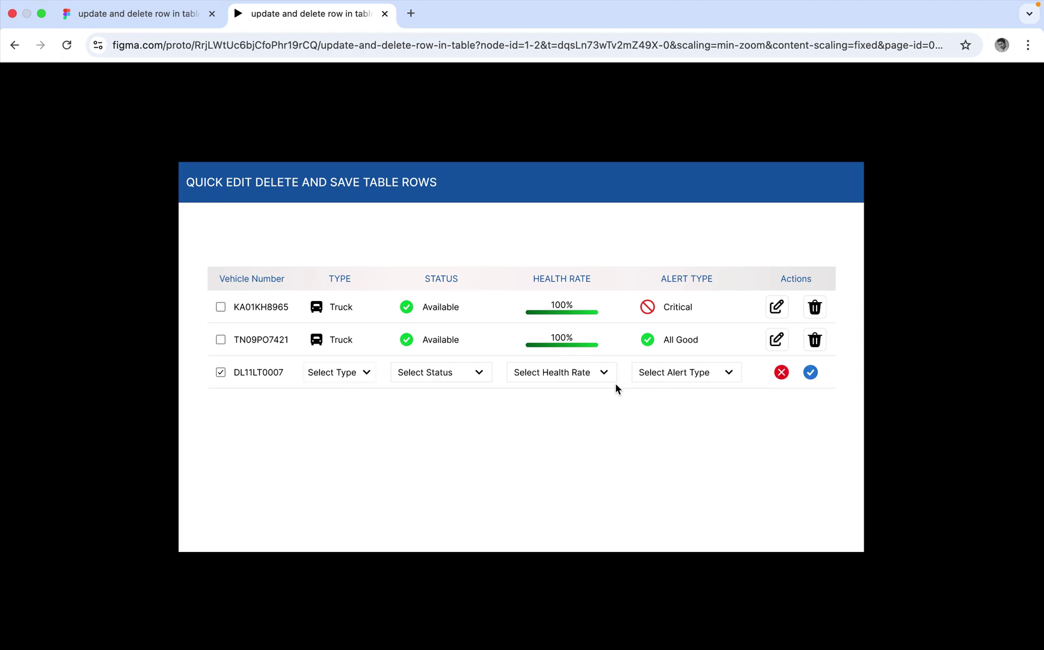
pyautogui.click(366, 373)
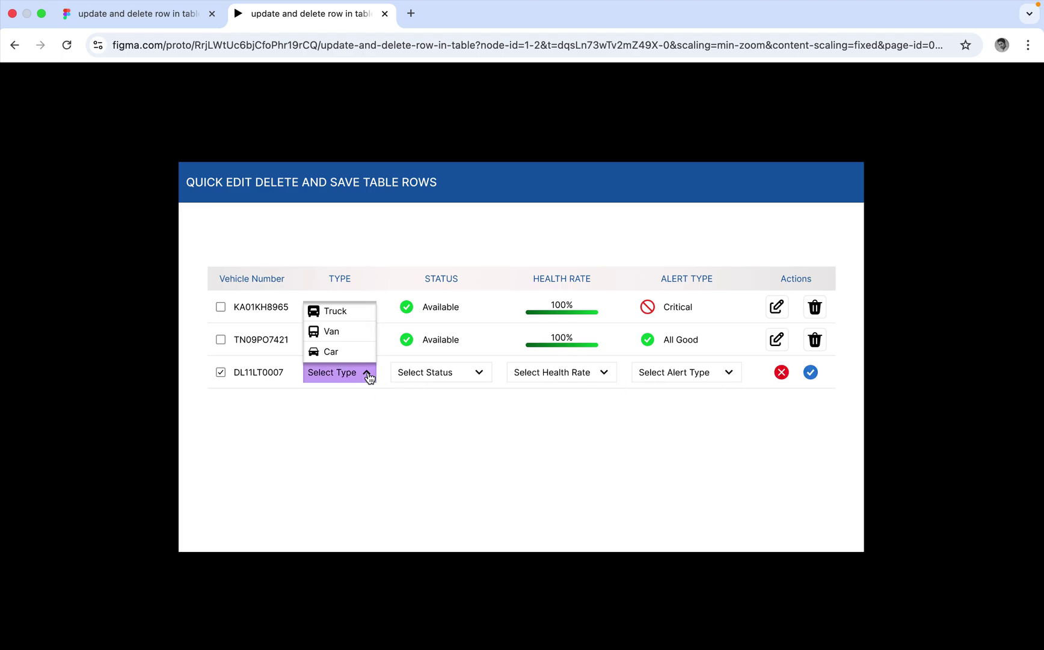
pyautogui.click(780, 374)
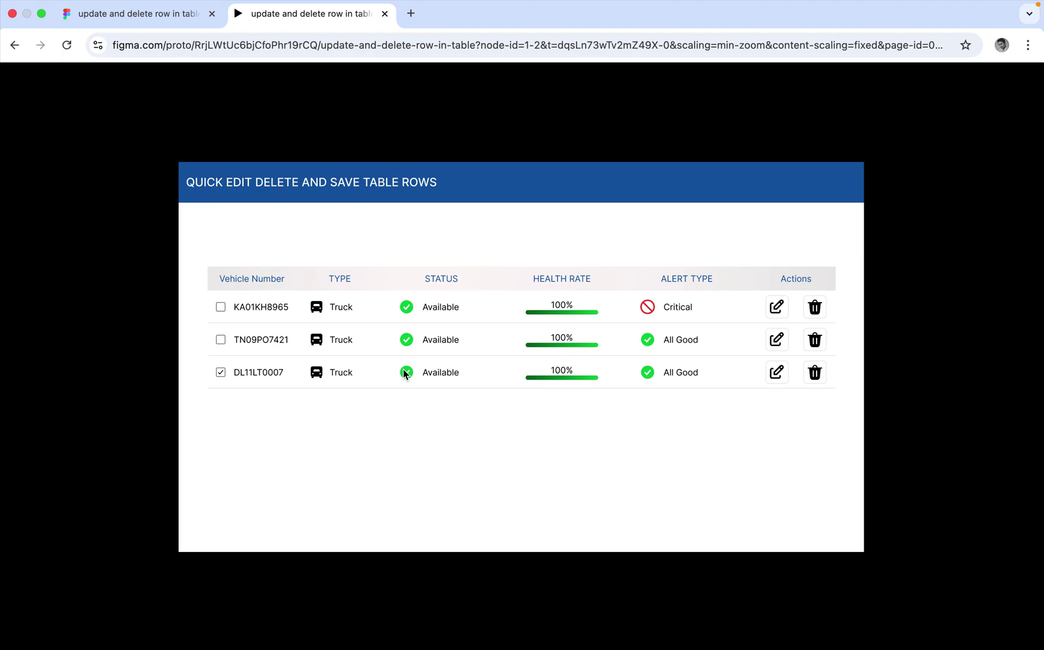
# Reopen the third row for editing and set its type to Van and status to En Route.
pyautogui.click(777, 375)
pyautogui.click(368, 373)
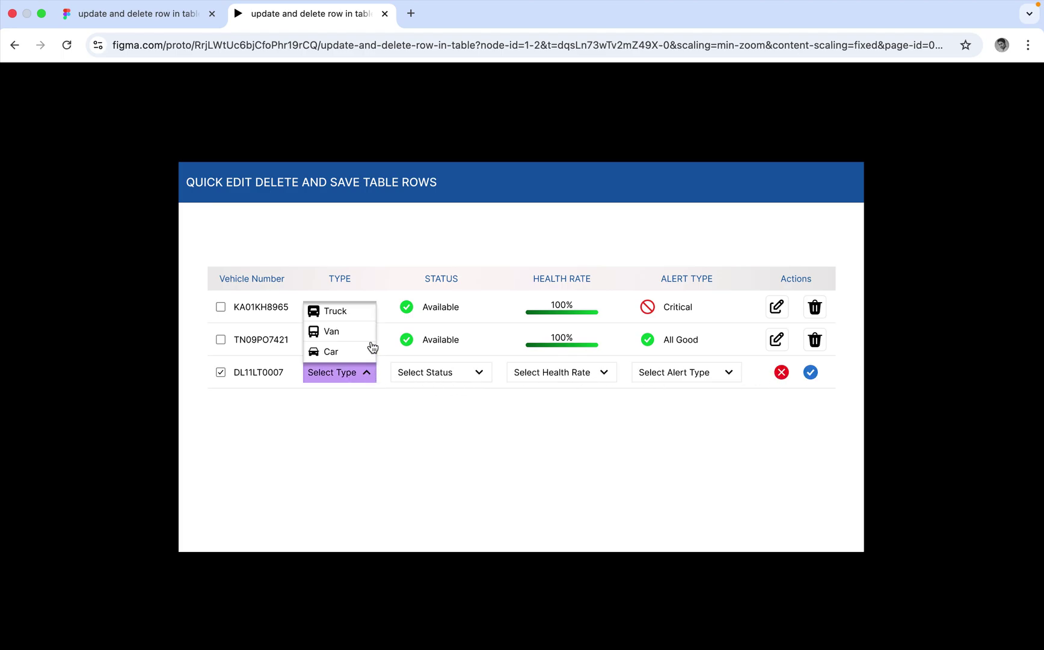
pyautogui.click(365, 334)
pyautogui.click(477, 375)
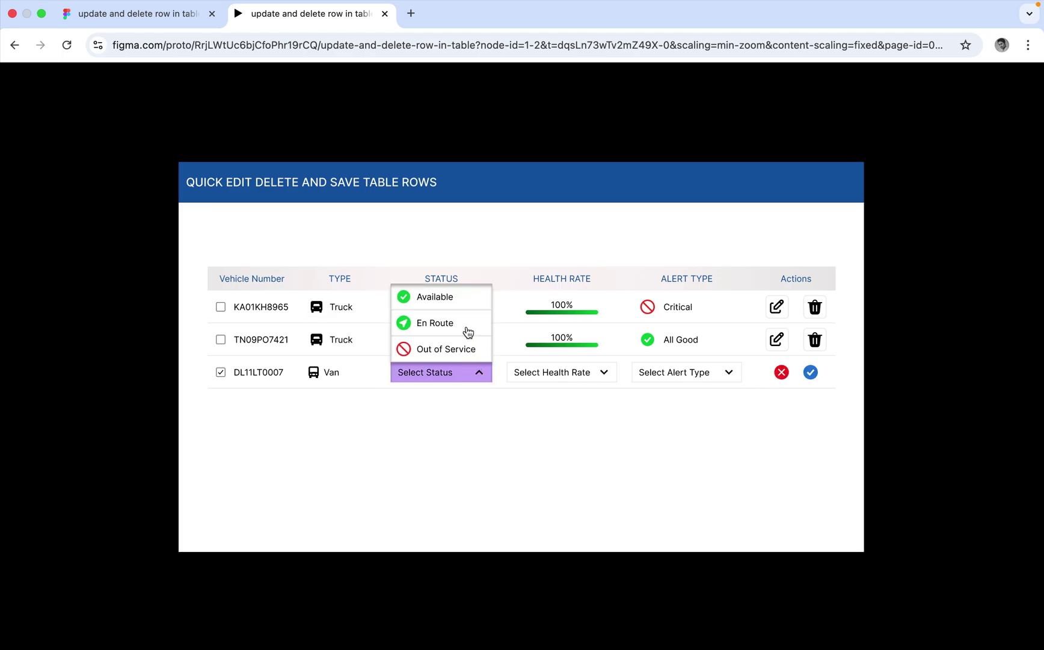
pyautogui.click(470, 334)
# Set the third row's health rate to 60% and its alert type to Attention.
pyautogui.click(600, 378)
pyautogui.click(597, 325)
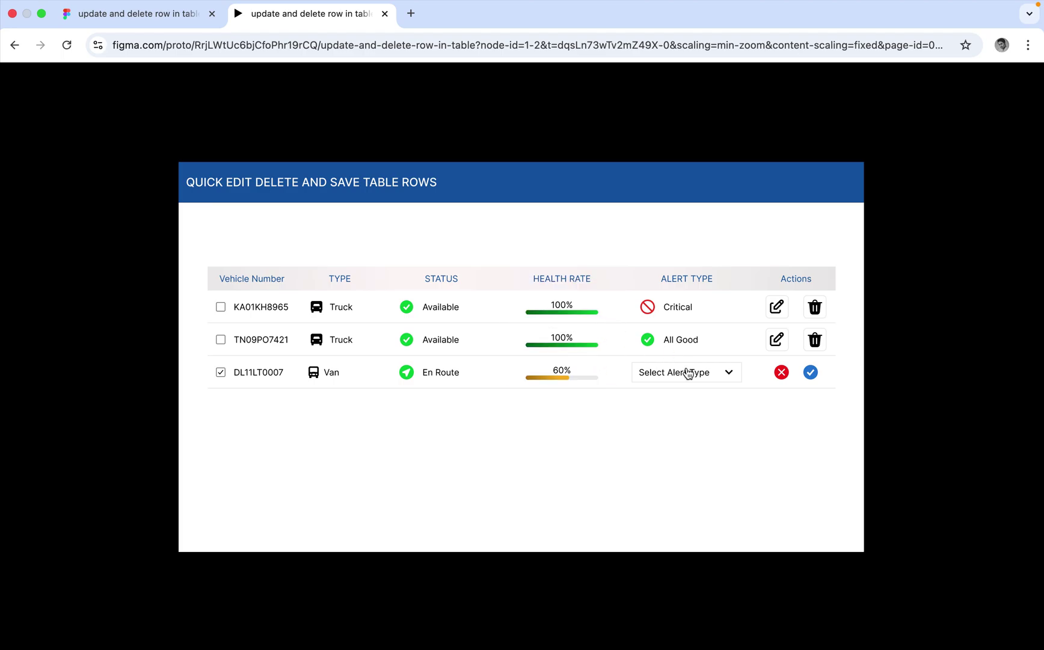
pyautogui.click(690, 374)
pyautogui.click(677, 324)
# Save the edited third row, delete it, and dismiss the removal message.
pyautogui.click(811, 373)
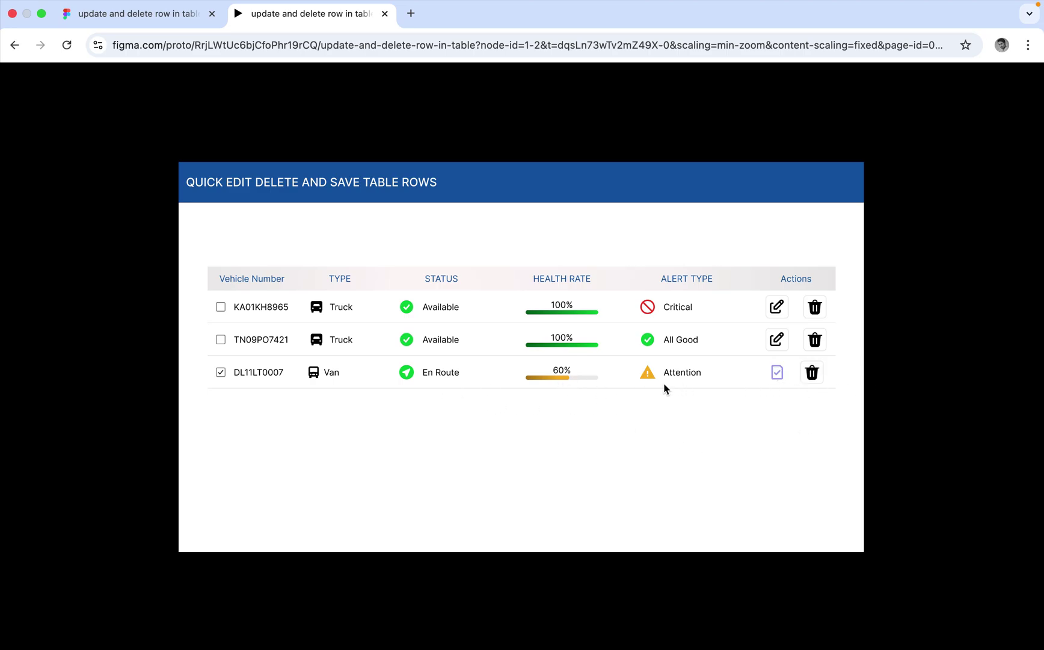
pyautogui.click(813, 373)
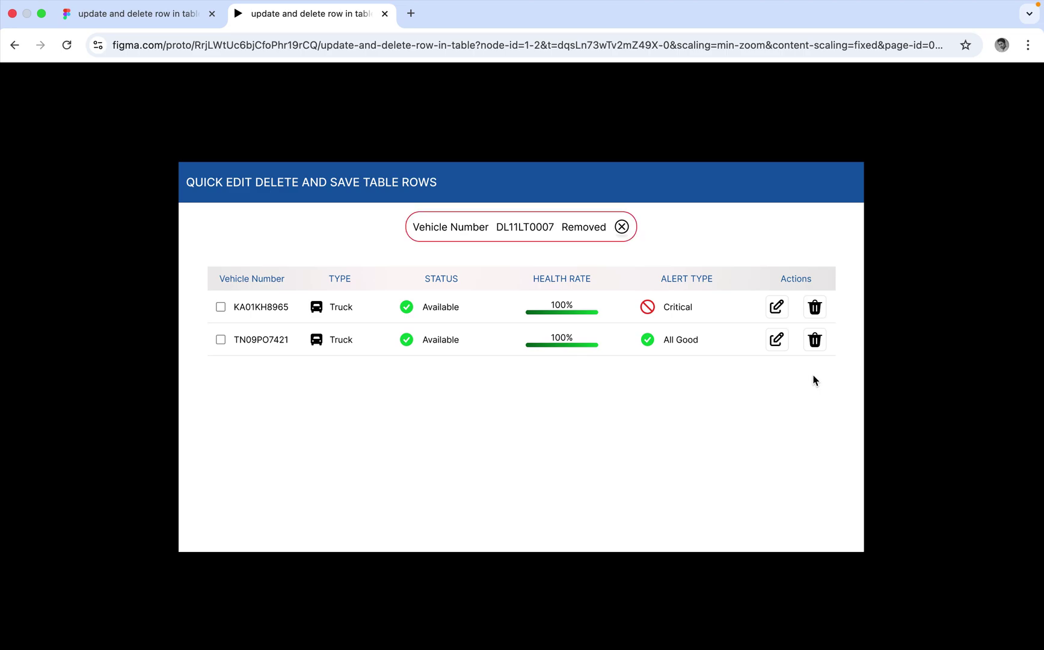
pyautogui.click(622, 227)
# Return to the design file and review the local variables in the Selected Count collection alongside the table.
pyautogui.click(69, 15)
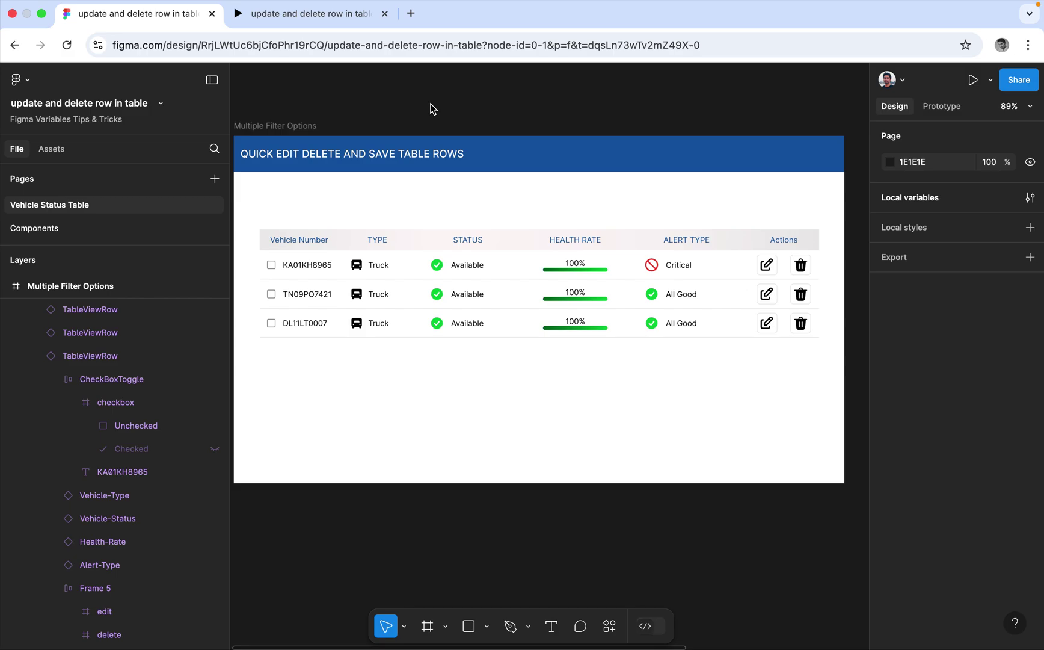
pyautogui.click(897, 205)
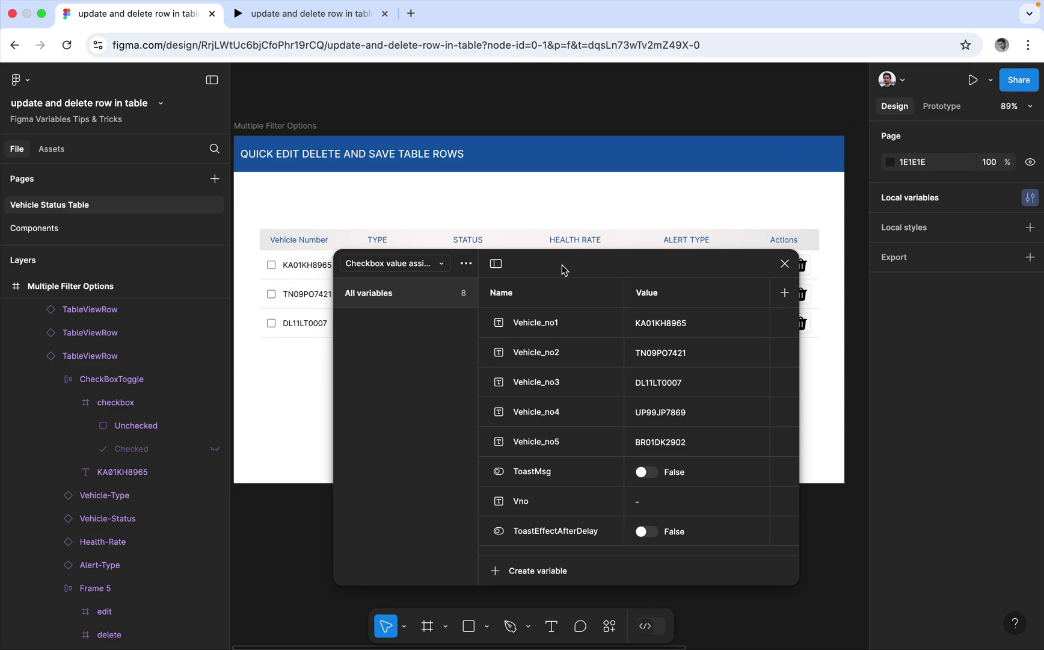
pyautogui.moveTo(564, 269); pyautogui.dragTo(541, 196)
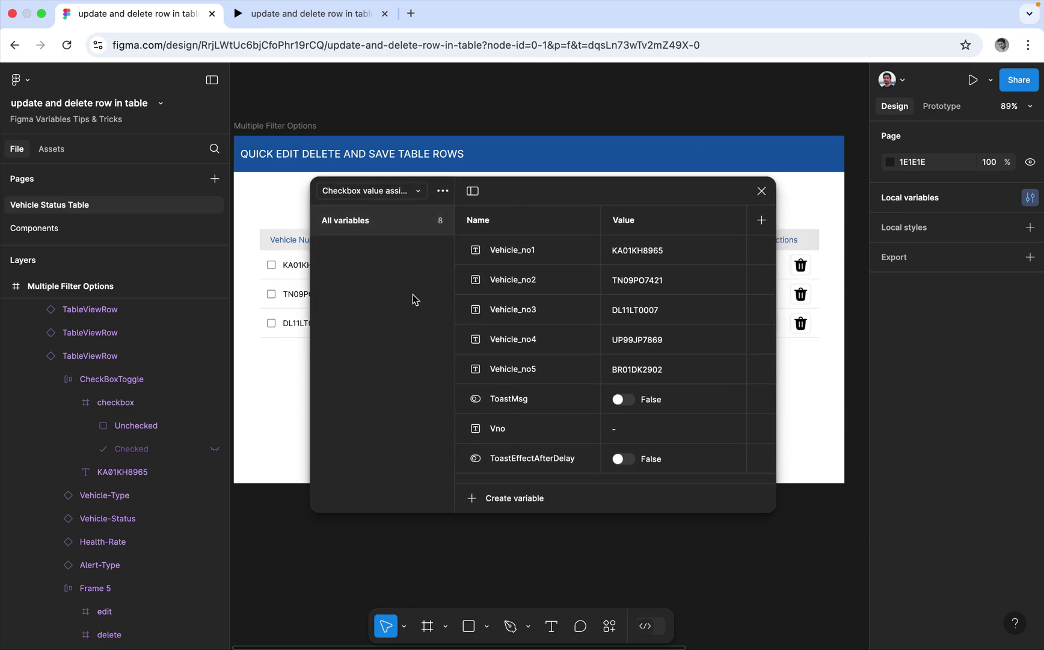
pyautogui.click(418, 194)
pyautogui.click(410, 209)
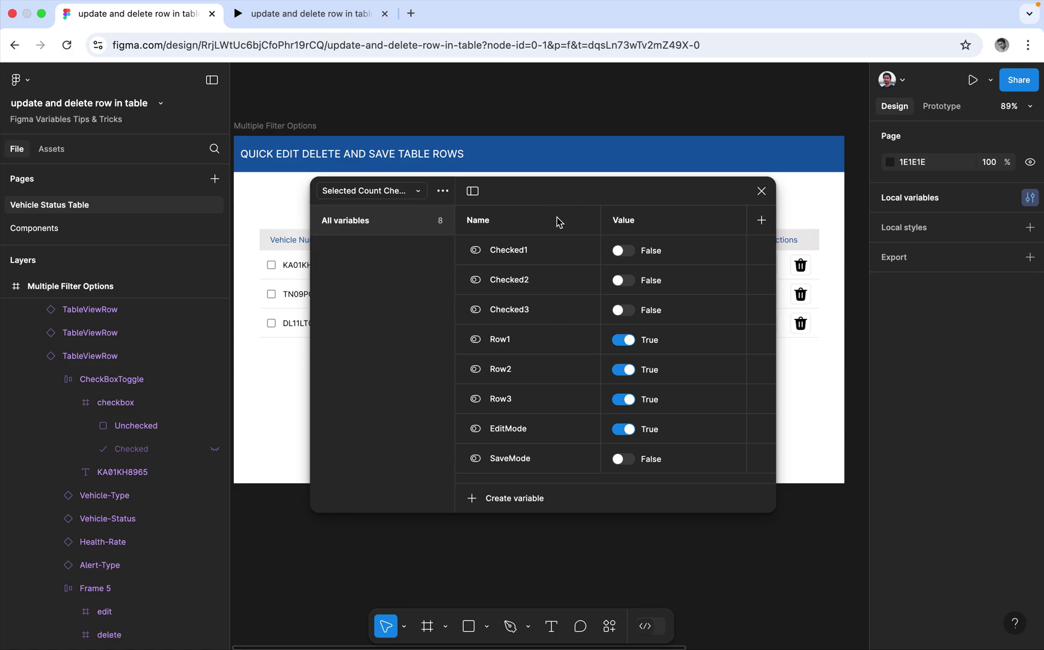
pyautogui.moveTo(552, 203); pyautogui.dragTo(635, 189)
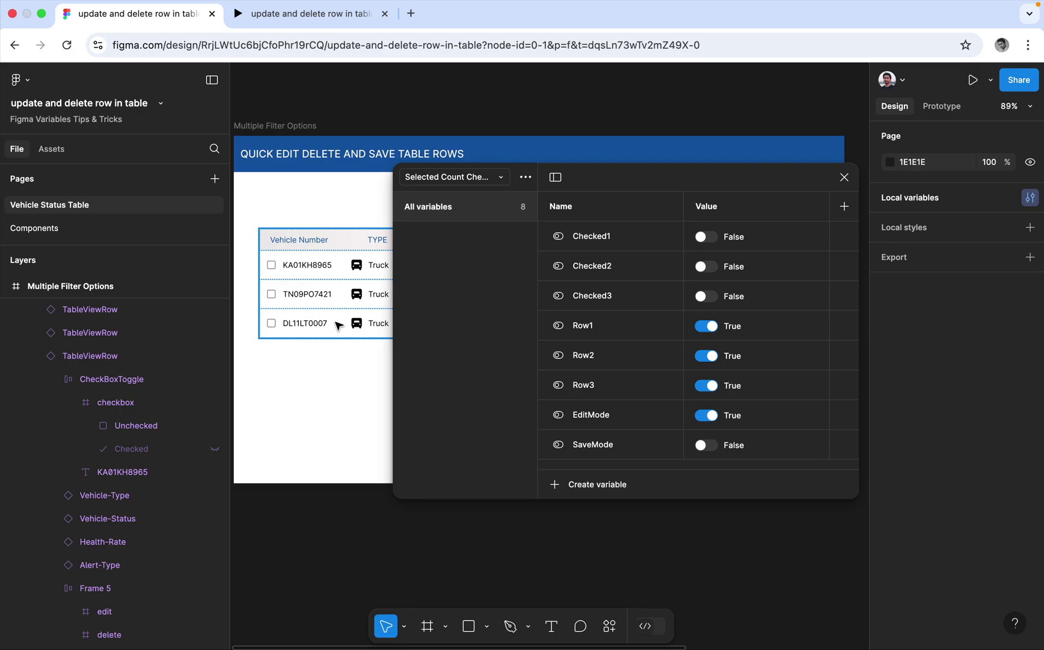
pyautogui.moveTo(658, 178); pyautogui.dragTo(600, 221)
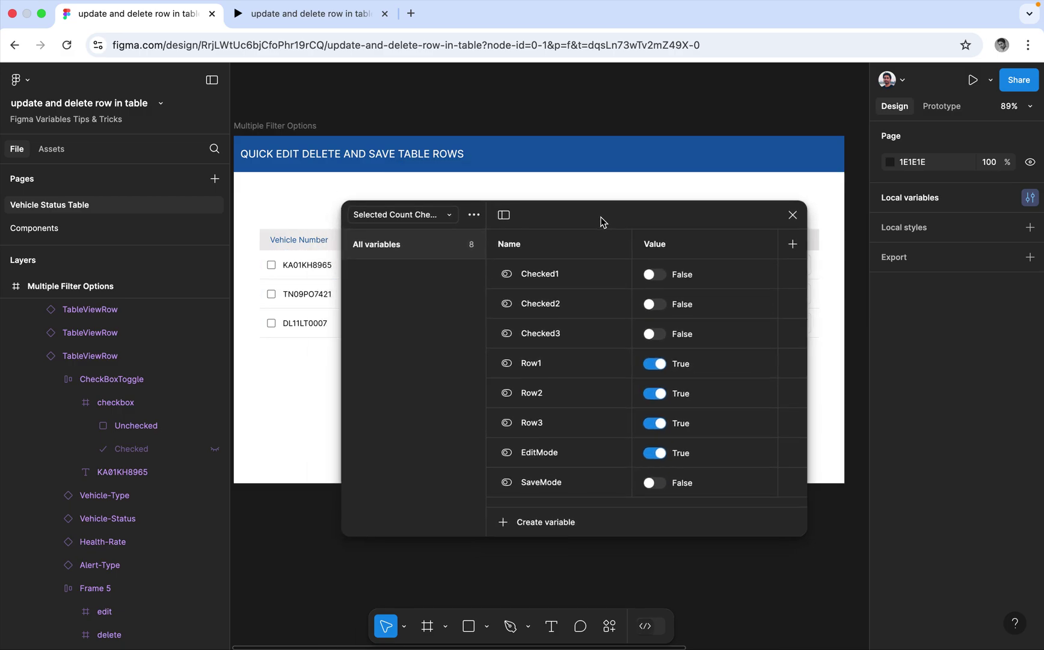
# Examine the Components page, from the table row variants up to the unchecked and checked vehicle number component.
pyautogui.click(54, 235)
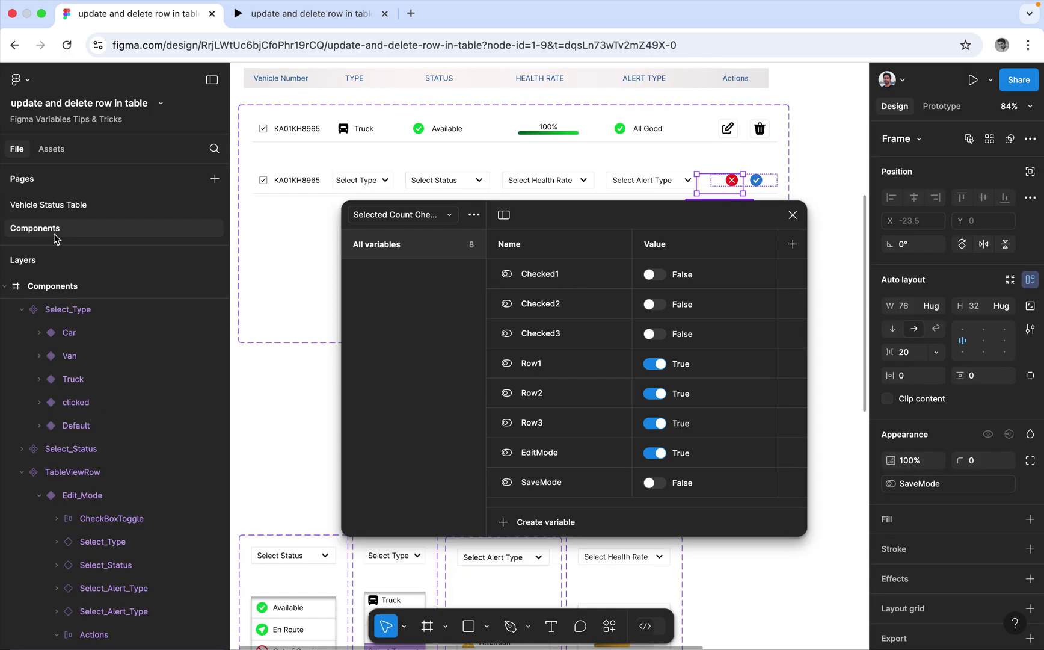
pyautogui.scroll(3, 359, 167)
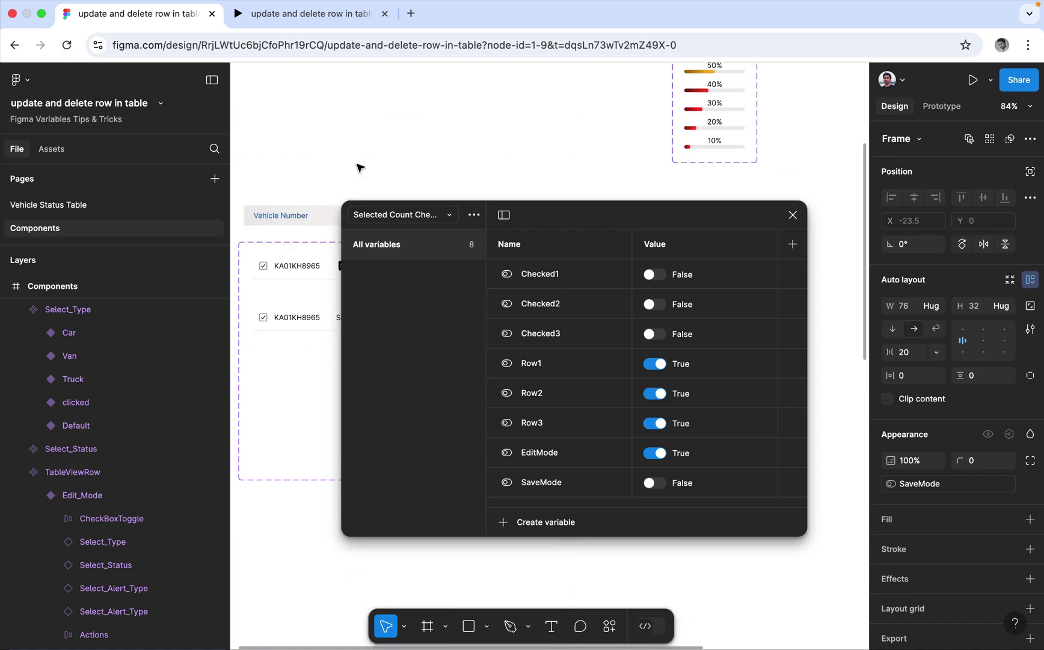
pyautogui.scroll(-5, 429, 154)
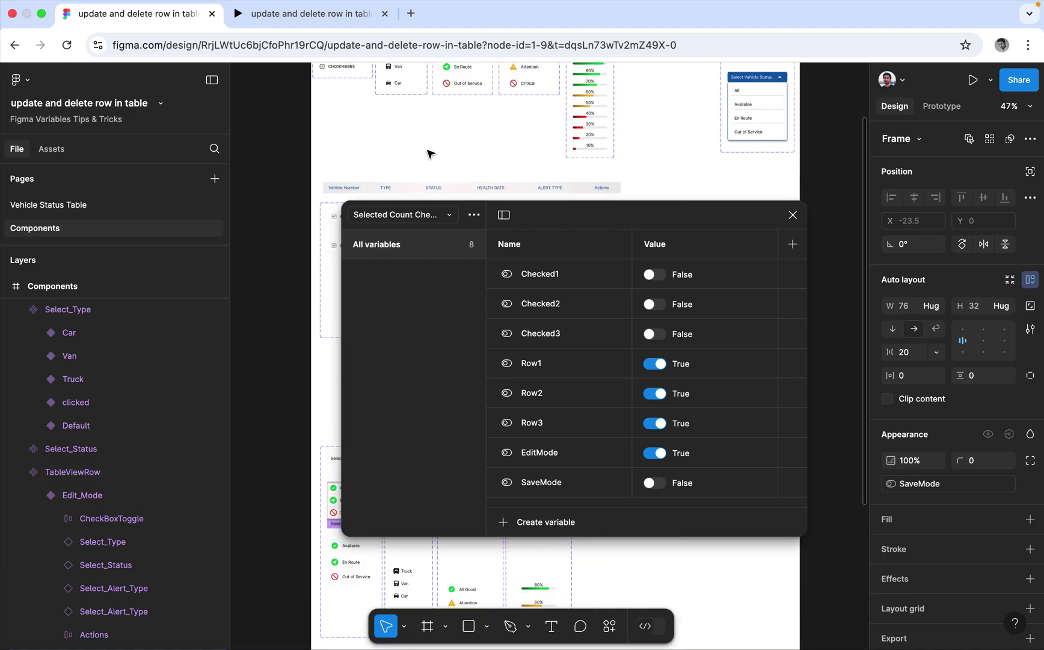
pyautogui.scroll(2, 429, 154)
pyautogui.scroll(1, 428, 154)
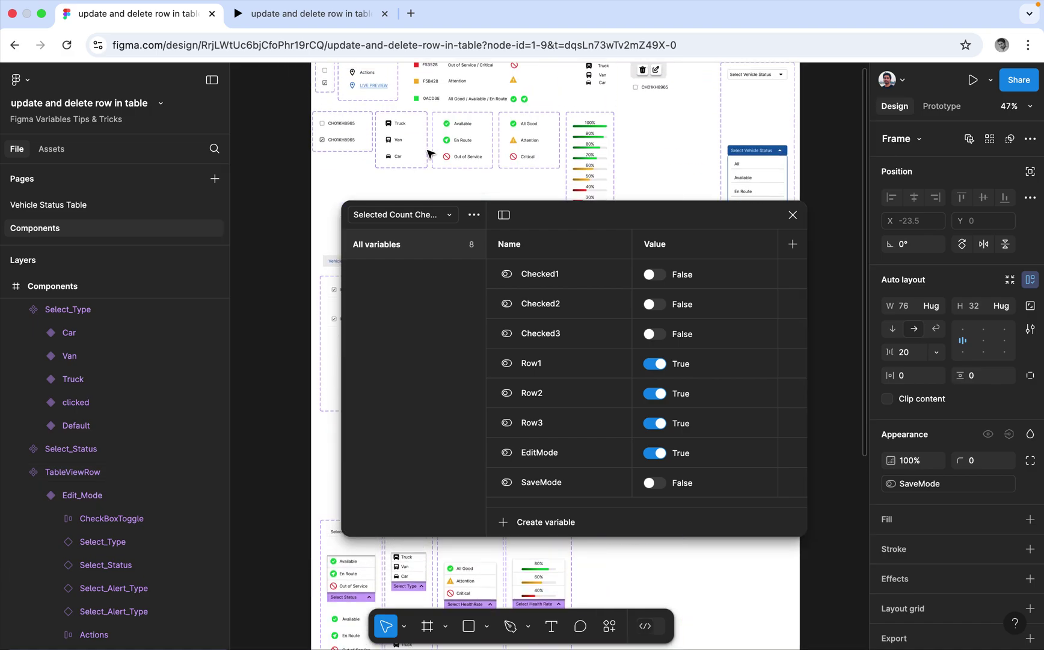
pyautogui.scroll(-3, 429, 154)
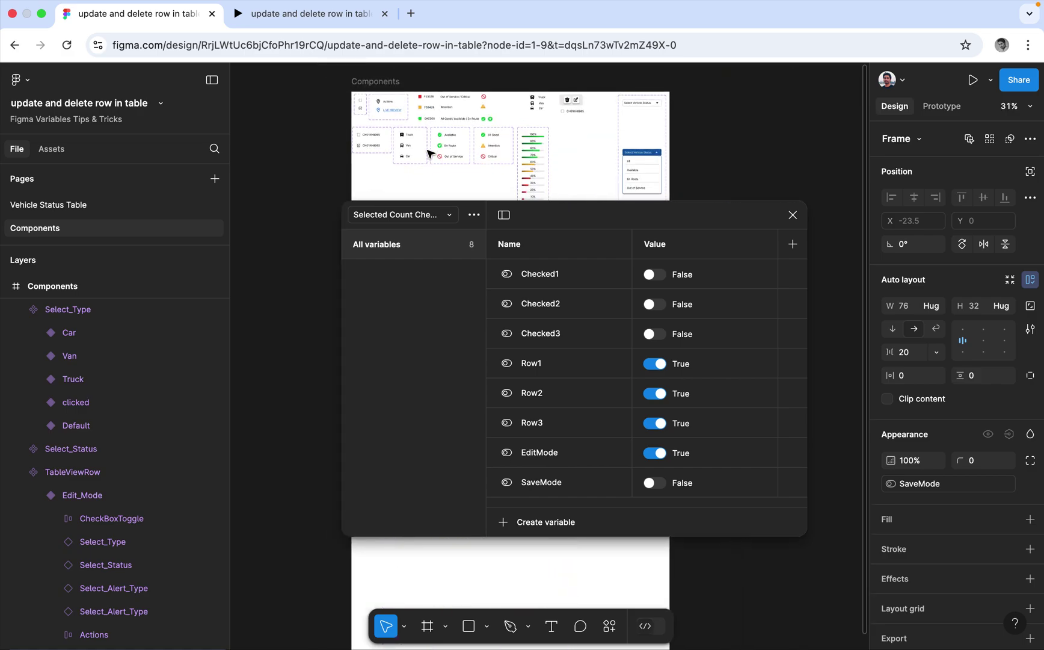
pyautogui.scroll(-4, 429, 154)
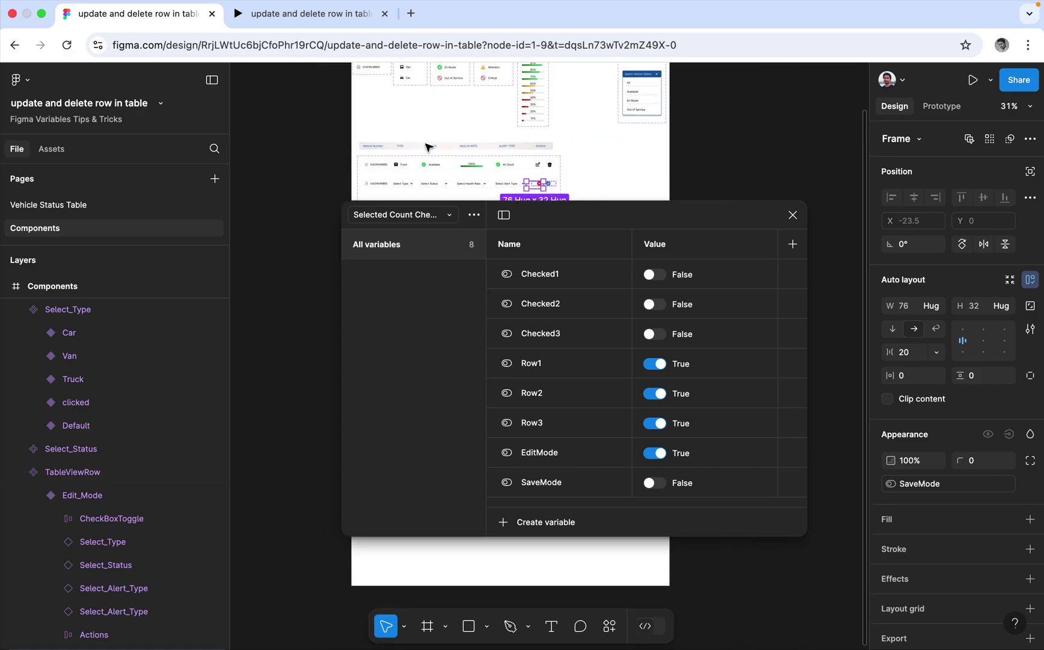
pyautogui.scroll(4, 380, 74)
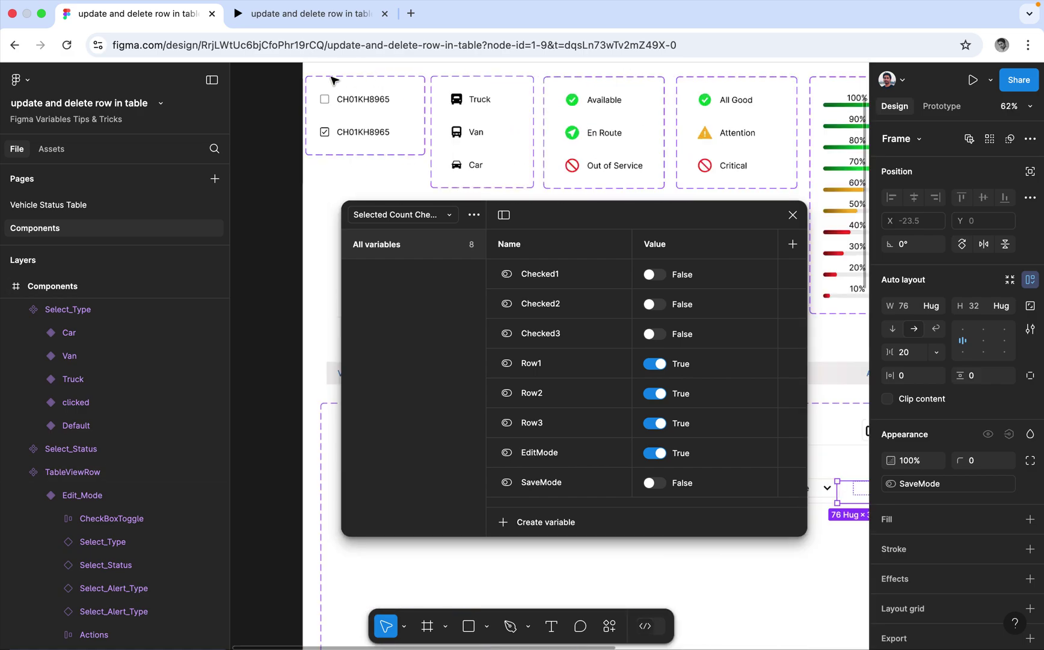
pyautogui.scroll(8, 332, 79)
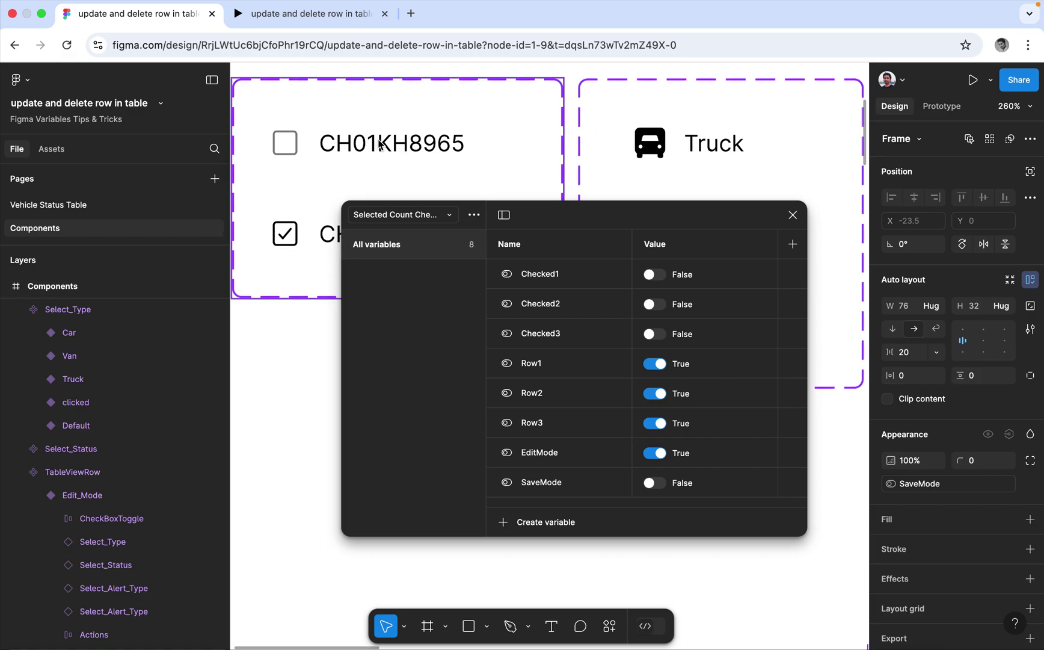
# Return to the Vehicle Status Table page and review the variables in the Checkbox value assign collection.
pyautogui.click(76, 206)
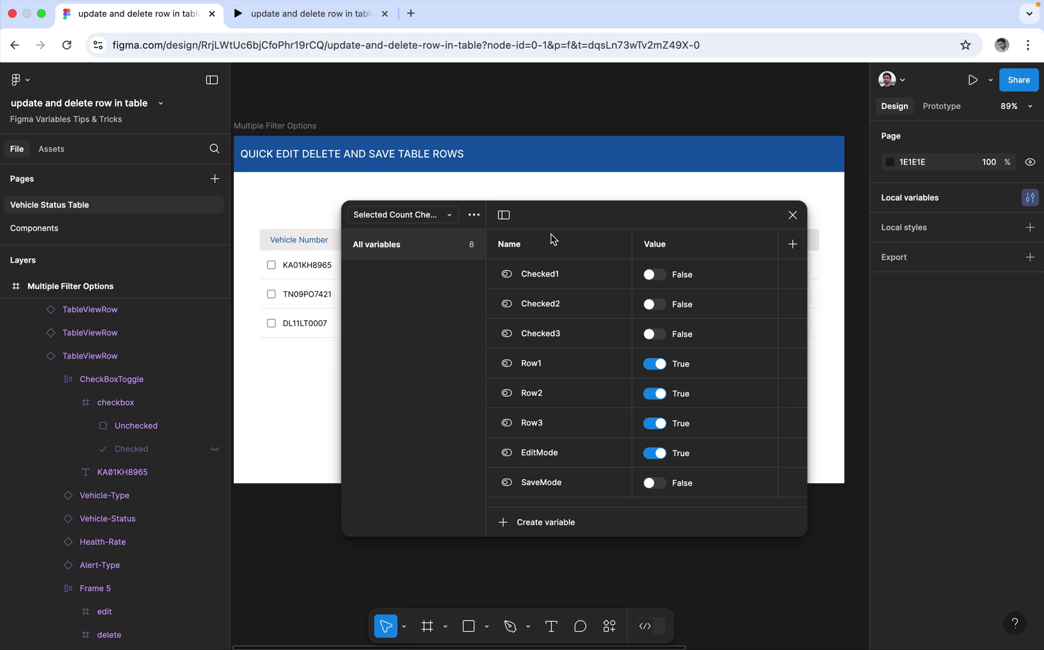
pyautogui.moveTo(594, 210); pyautogui.dragTo(625, 146)
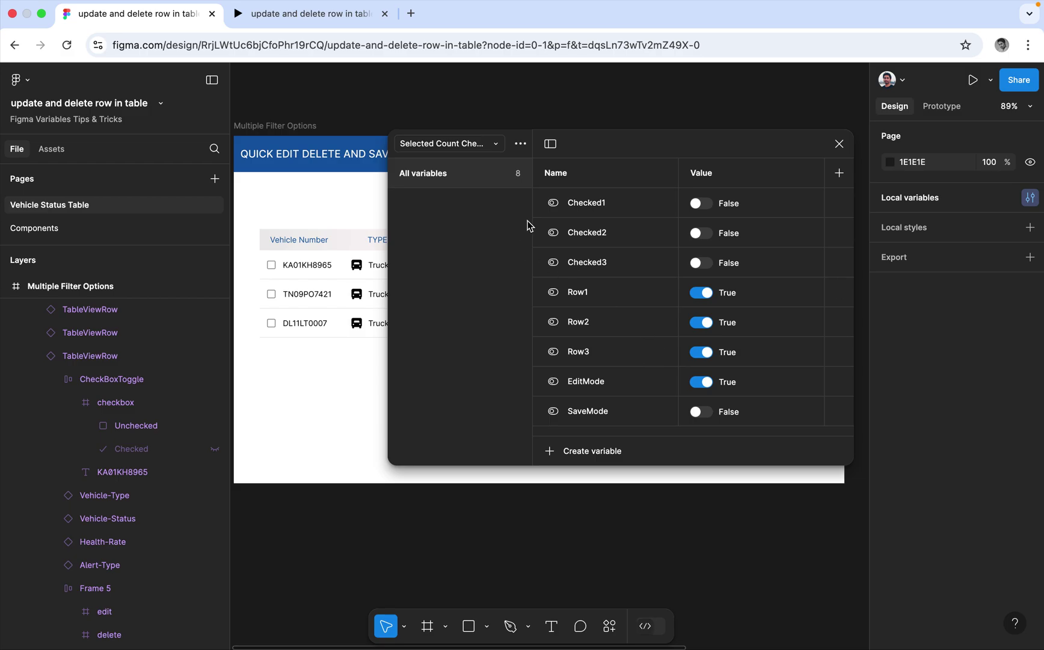
pyautogui.click(499, 148)
pyautogui.click(490, 126)
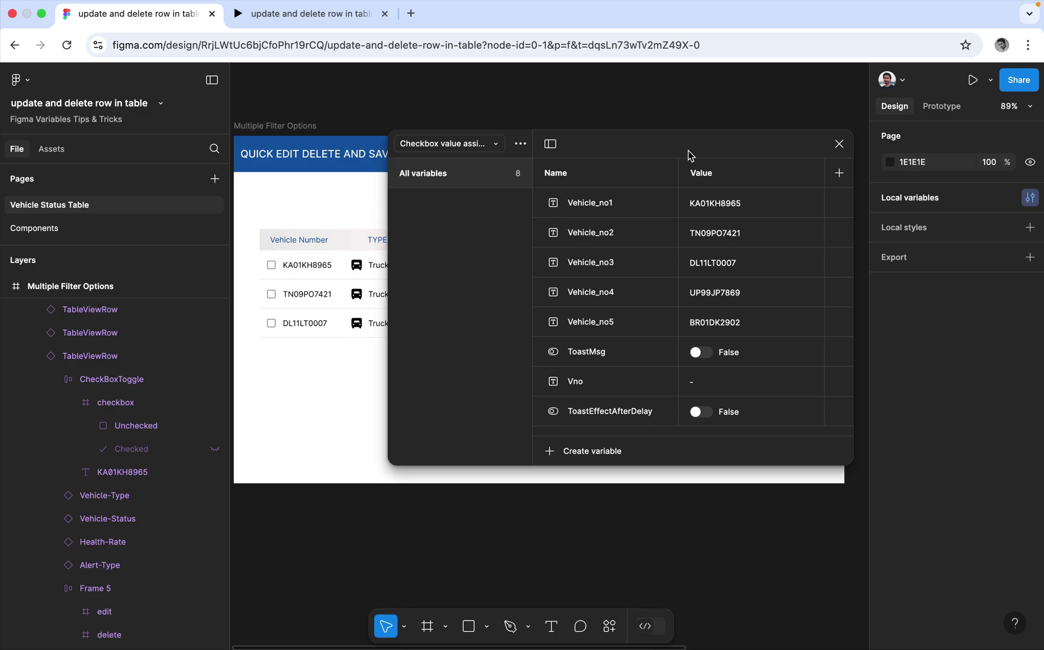
pyautogui.moveTo(684, 151); pyautogui.dragTo(625, 239)
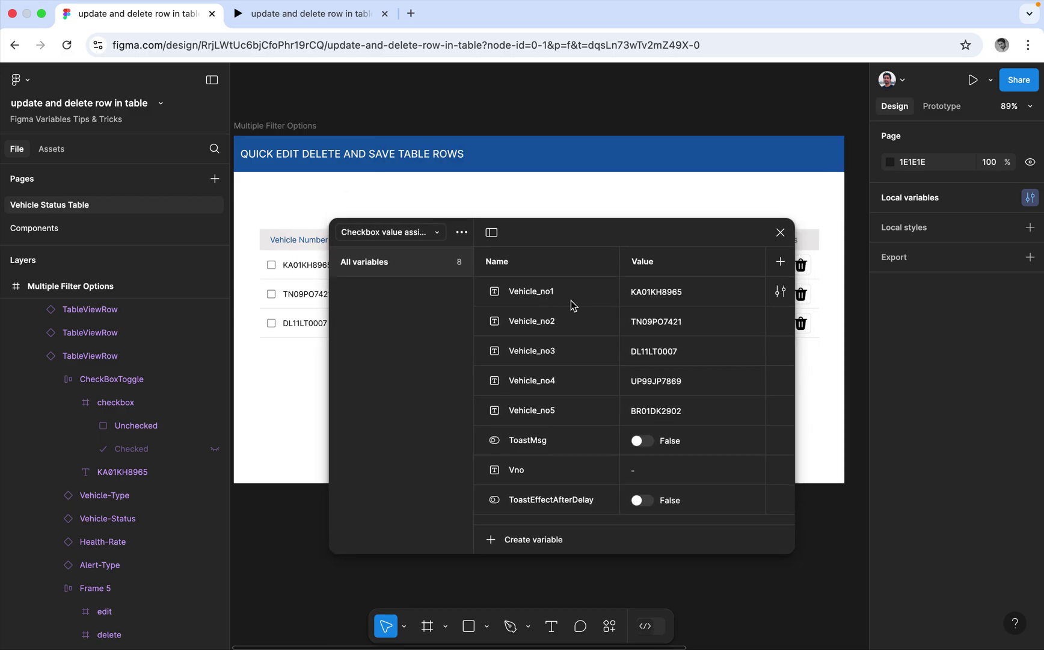
# Select the toast message's Vehicle Number text layer and set the ToastMsg variable to True.
pyautogui.scroll(5, 86, 386)
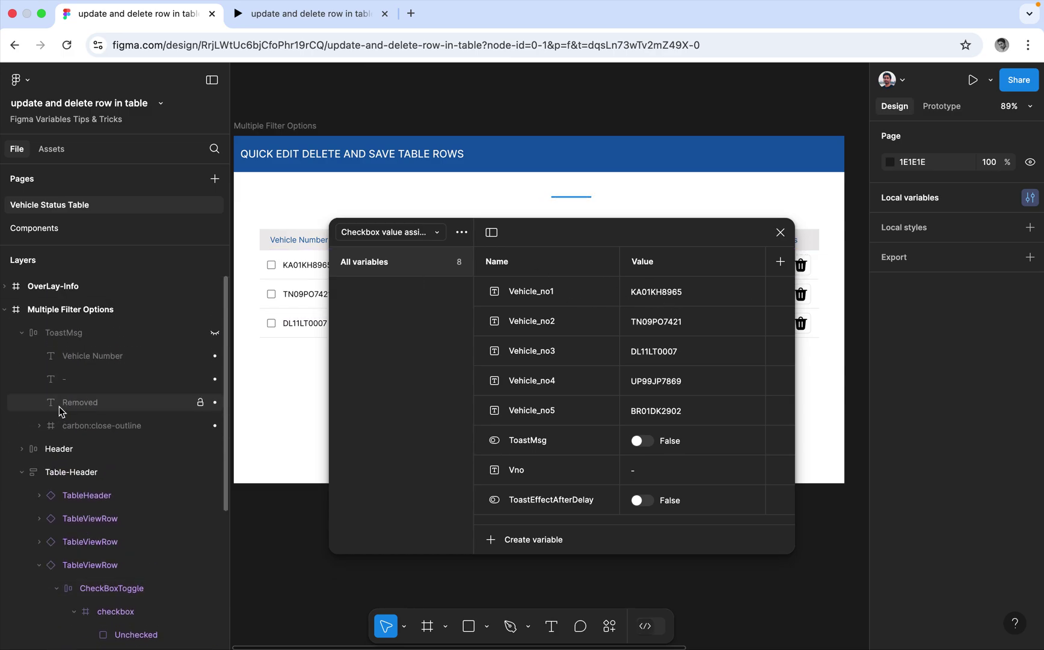
pyautogui.click(93, 360)
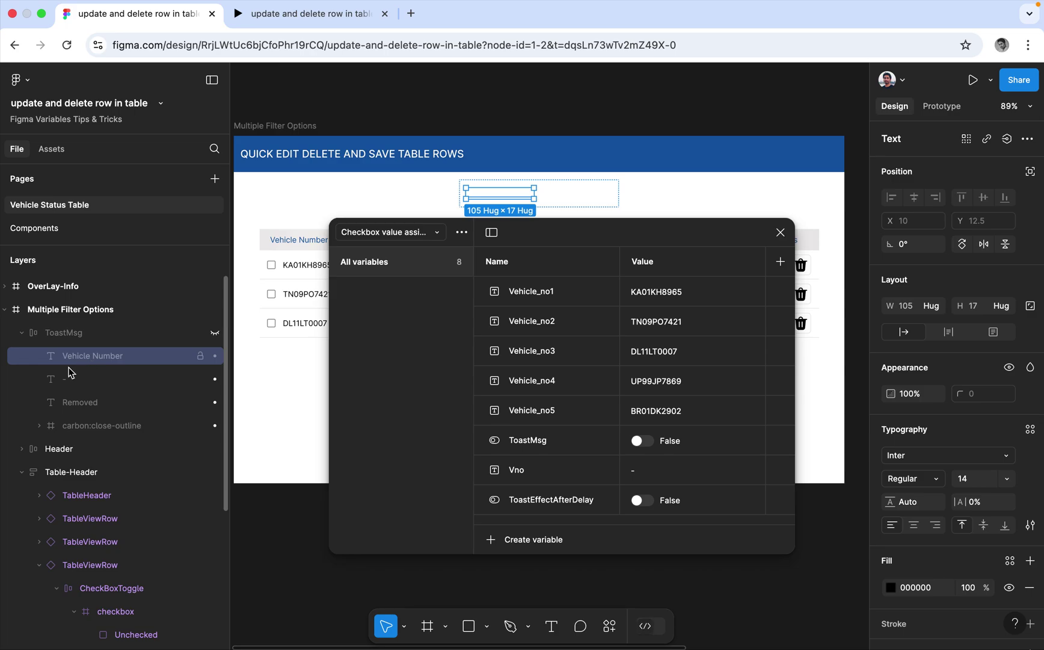
pyautogui.click(643, 441)
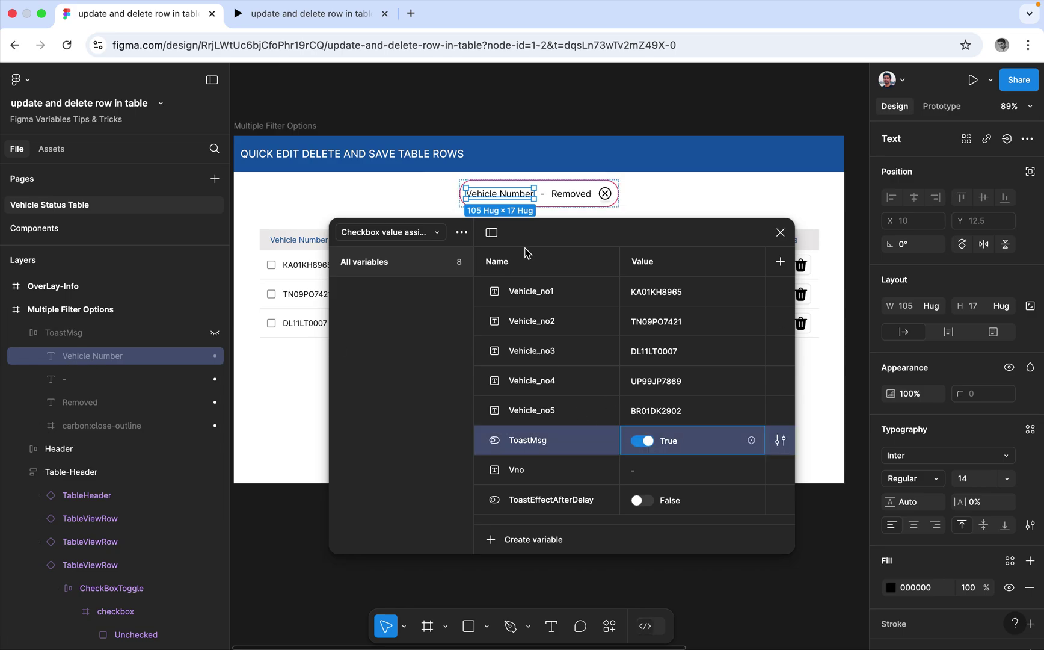
pyautogui.moveTo(559, 238); pyautogui.dragTo(547, 267)
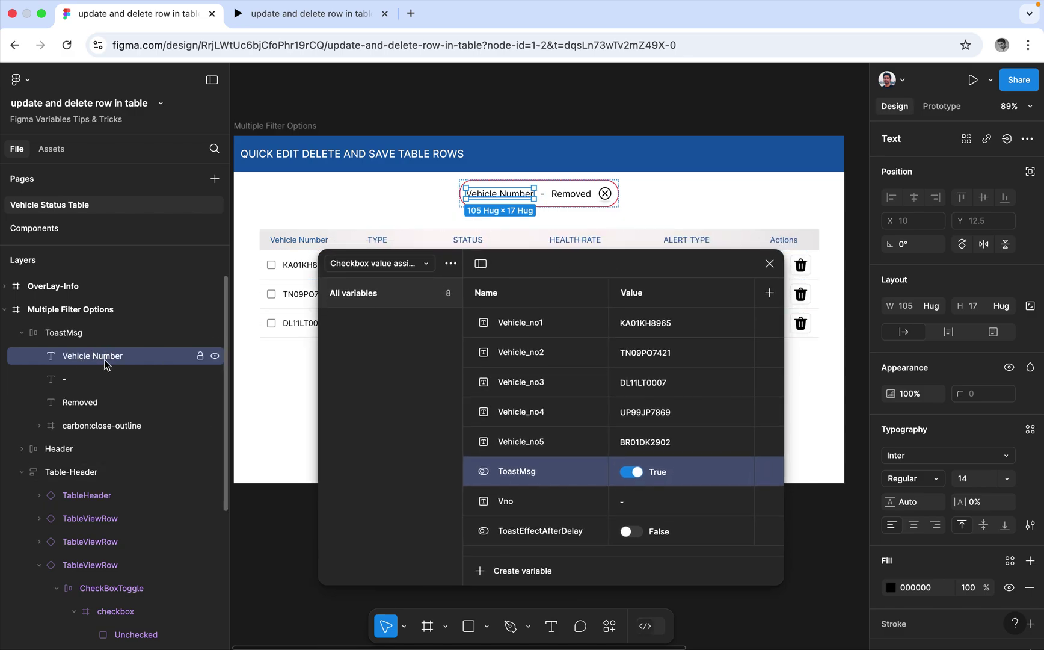
# Inspect the Vno variable bound to the toast message's dash text layer, and close the local variables.
pyautogui.click(82, 384)
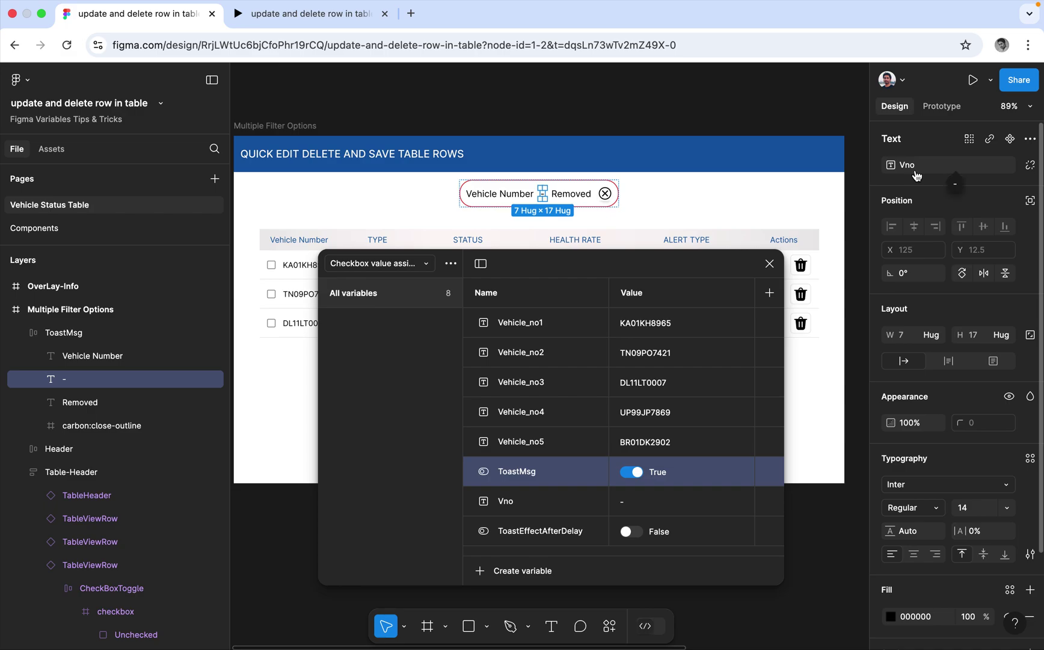
pyautogui.click(560, 506)
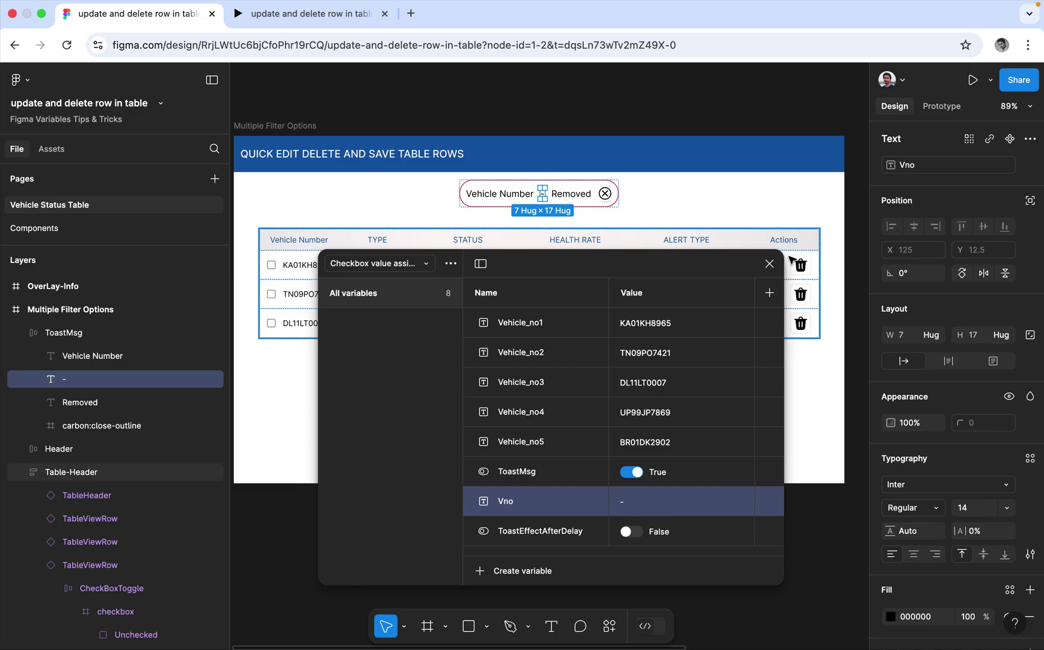
pyautogui.click(770, 264)
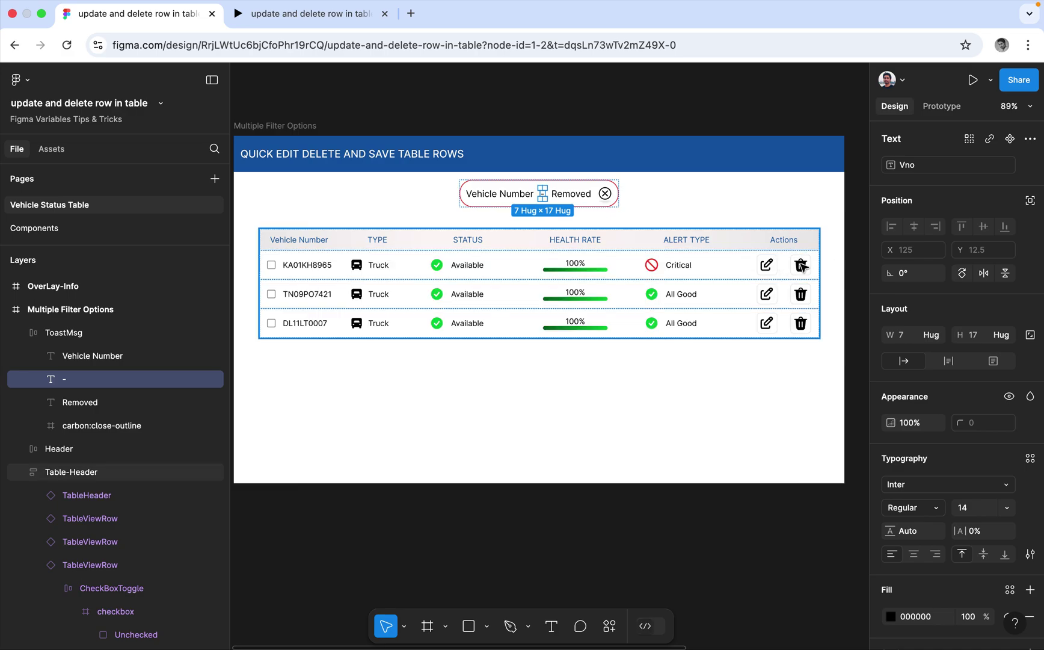
# Open the click interaction on the first row's delete icon and inspect its Set Vno action under the Checked1 true condition.
pyautogui.click(803, 266)
pyautogui.doubleClick(802, 266)
pyautogui.doubleClick(802, 266)
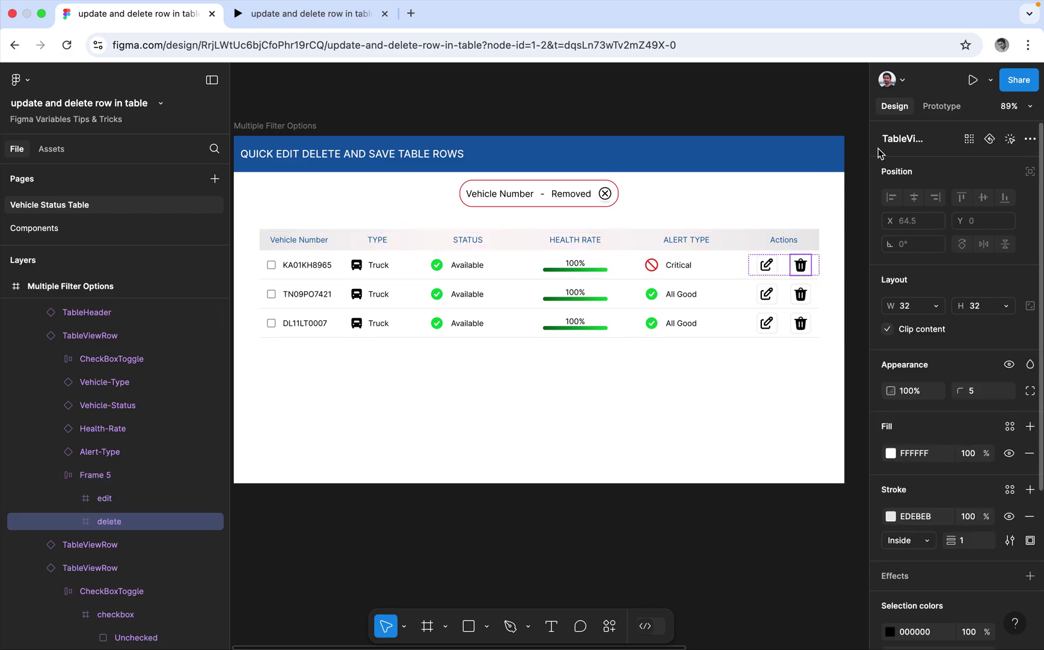
pyautogui.click(938, 111)
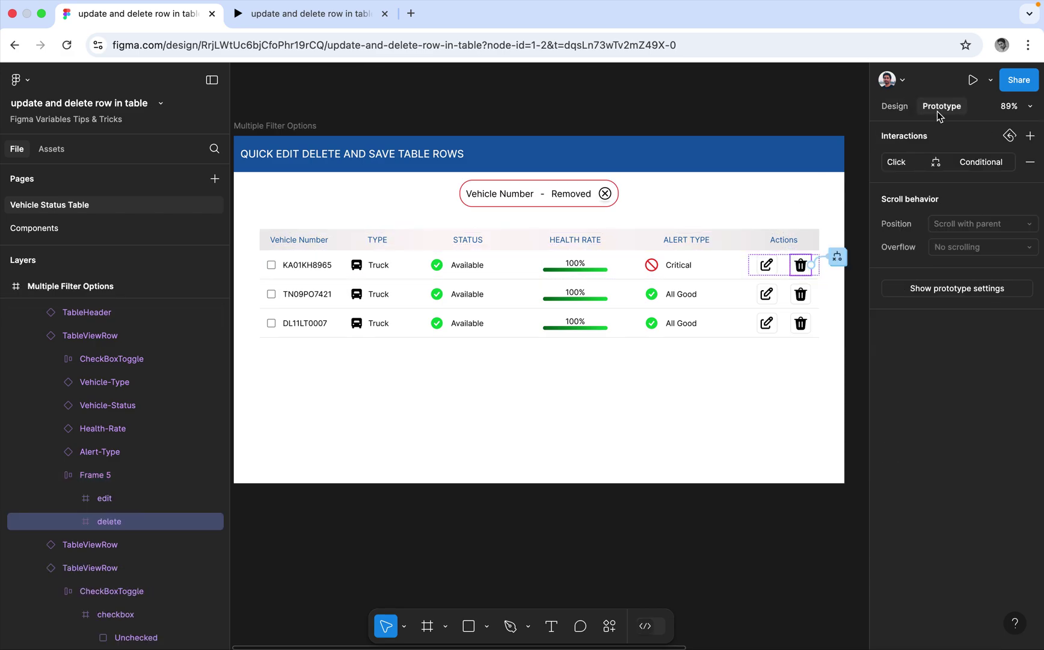
pyautogui.click(903, 167)
pyautogui.moveTo(736, 164); pyautogui.dragTo(588, 266)
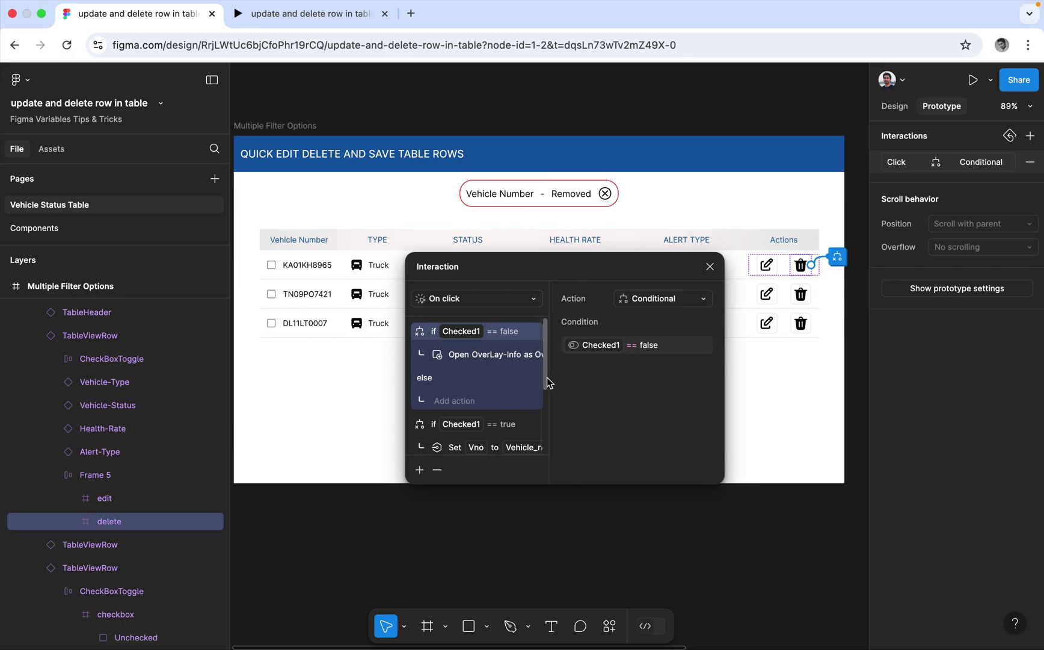
pyautogui.scroll(-3, 547, 378)
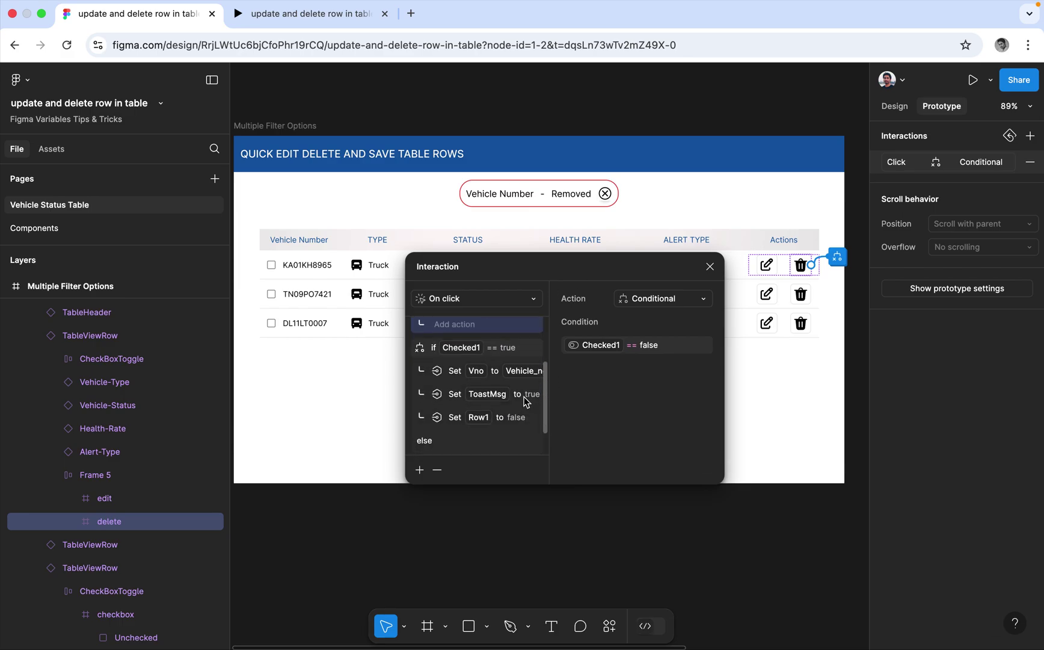
pyautogui.click(476, 373)
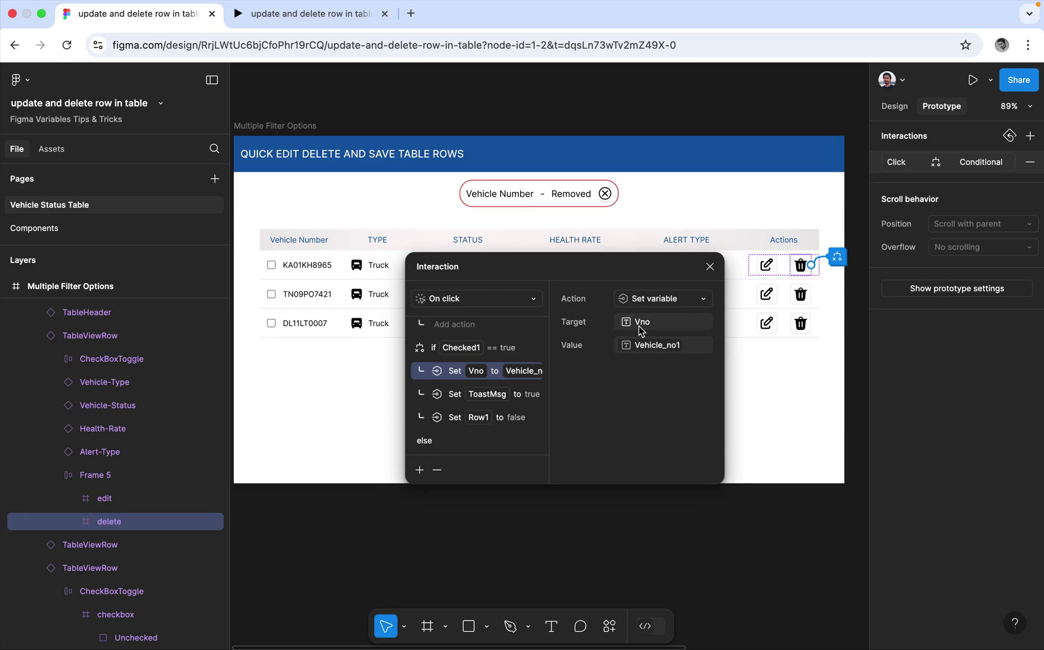
# Select the toast message's dash text layer and check the variable bound to it in the design properties.
pyautogui.scroll(-2, 116, 392)
pyautogui.scroll(5, 117, 392)
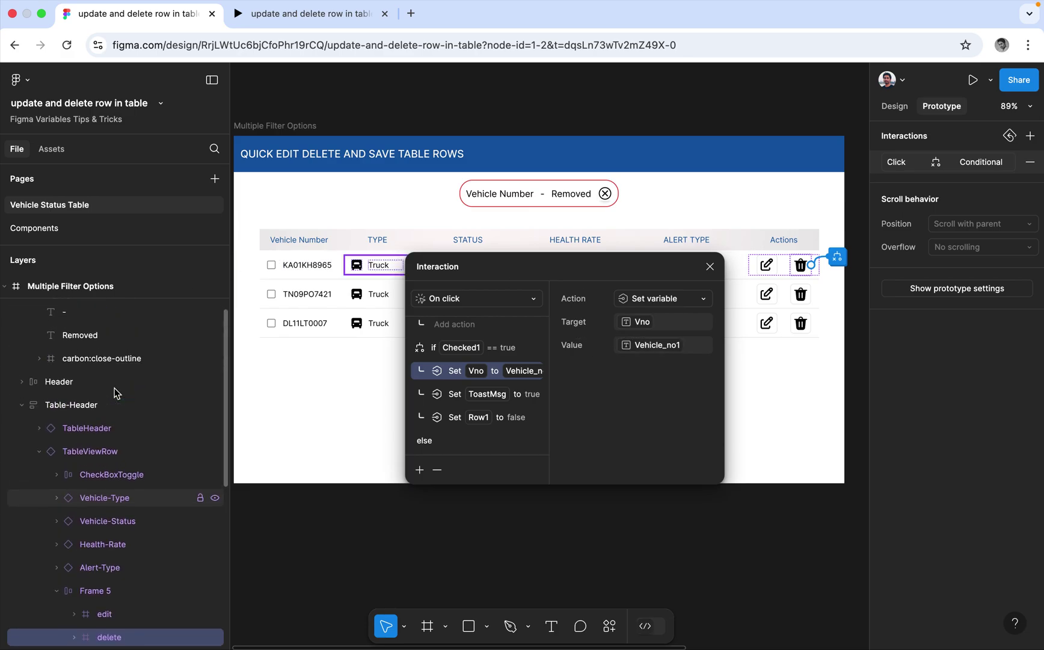
pyautogui.scroll(3, 116, 393)
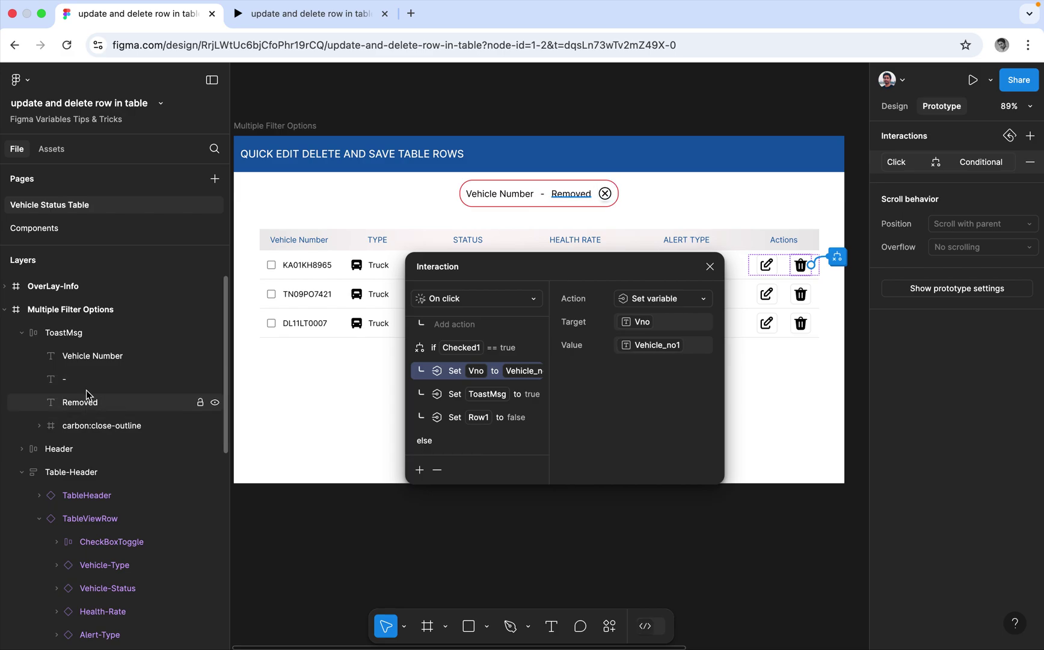
pyautogui.click(72, 379)
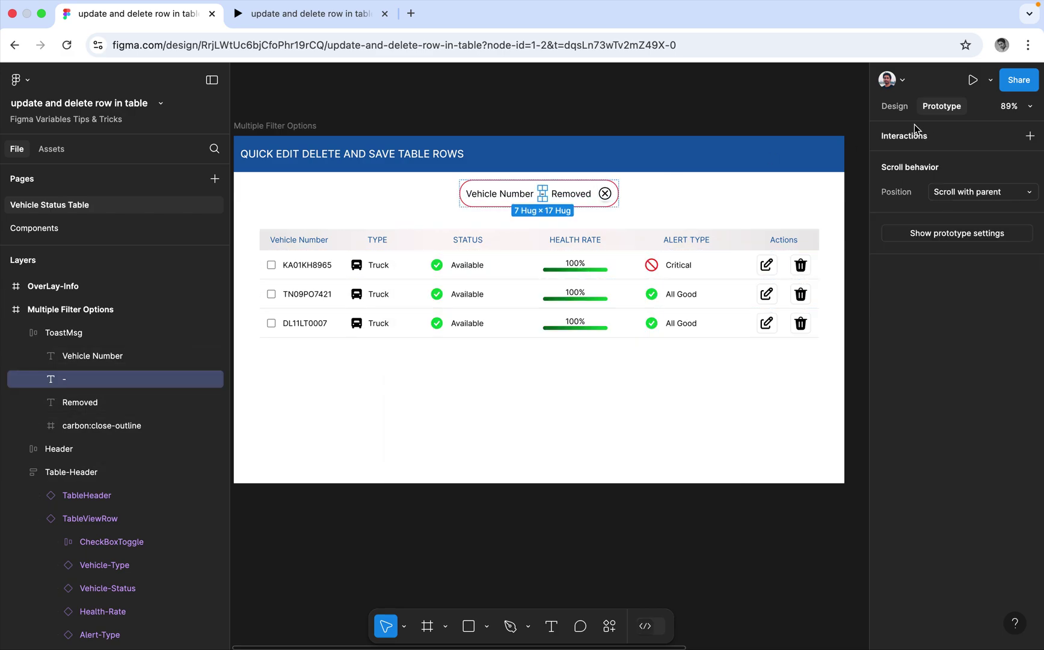
pyautogui.click(894, 106)
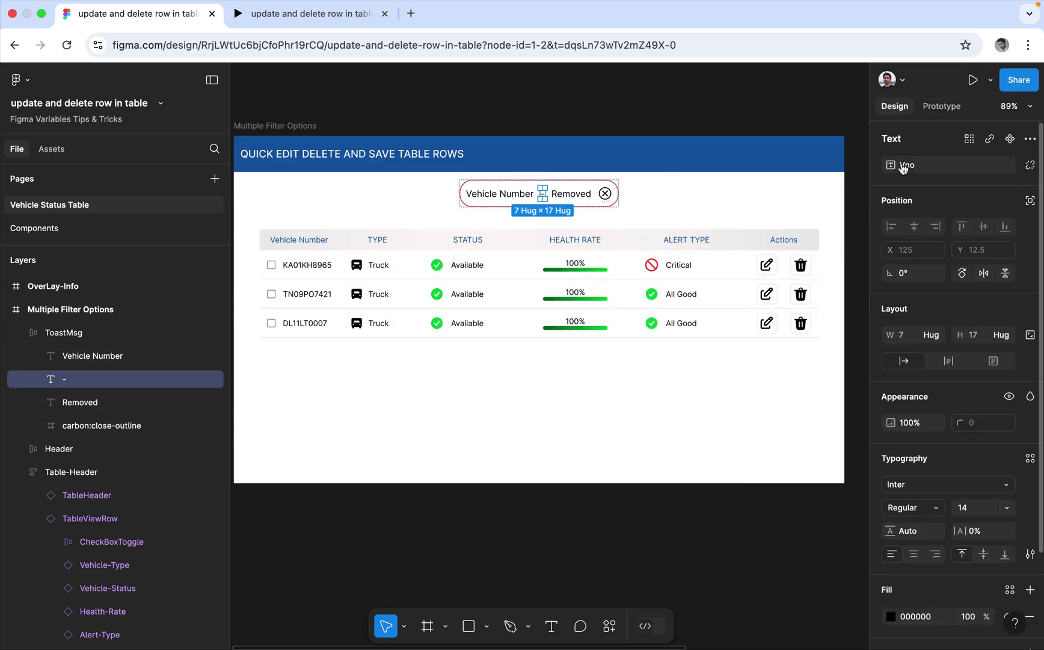
# Reopen the first row's delete interaction, inspect the variables available as the Set Vno value, and close the interaction.
pyautogui.click(804, 268)
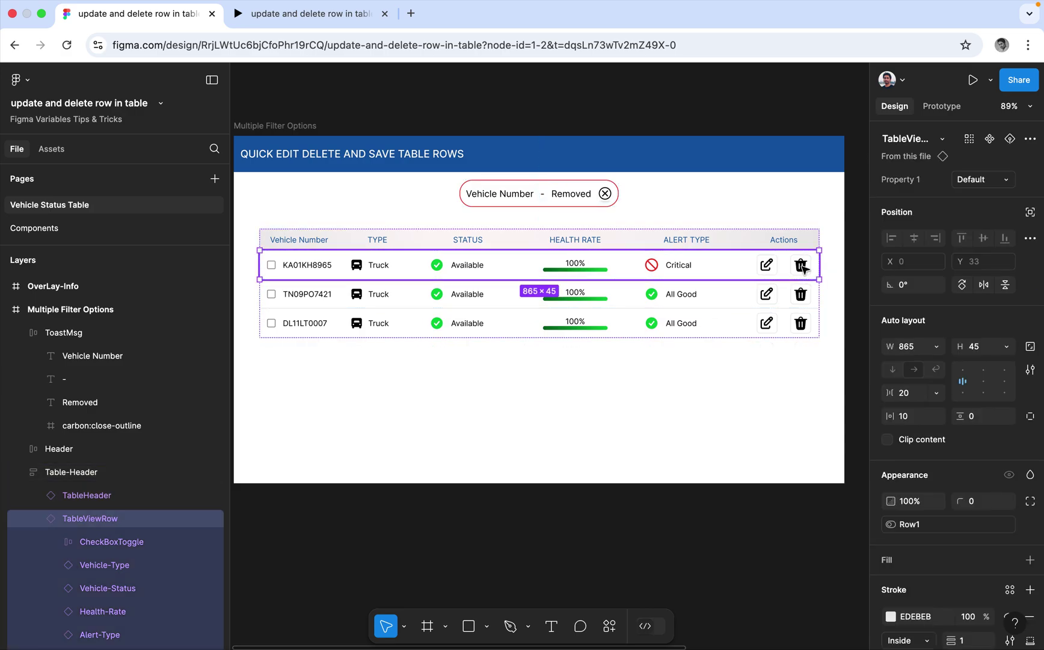
pyautogui.doubleClick(803, 267)
pyautogui.click(802, 266)
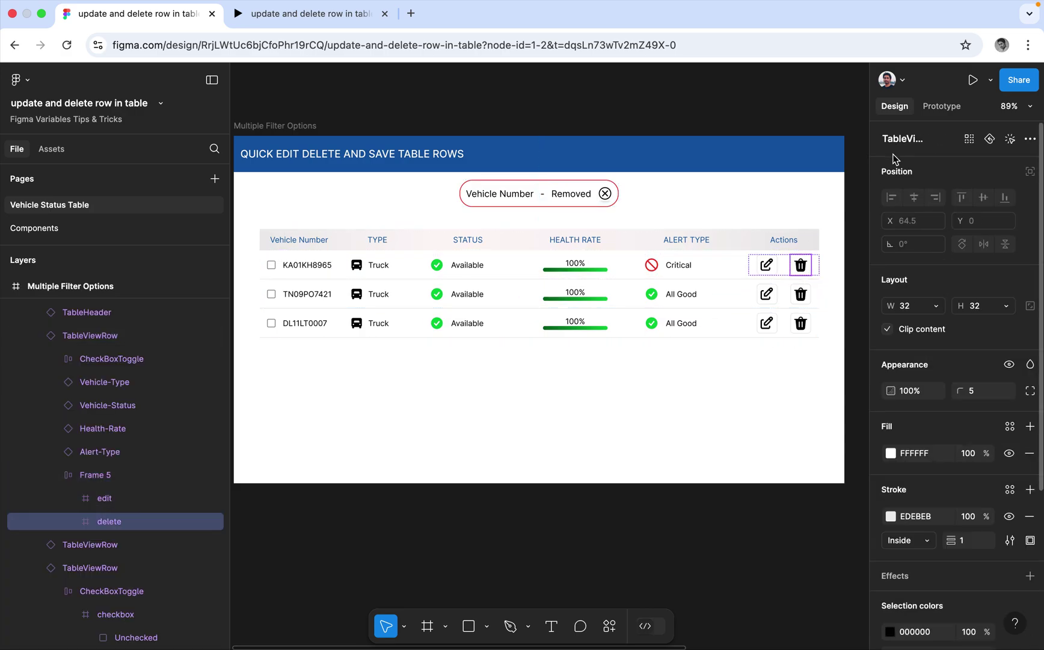
pyautogui.click(942, 106)
pyautogui.click(926, 162)
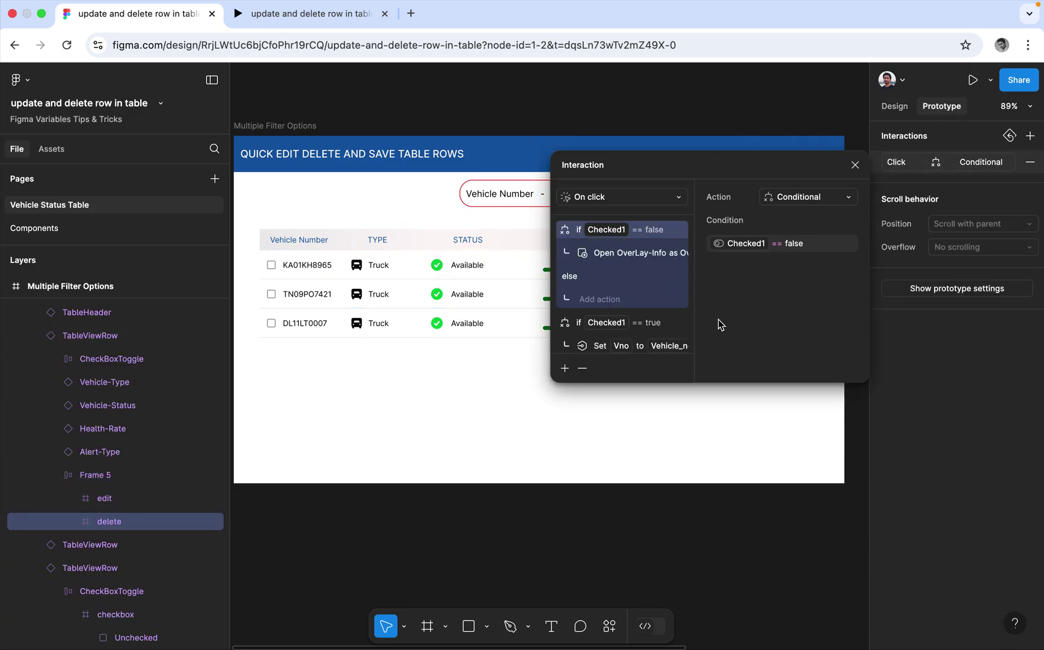
pyautogui.scroll(-2, 678, 305)
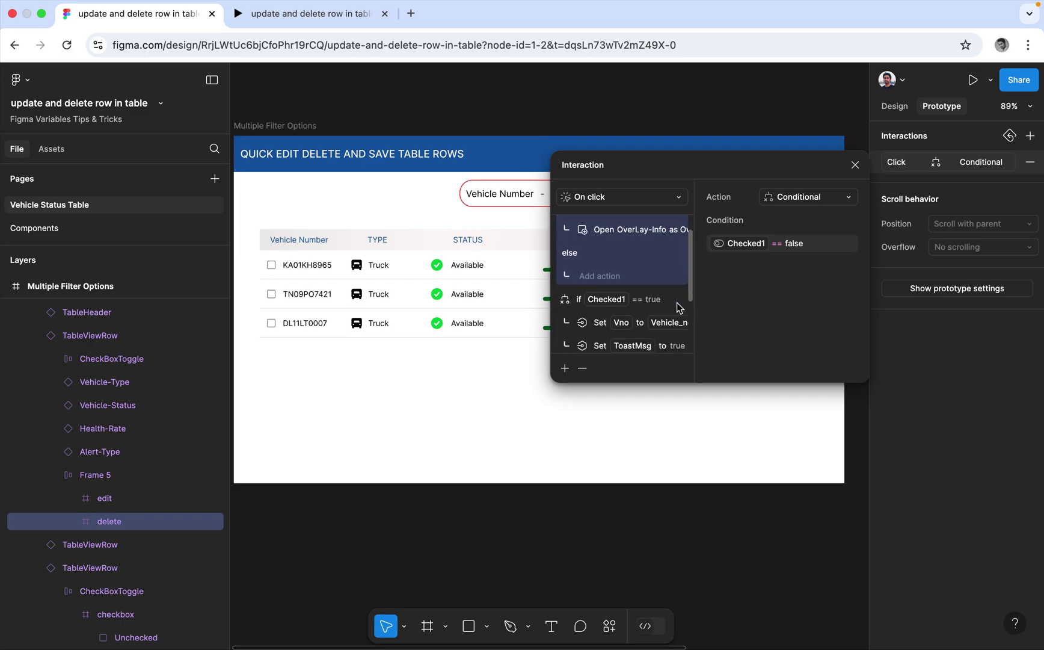
pyautogui.scroll(-2, 678, 305)
pyautogui.click(624, 290)
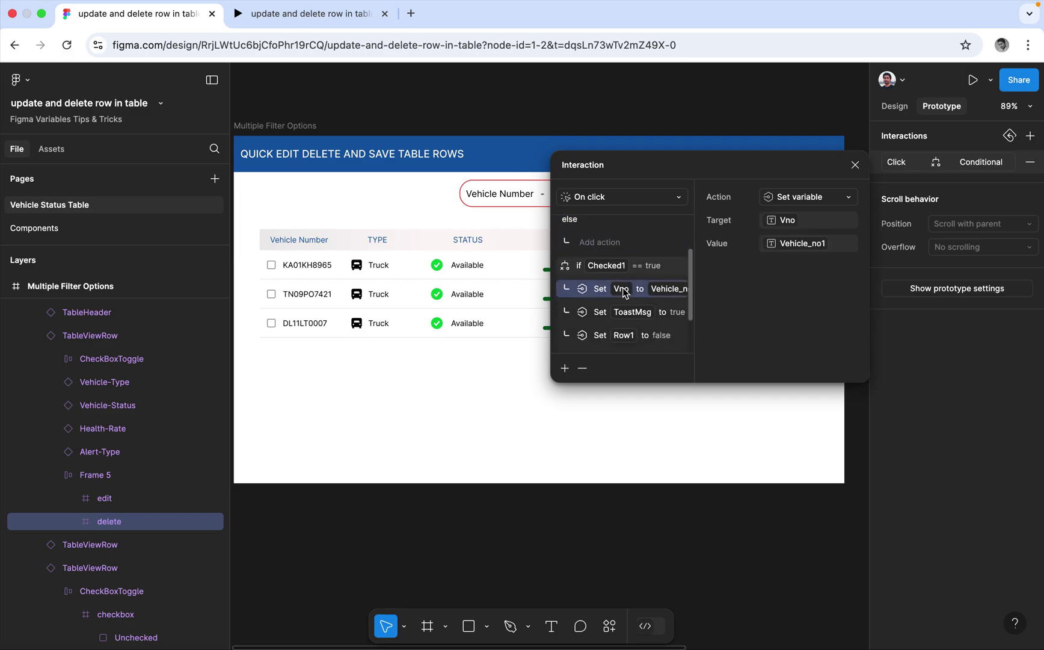
pyautogui.click(812, 248)
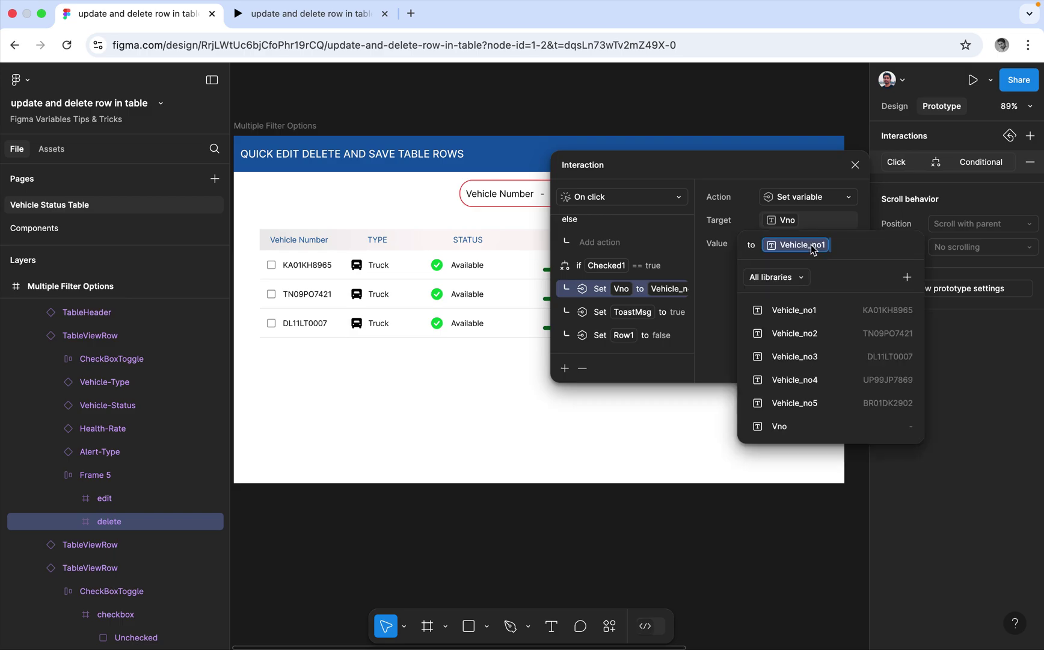
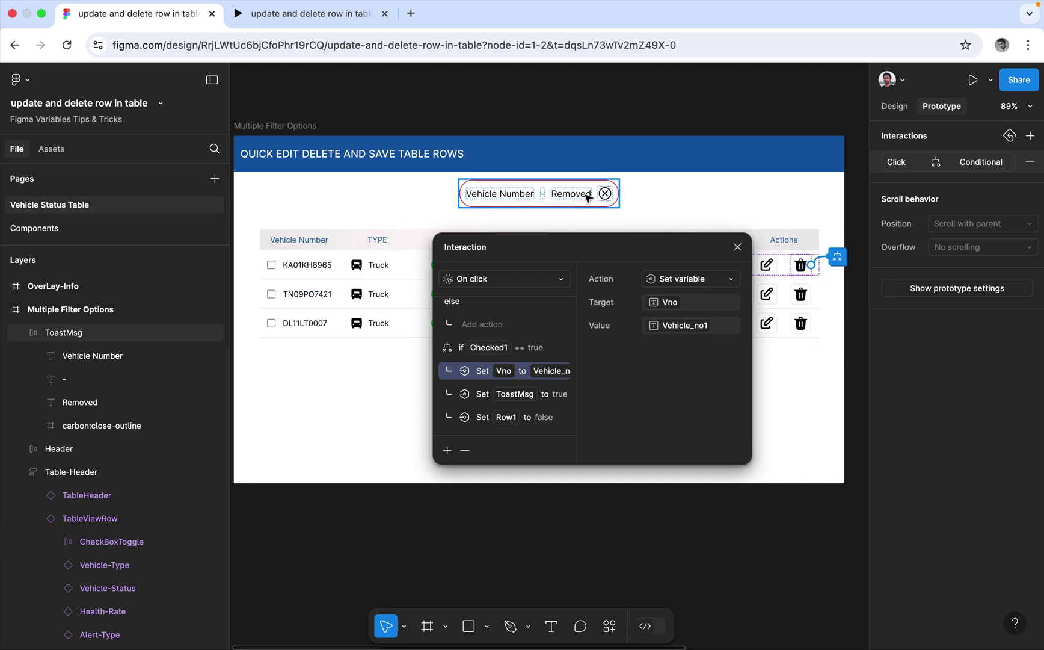
pyautogui.click(738, 248)
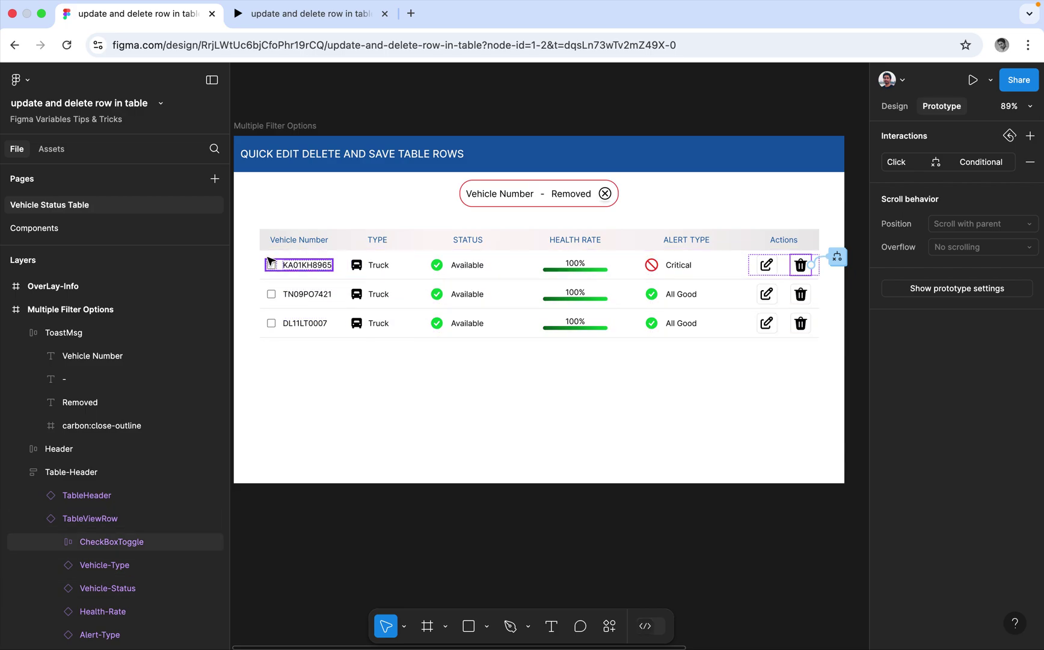
# Examine the OverLay-Info frame beside the table frame.
pyautogui.scroll(-5, 270, 262)
pyautogui.click(683, 181)
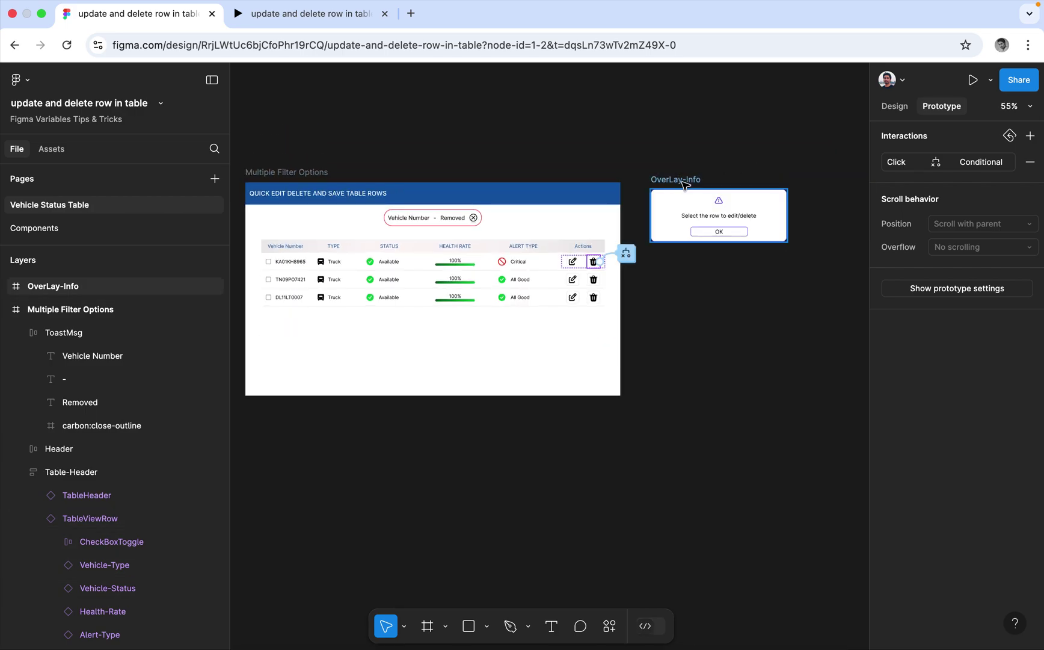
pyautogui.click(711, 180)
pyautogui.scroll(3, 712, 183)
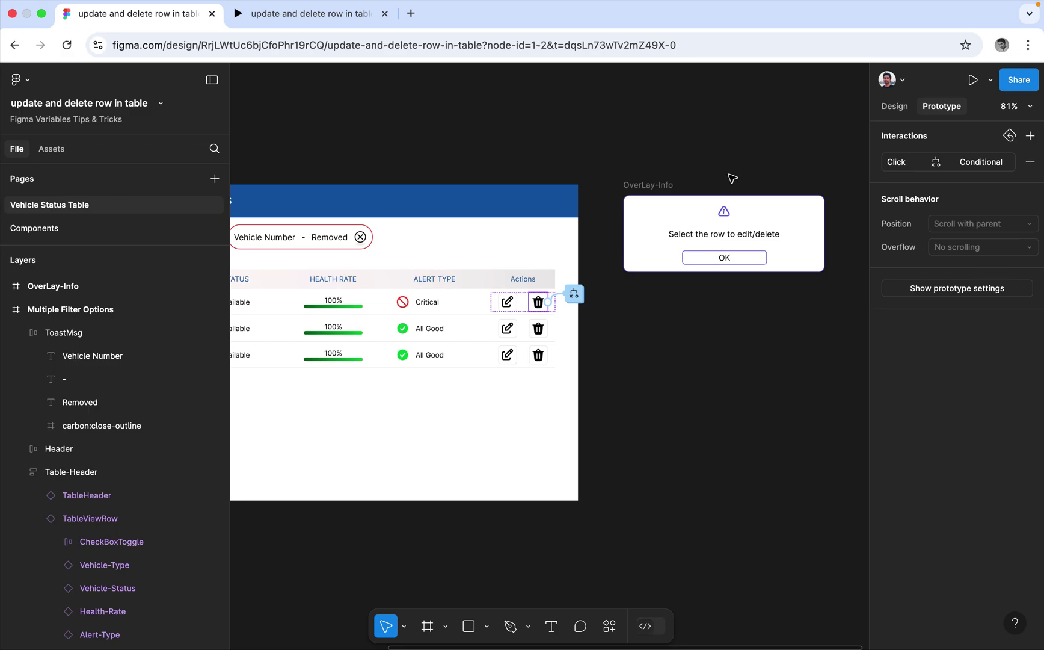
pyautogui.scroll(-2, 732, 178)
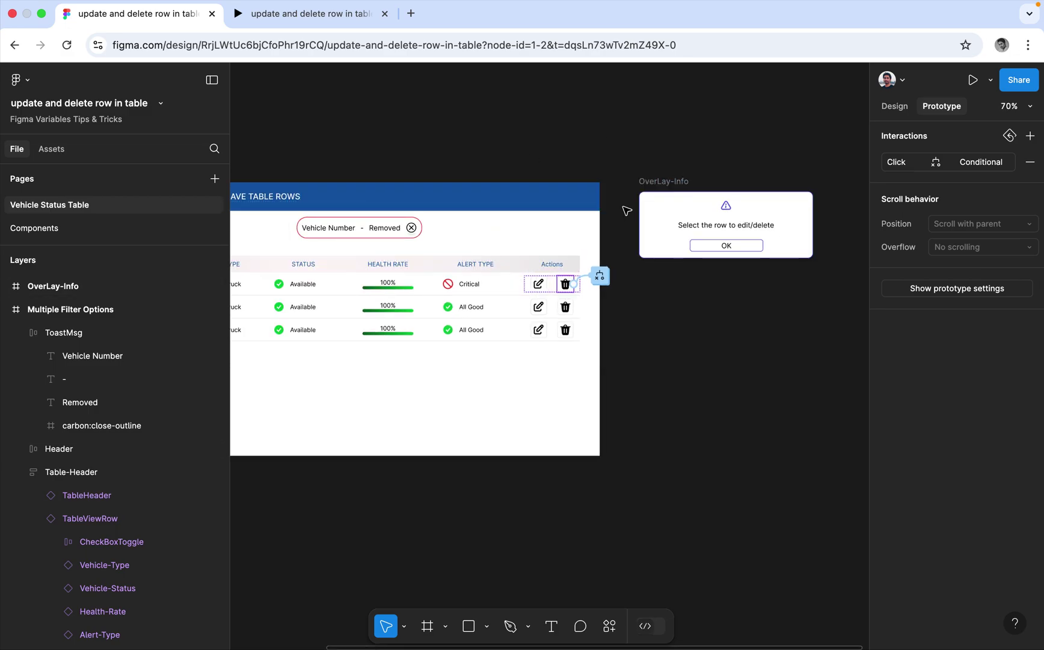
# Review the false and true Checked1 conditions with their actions in the first row's delete interaction, and close it.
pyautogui.click(907, 167)
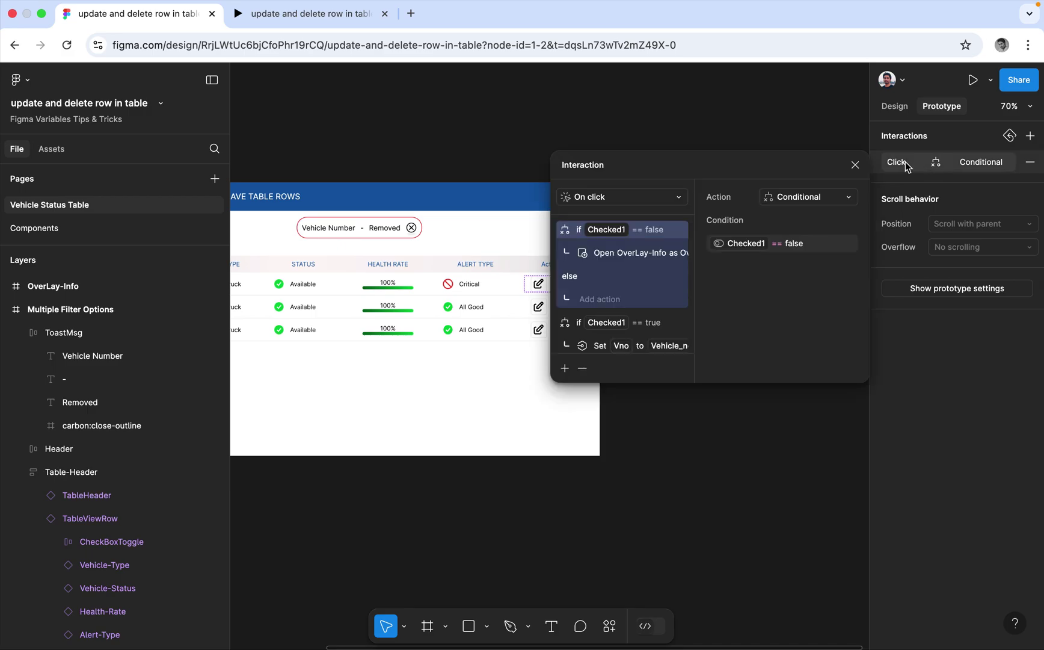
pyautogui.moveTo(687, 162); pyautogui.dragTo(652, 301)
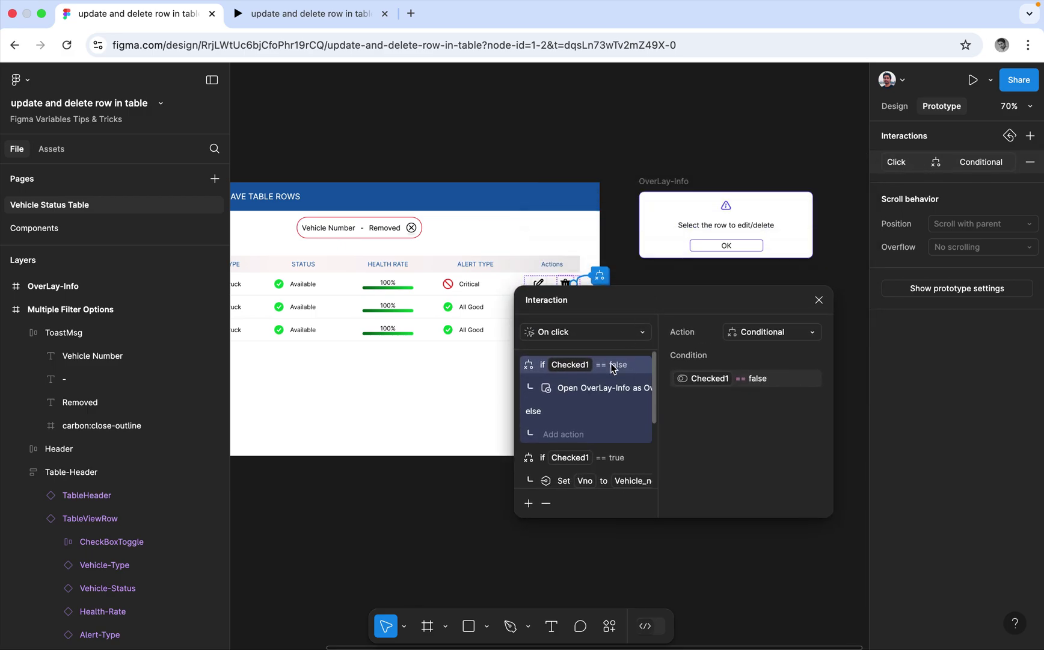
pyautogui.scroll(-1, 605, 418)
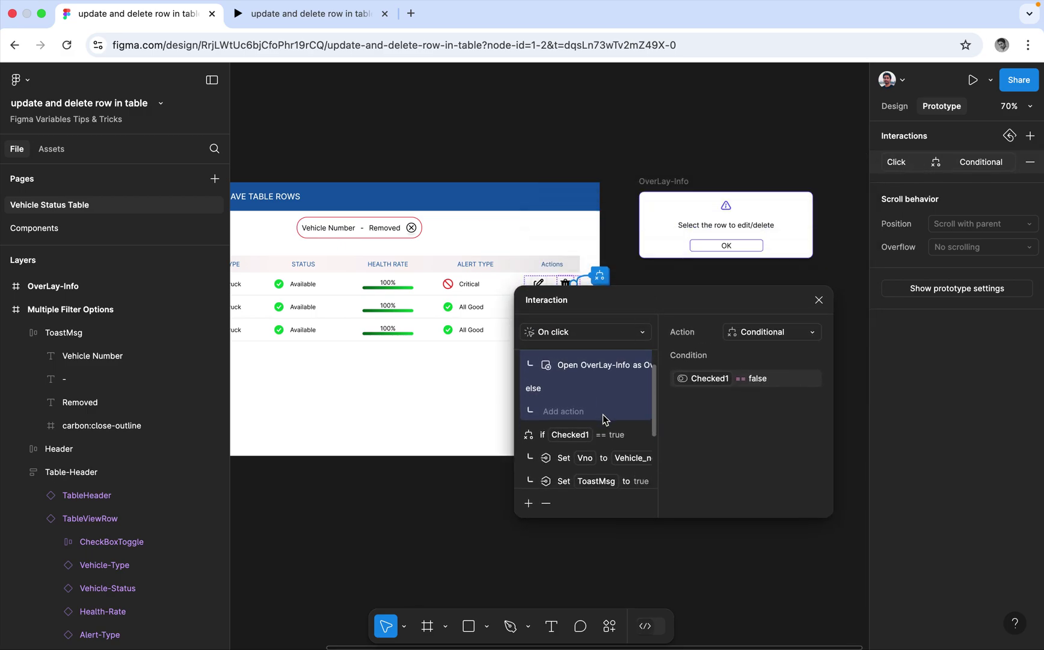
pyautogui.scroll(1, 604, 418)
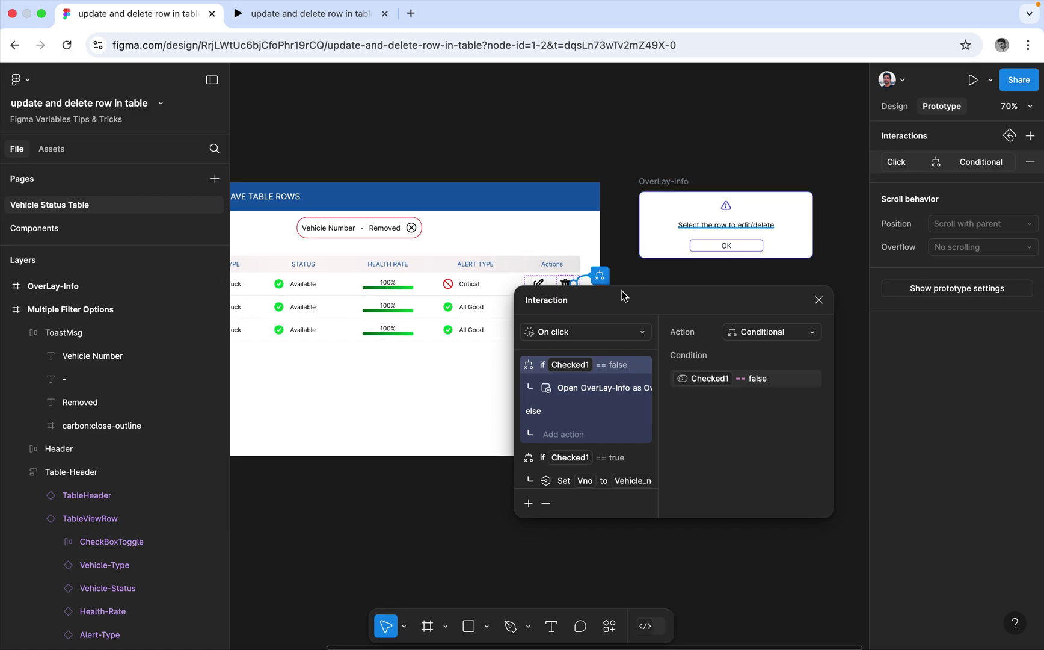
pyautogui.scroll(-1, 602, 423)
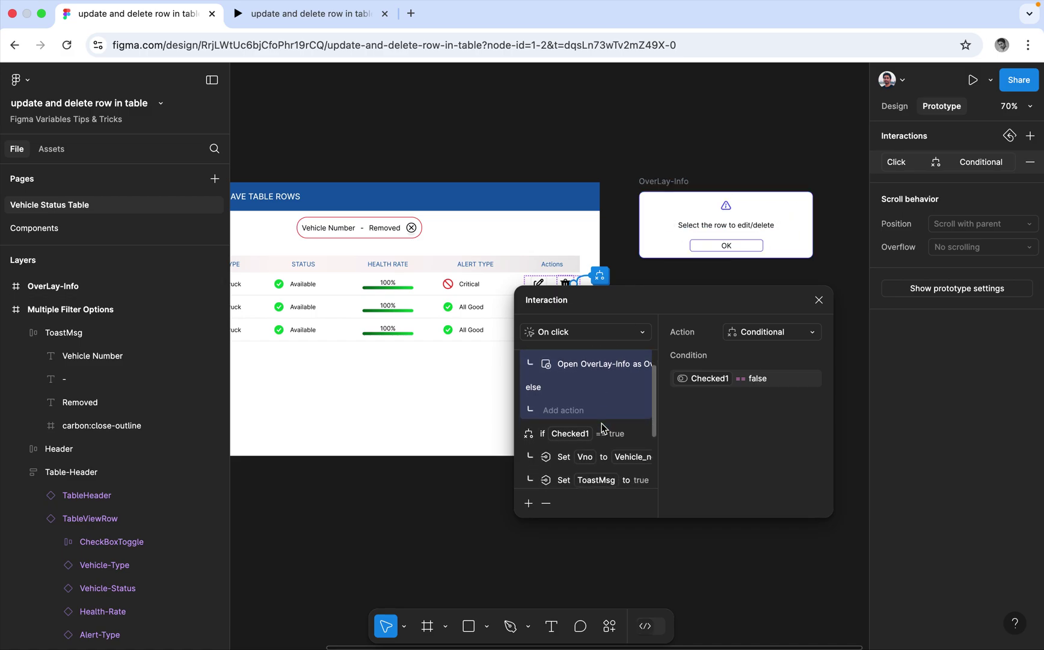
pyautogui.scroll(-2, 587, 441)
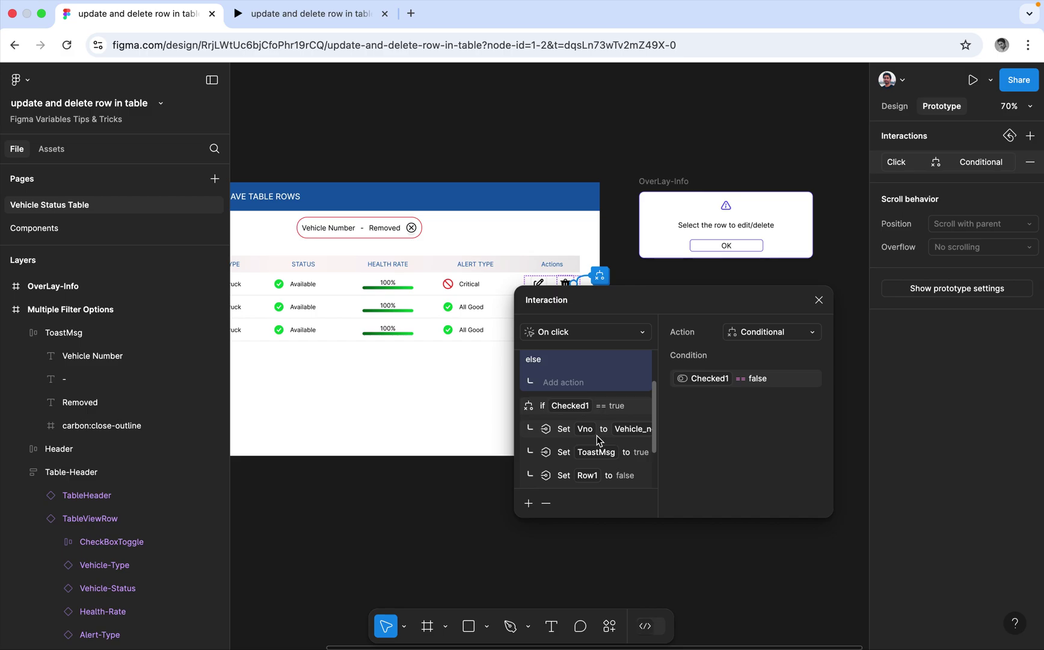
pyautogui.scroll(-1, 596, 435)
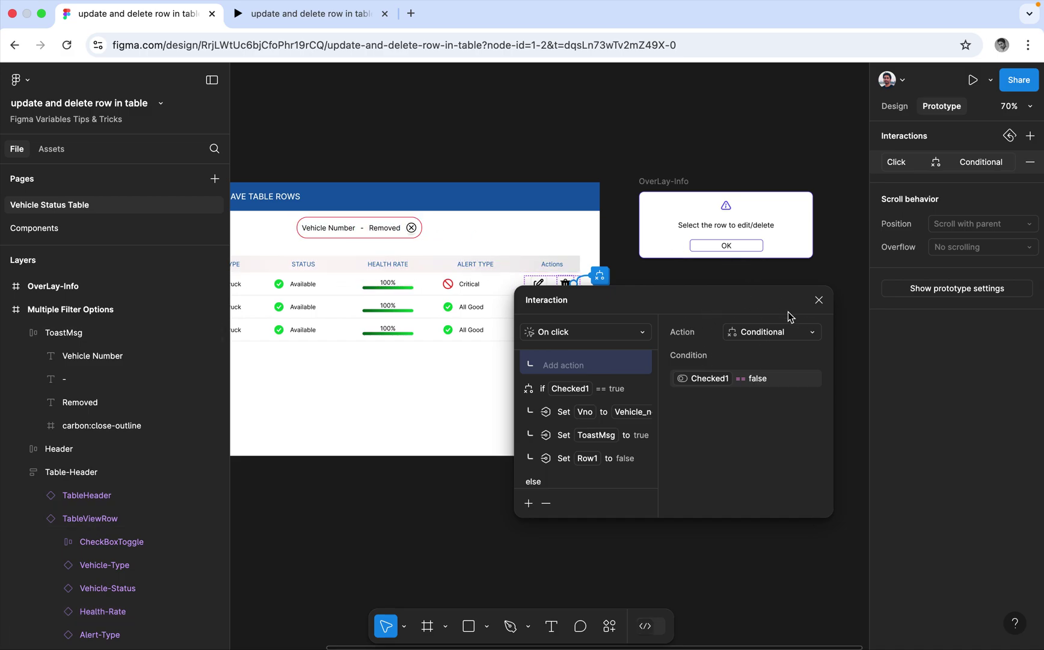
pyautogui.click(819, 300)
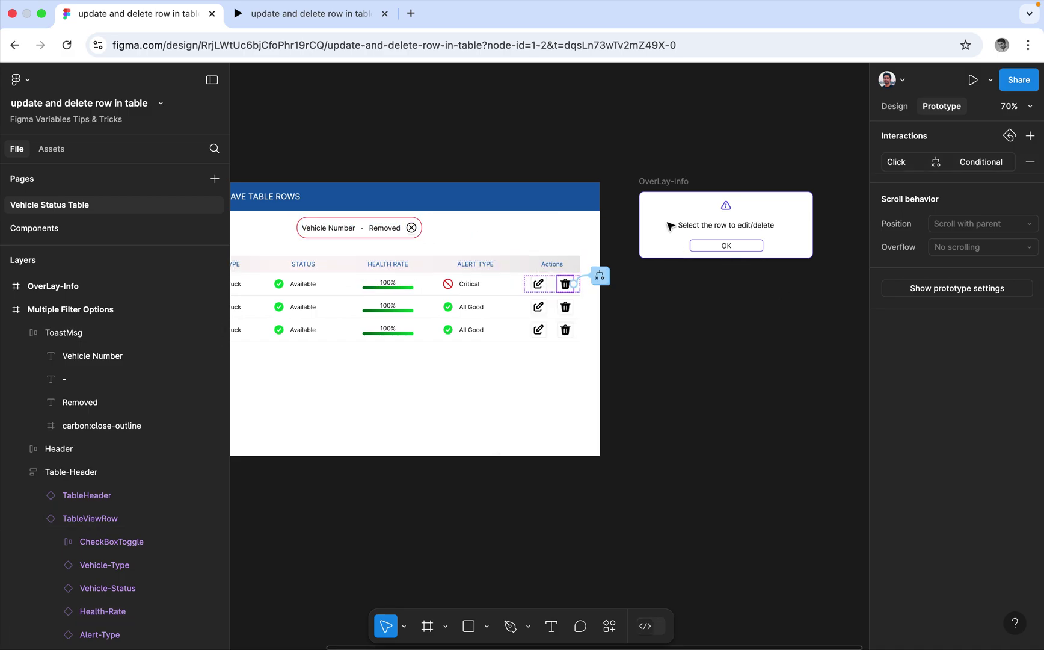
pyautogui.scroll(-3, 837, 232)
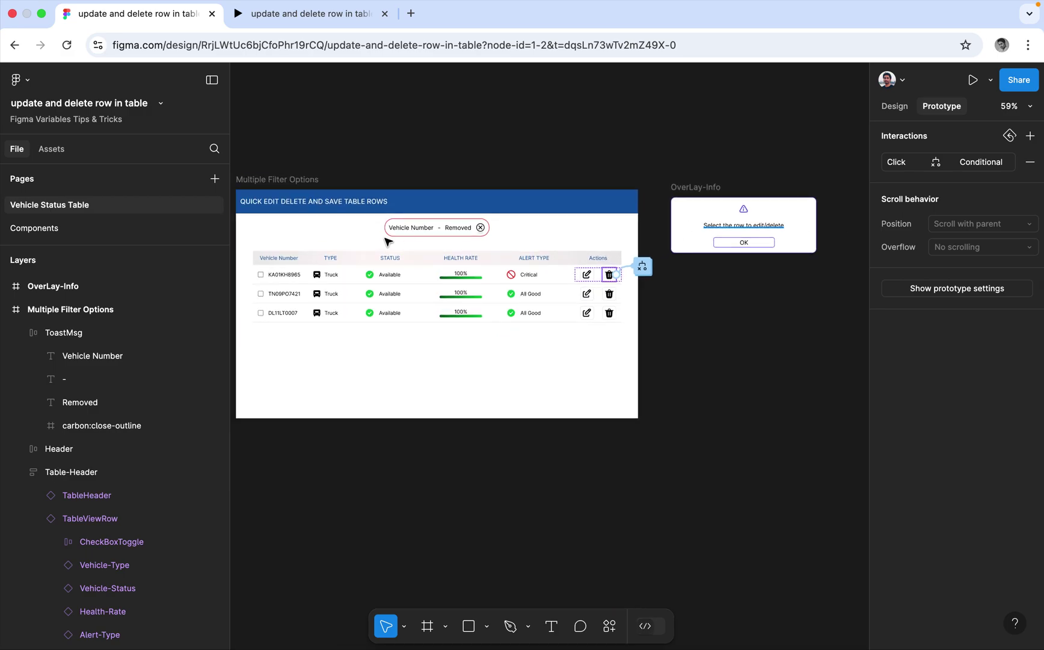
pyautogui.scroll(-2, 579, 236)
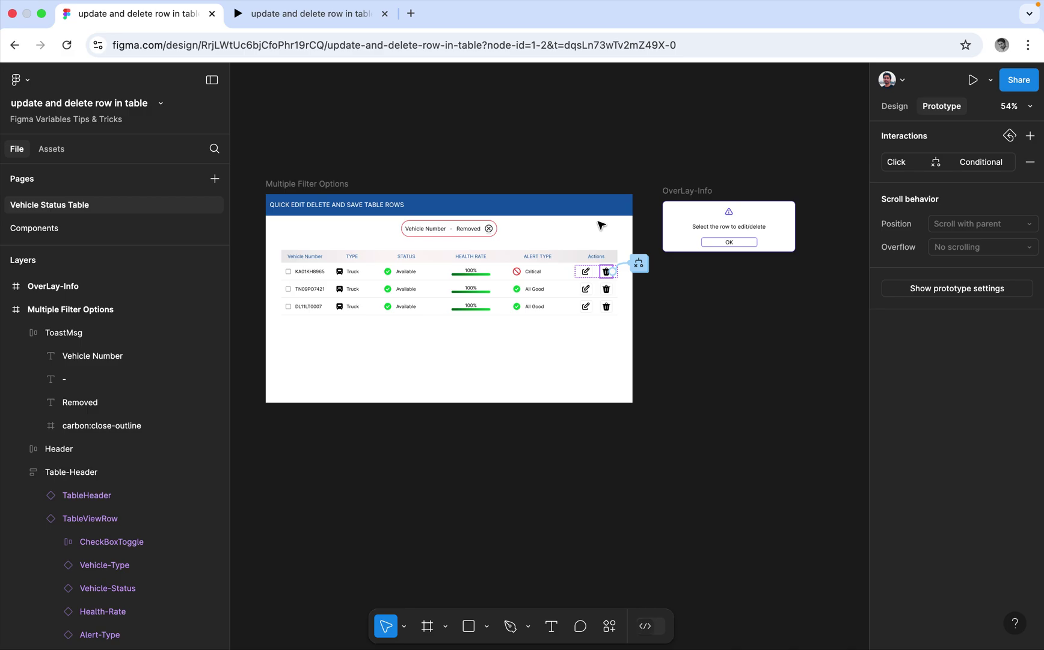
pyautogui.scroll(4, 287, 282)
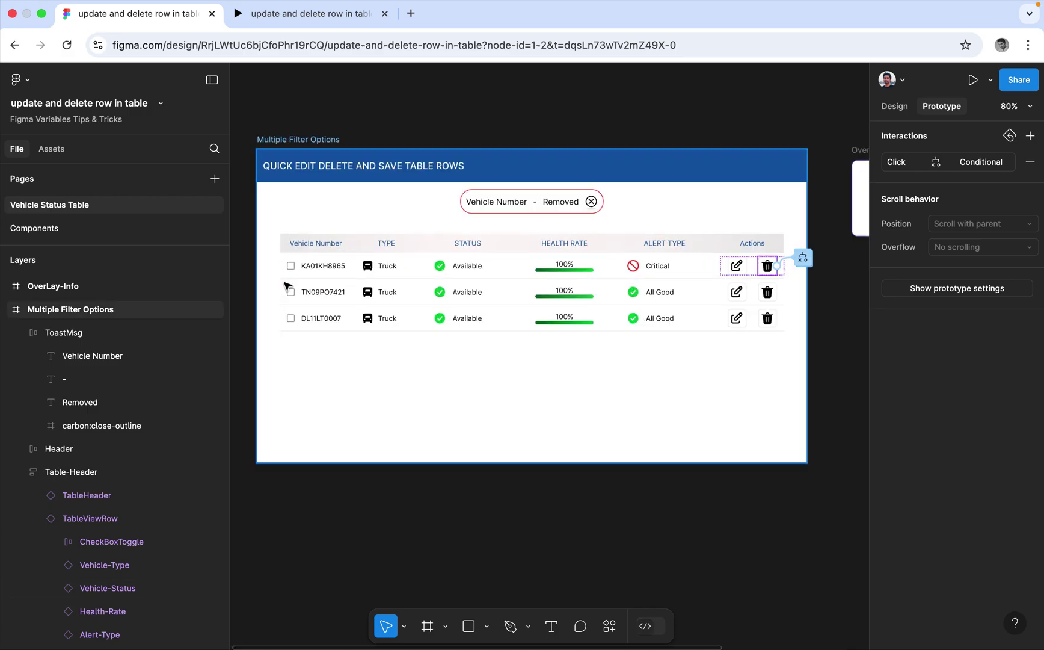
pyautogui.scroll(1, 288, 286)
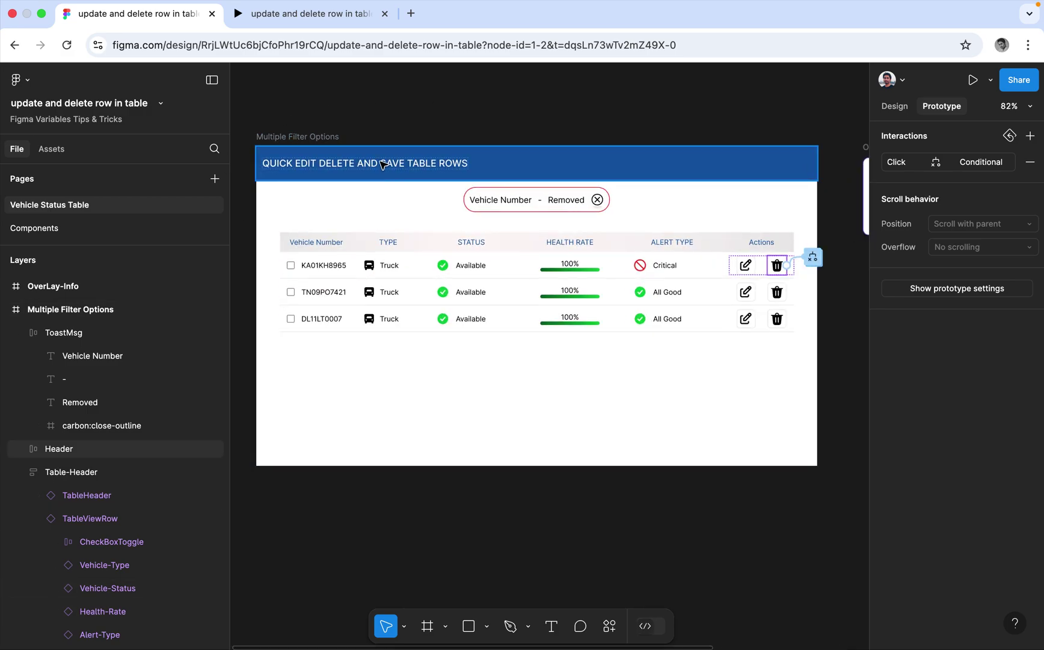